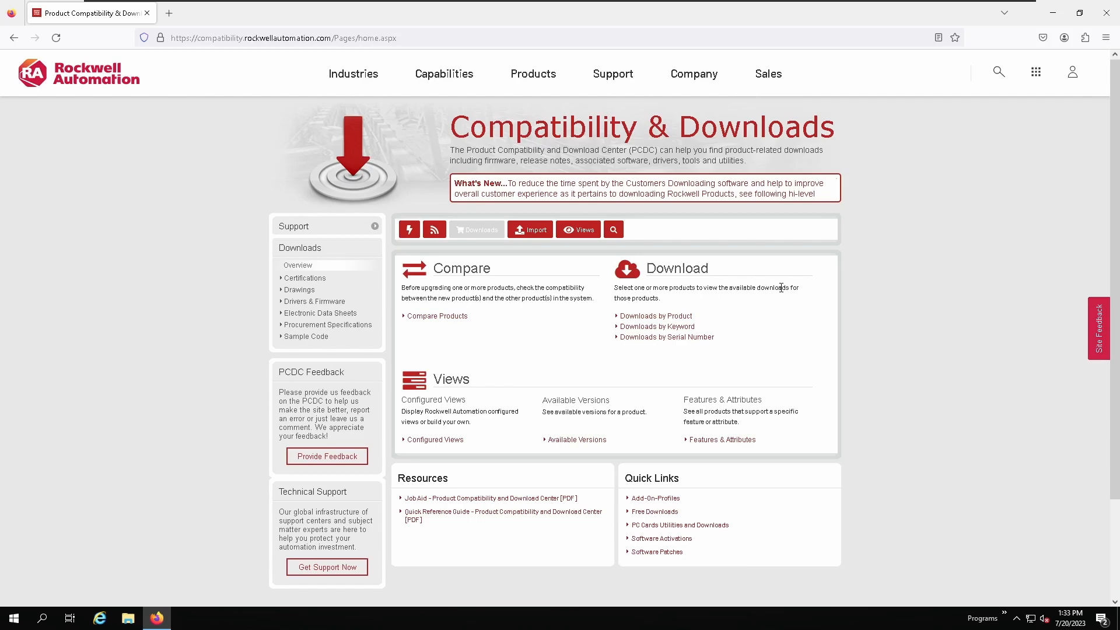
Switch from the browser to Application Code Manager and maximize its window
{"action": "left_click", "coordinate": [1053, 13]}
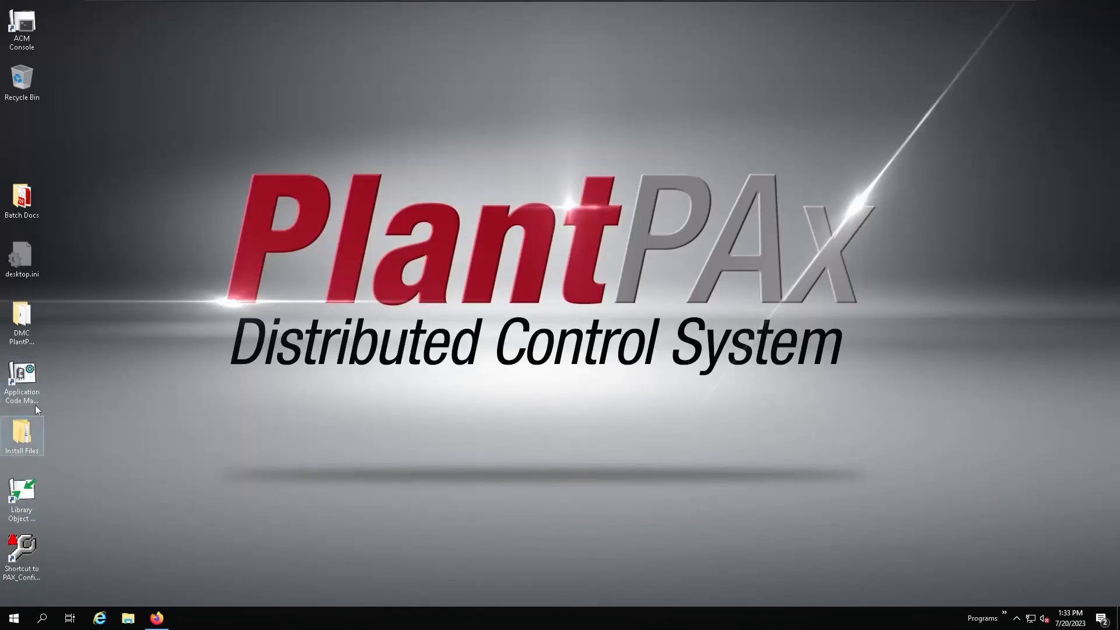
{"action": "left_click", "coordinate": [32, 383]}
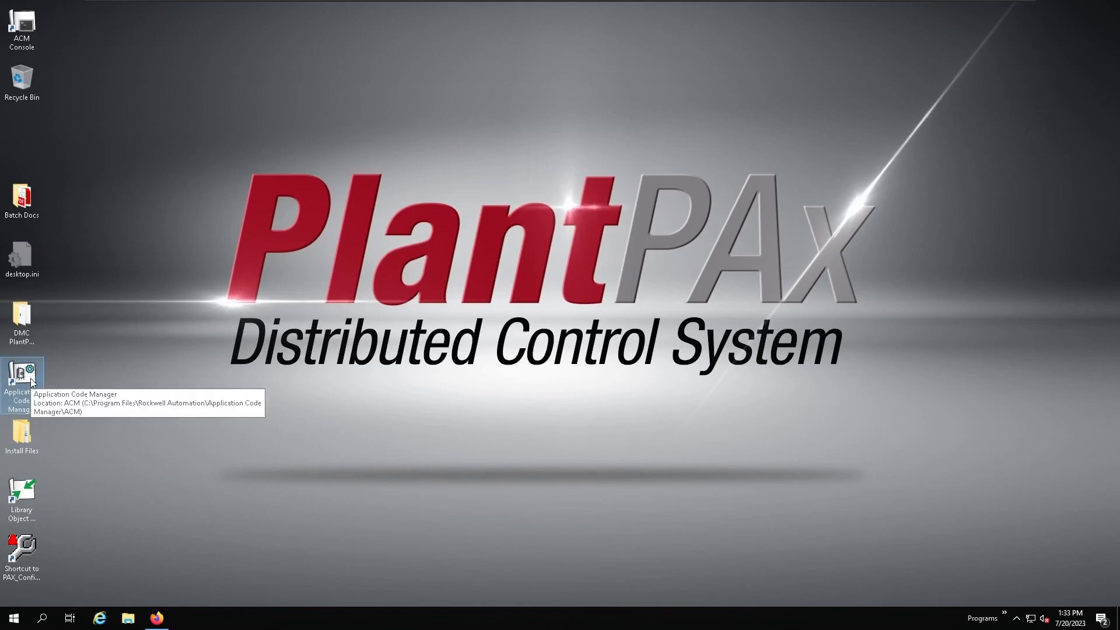
{"action": "double_click", "coordinate": [32, 384]}
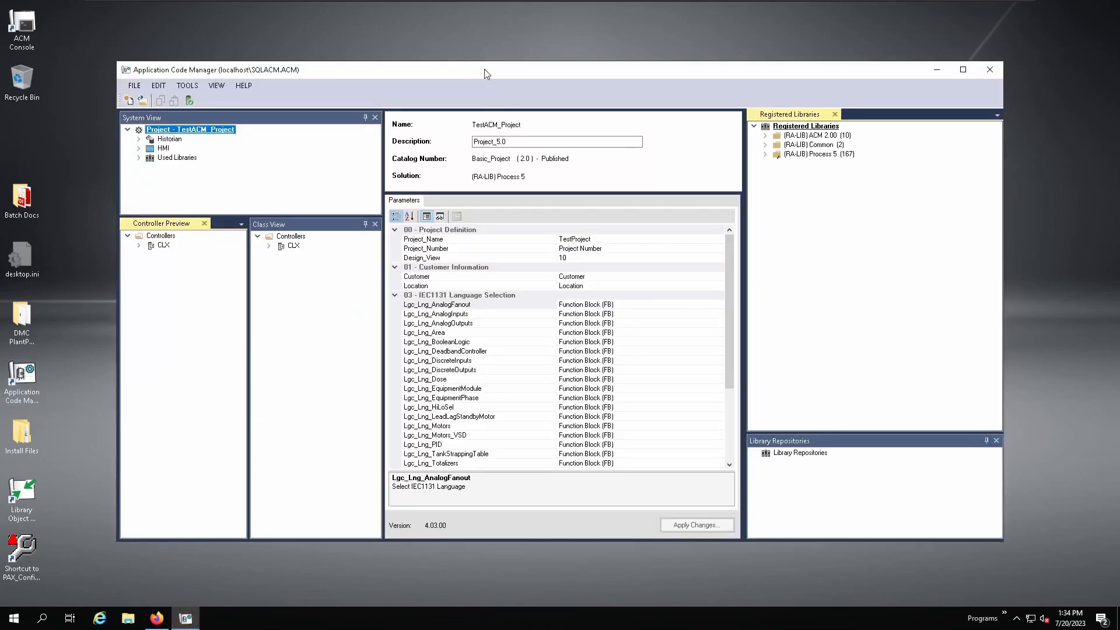
{"action": "double_click", "coordinate": [485, 69]}
Start a new project based on the Basic_Project (2.0) library from the (RA-LIB) Process 5 solution
{"action": "left_click", "coordinate": [16, 21]}
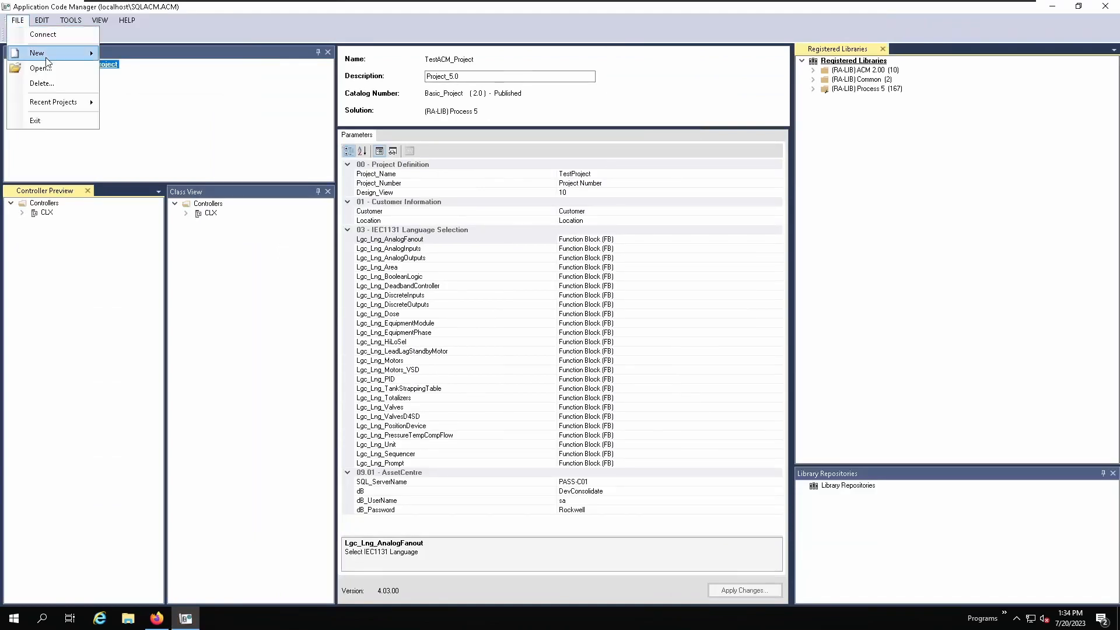
{"action": "mouse_move", "coordinate": [52, 53]}
{"action": "left_click", "coordinate": [157, 57]}
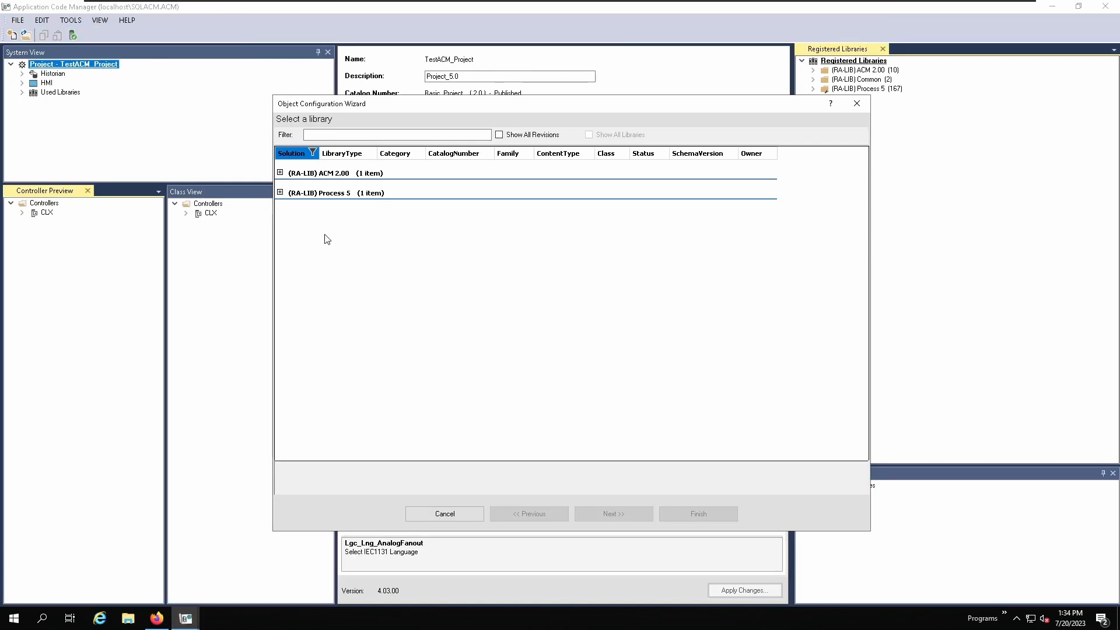
{"action": "double_click", "coordinate": [344, 195]}
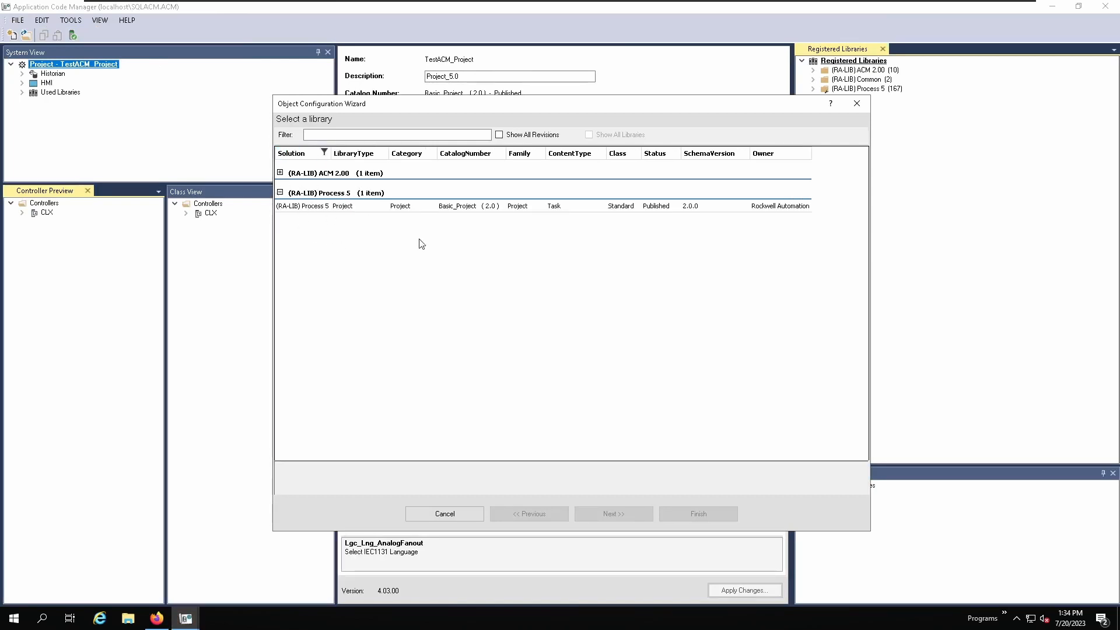
{"action": "left_click", "coordinate": [429, 210]}
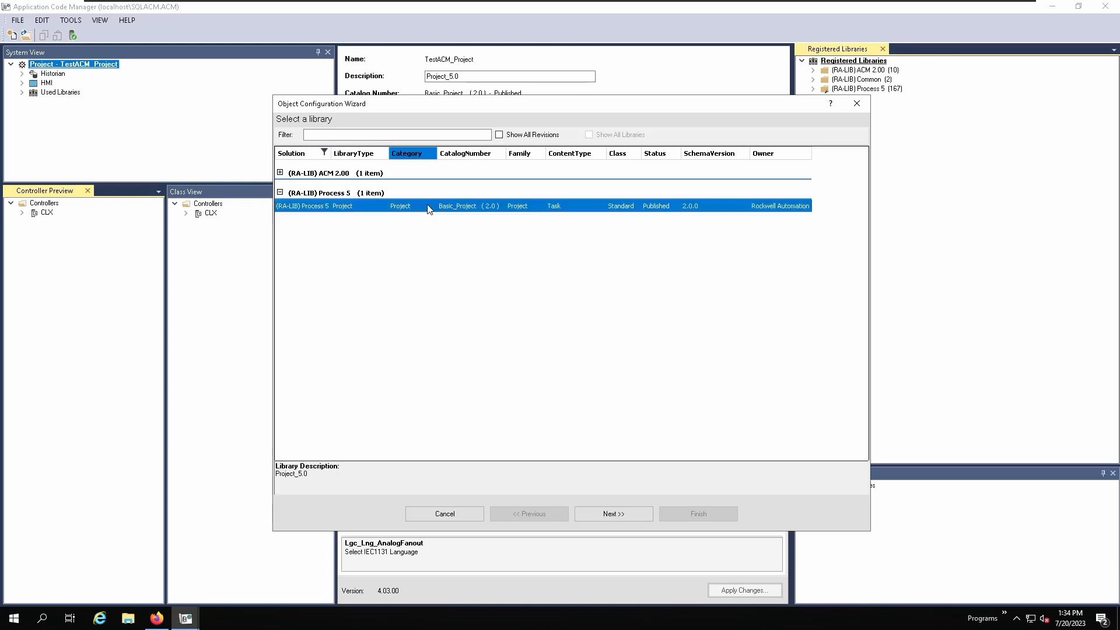
{"action": "left_click", "coordinate": [602, 515]}
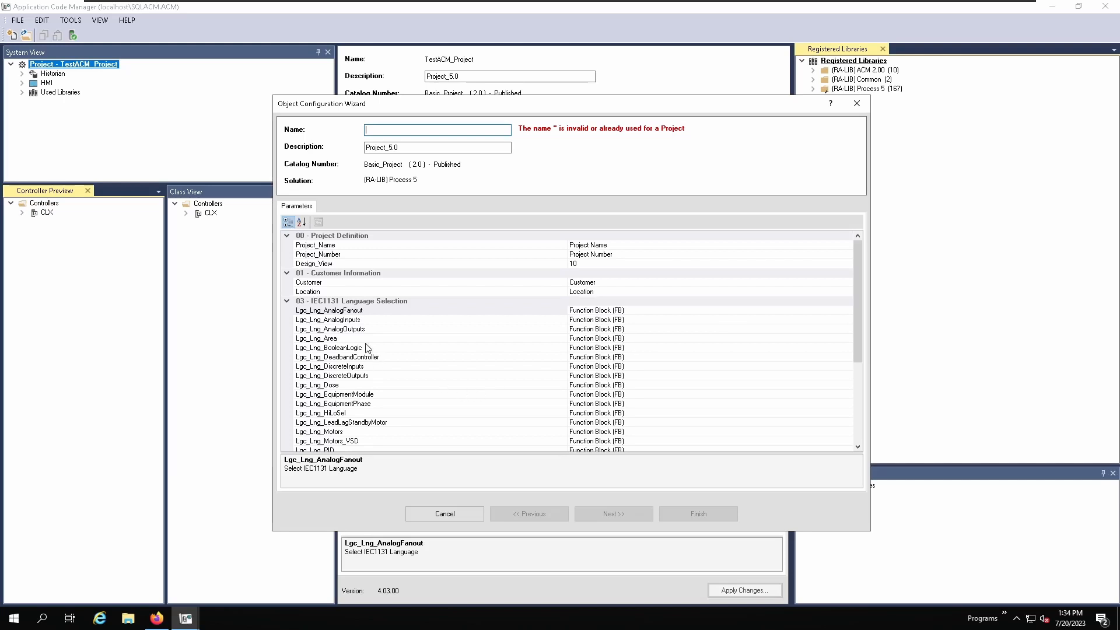
Name the new project TestACMProject and create it with the default parameters
{"action": "scroll", "coordinate": [629, 362], "scroll_direction": "down", "scroll_amount": 3}
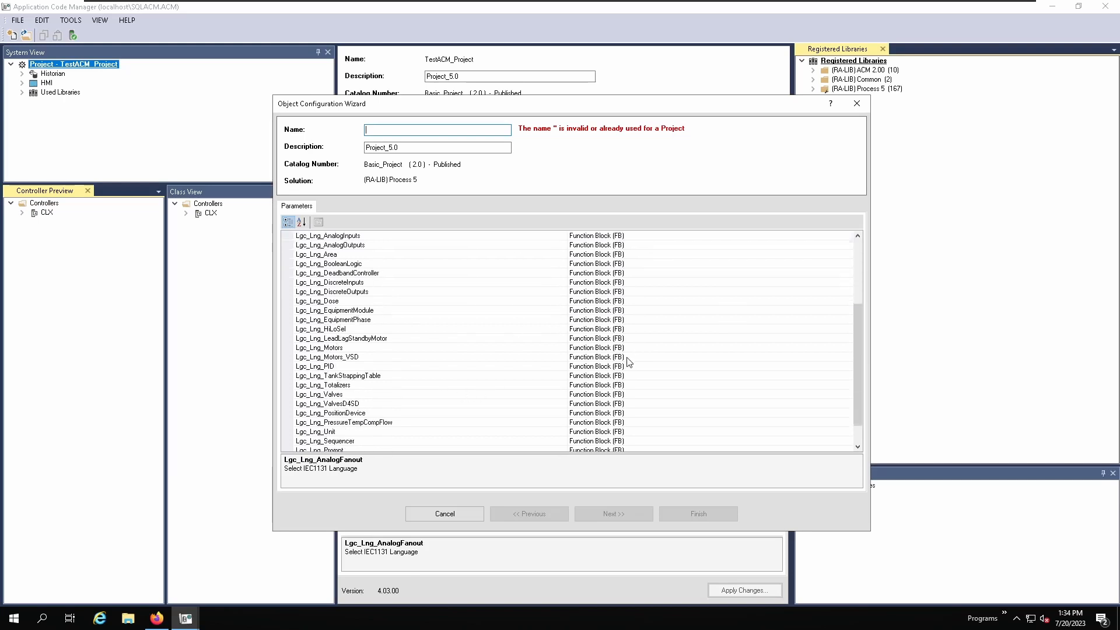
{"action": "scroll", "coordinate": [629, 362], "scroll_direction": "down", "scroll_amount": 1}
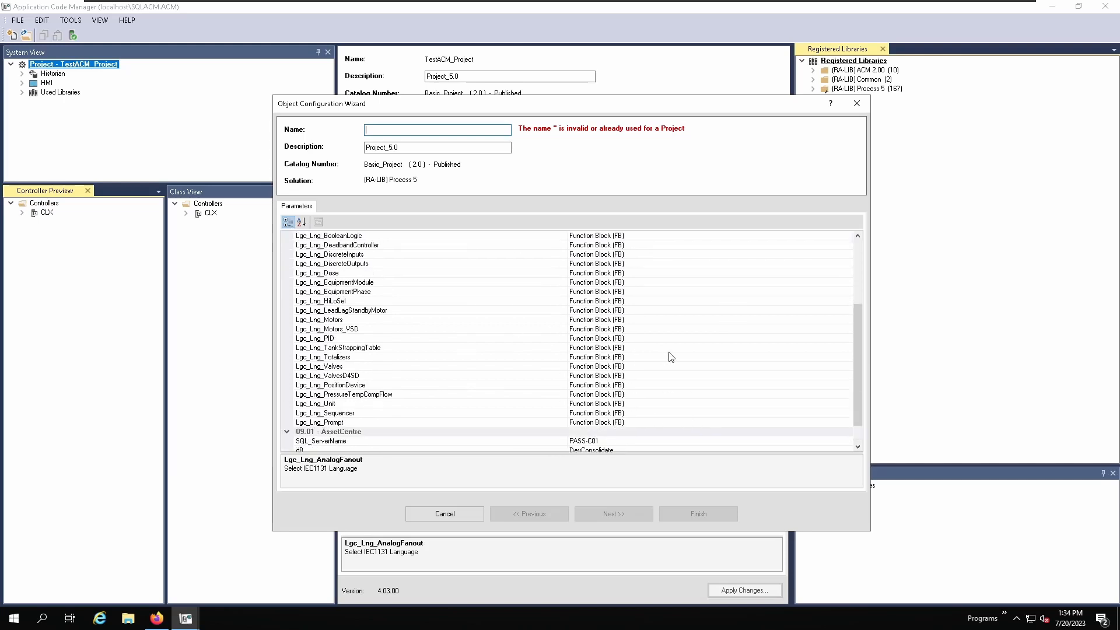
{"action": "scroll", "coordinate": [630, 369], "scroll_direction": "up", "scroll_amount": 4}
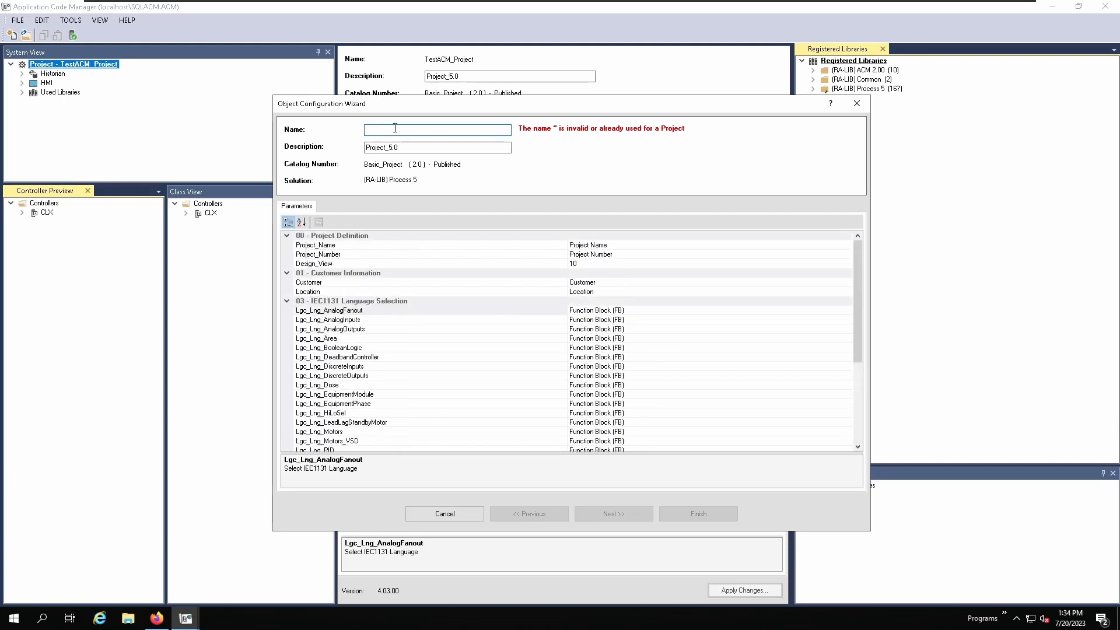
{"action": "type", "text": "Ts"}
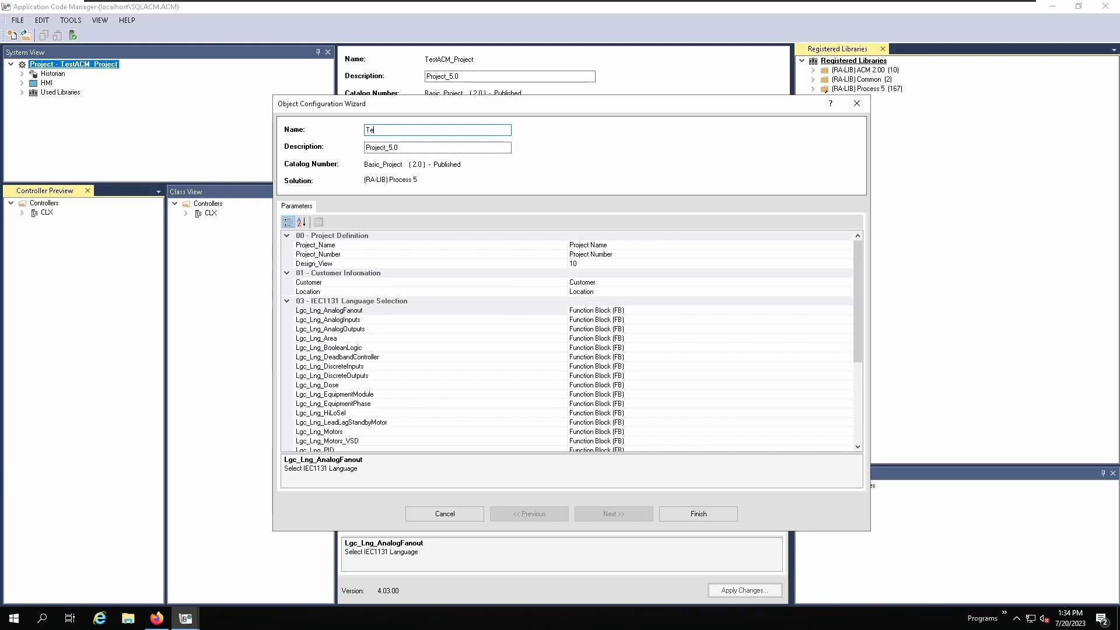
{"action": "type", "text": "stACMProject"}
{"action": "left_click", "coordinate": [711, 517]}
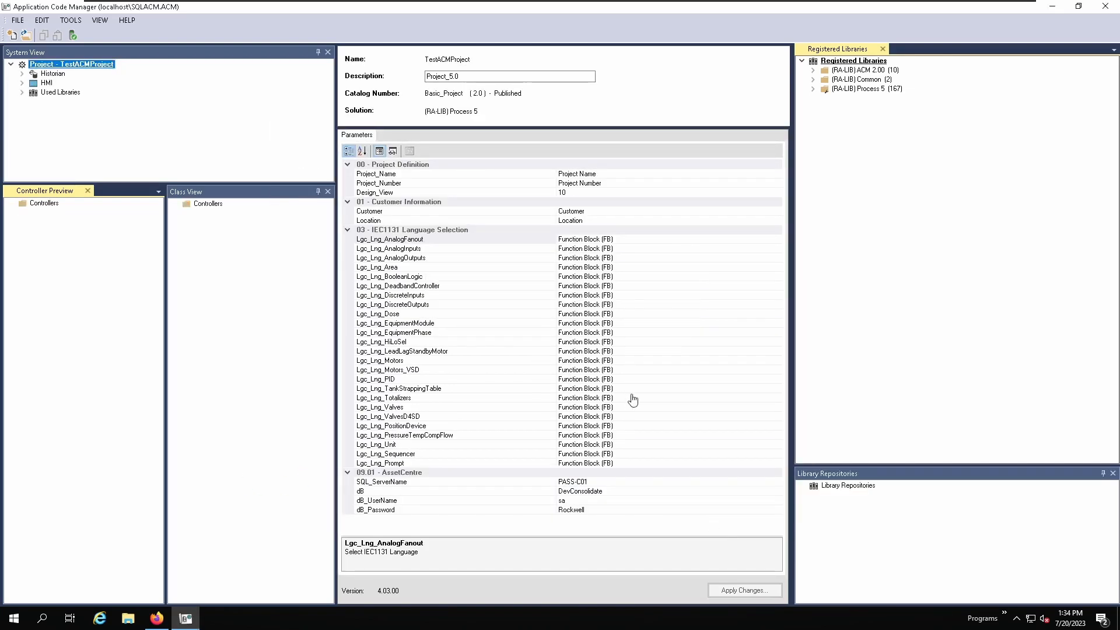
Expand the Historian, HMI and Used Libraries branches of the project in the system tree
{"action": "left_click", "coordinate": [105, 135]}
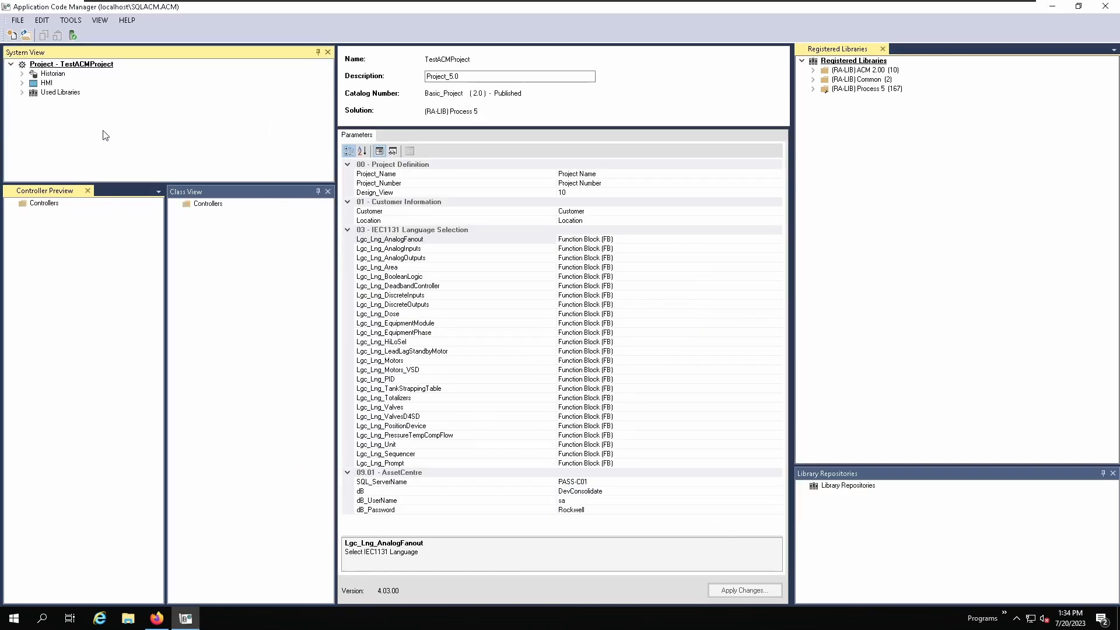
{"action": "left_click", "coordinate": [22, 74]}
{"action": "left_click", "coordinate": [22, 92]}
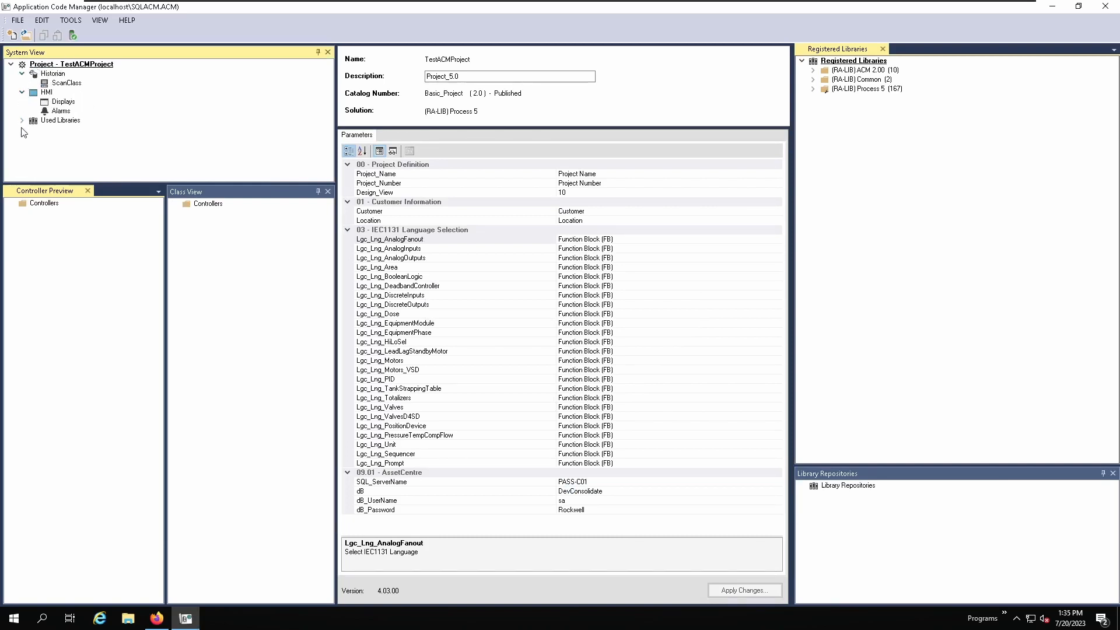
{"action": "left_click", "coordinate": [23, 121]}
Add the FTHistorianSE (1.1) object from (RA-LIB) Process 5 under the historian's ScanClass, keeping its default settings
{"action": "right_click", "coordinate": [53, 85]}
{"action": "left_click", "coordinate": [74, 88]}
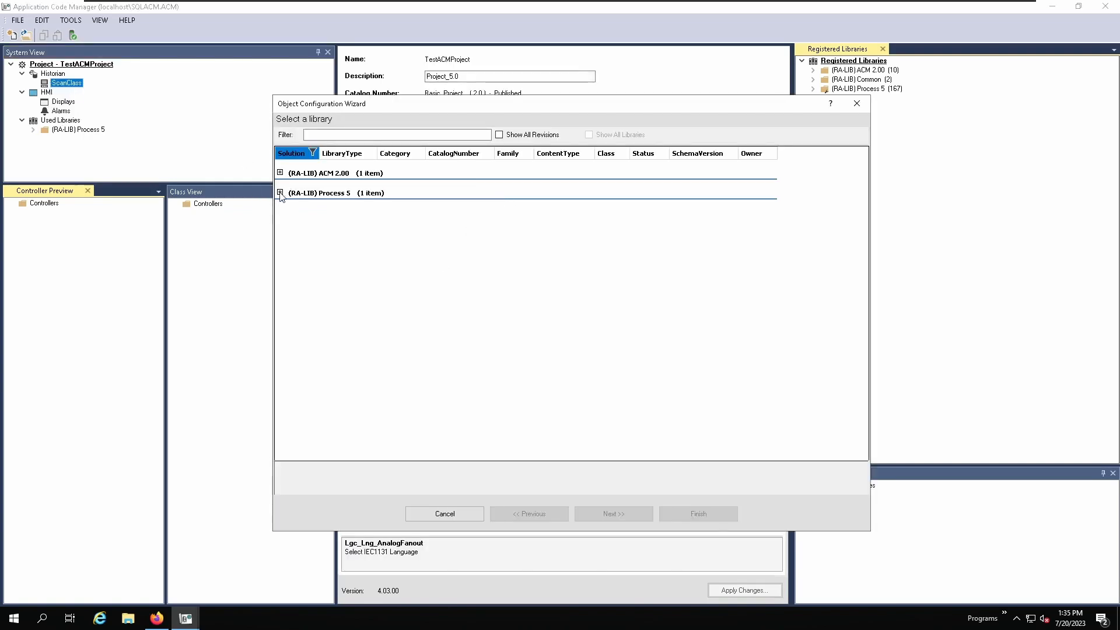
{"action": "left_click", "coordinate": [280, 193]}
{"action": "left_click", "coordinate": [340, 209]}
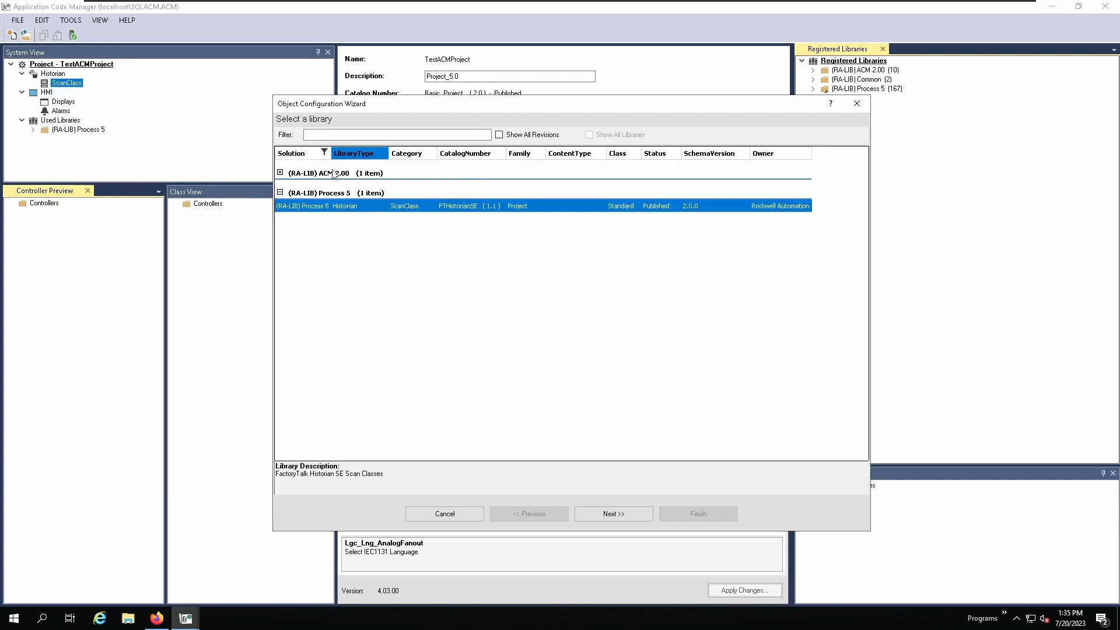
{"action": "left_click", "coordinate": [599, 512]}
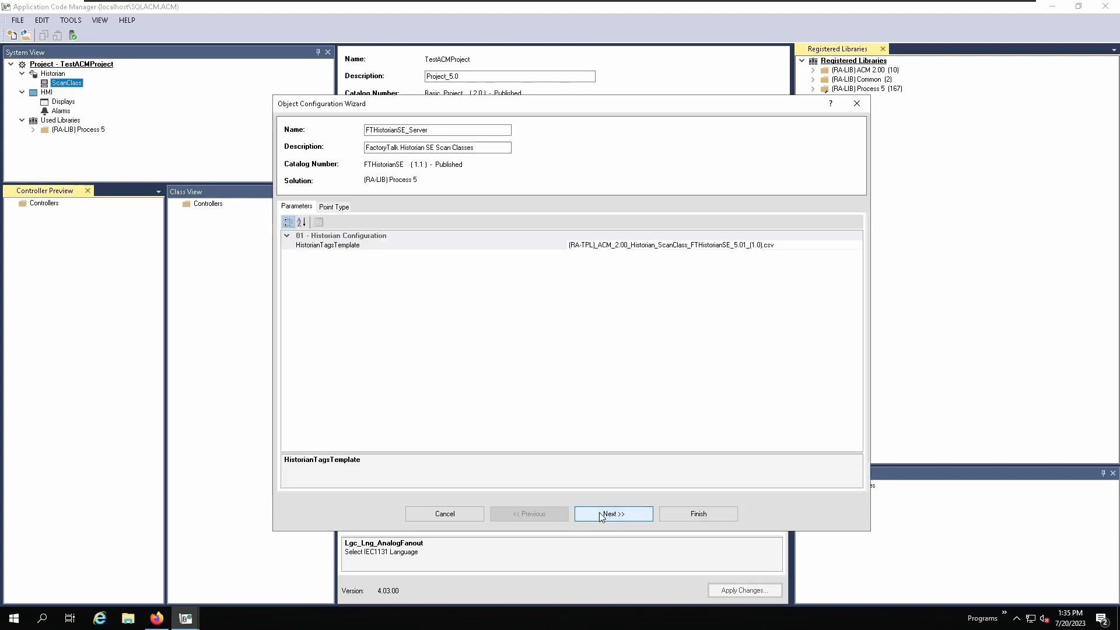
{"action": "left_click", "coordinate": [689, 517]}
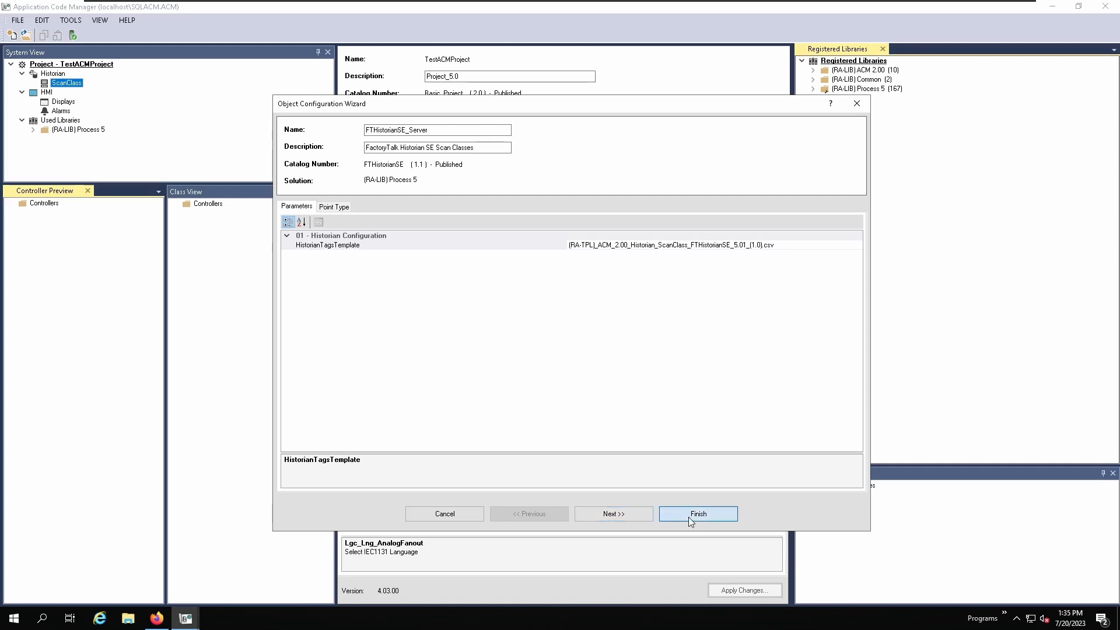
Add the FTAlarmEvent_5_0_Logical (1.1) object from (RA-LIB) Process 5 under the HMI alarms, keeping its default settings
{"action": "right_click", "coordinate": [60, 110]}
{"action": "left_click", "coordinate": [88, 118]}
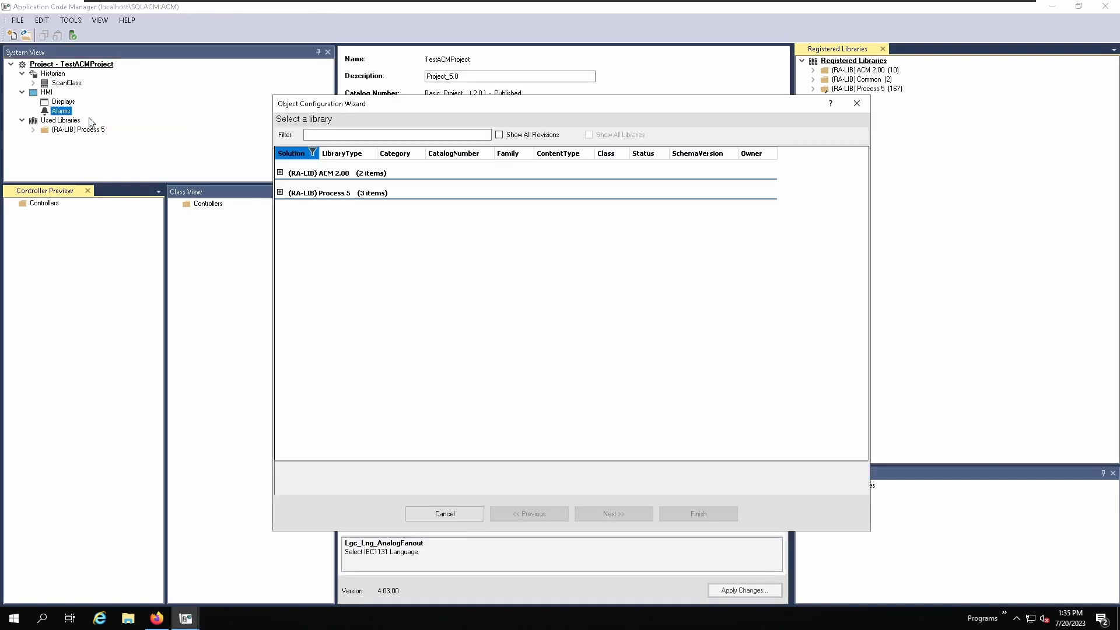
{"action": "left_click", "coordinate": [280, 193]}
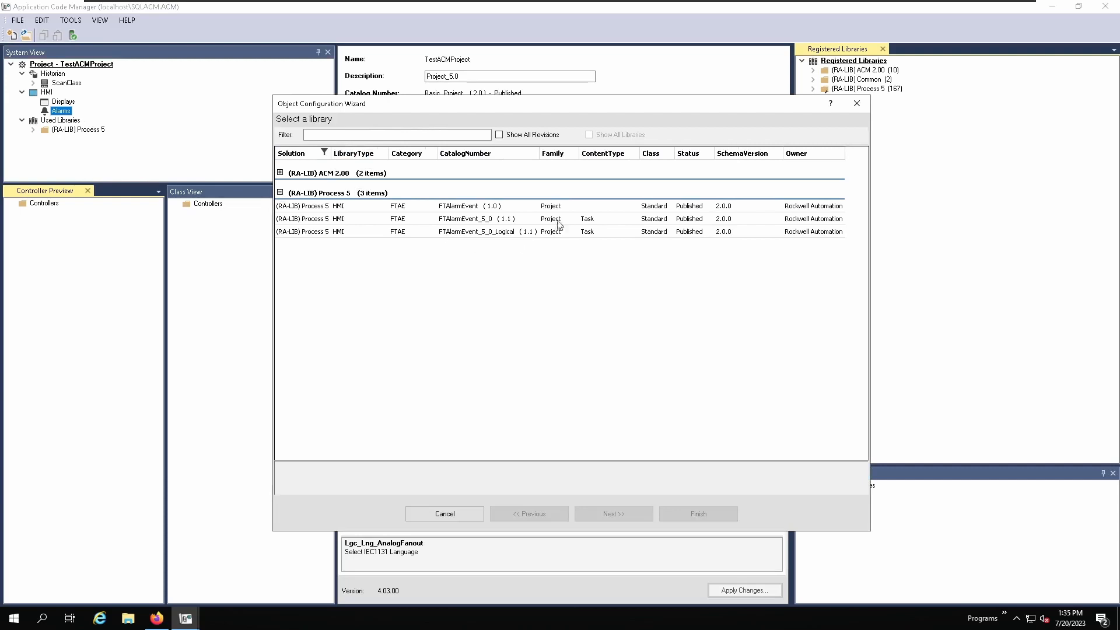
{"action": "left_click", "coordinate": [437, 231]}
{"action": "left_click", "coordinate": [620, 516]}
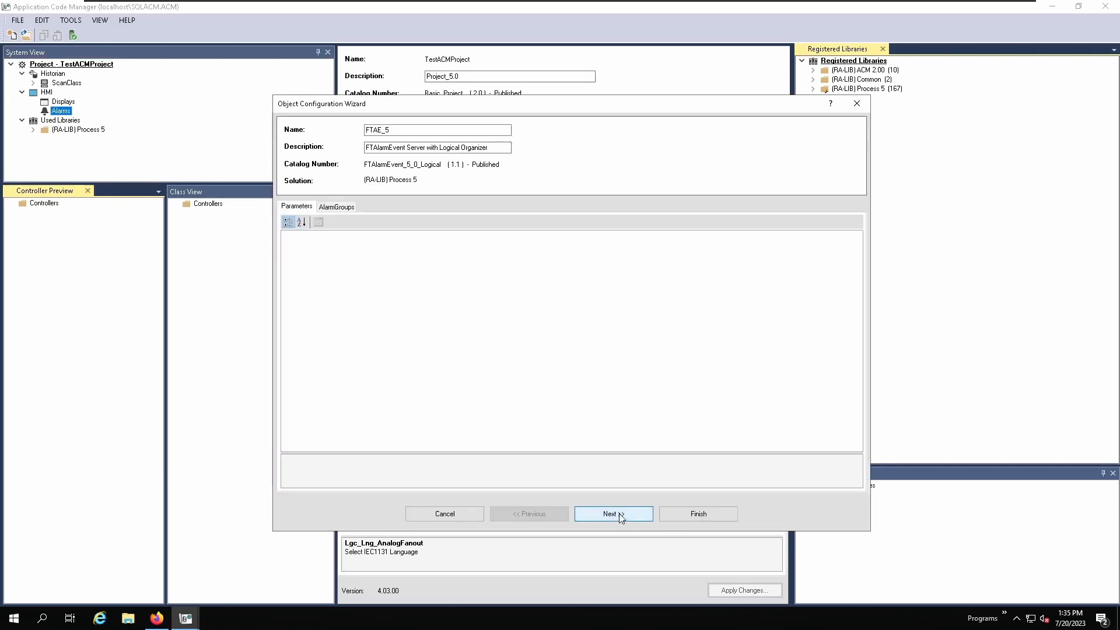
{"action": "left_click", "coordinate": [619, 516]}
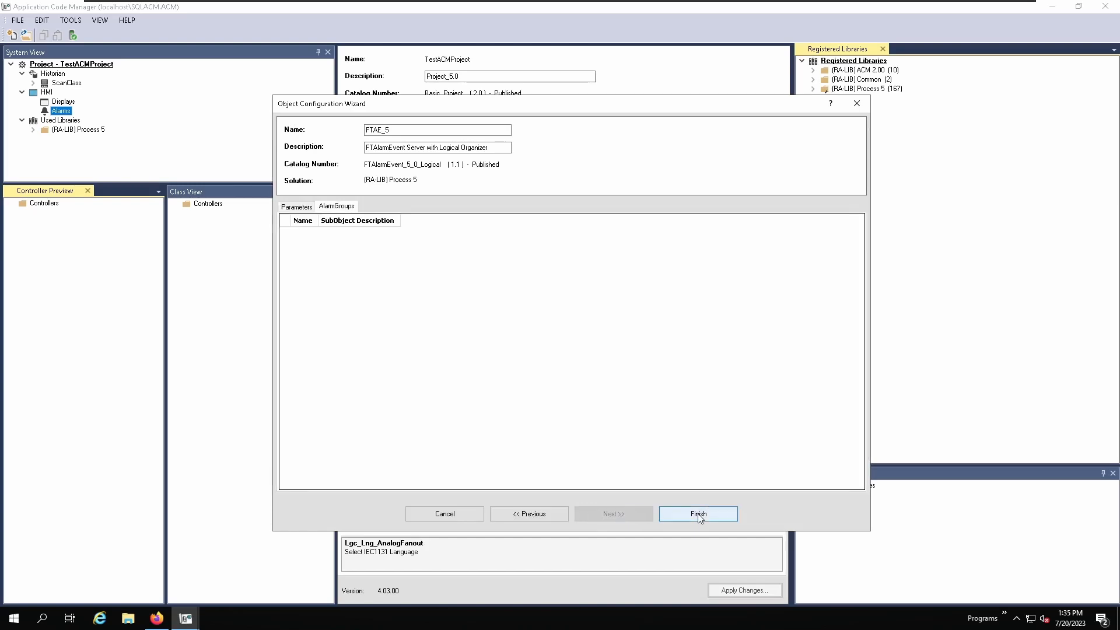
{"action": "left_click", "coordinate": [698, 513]}
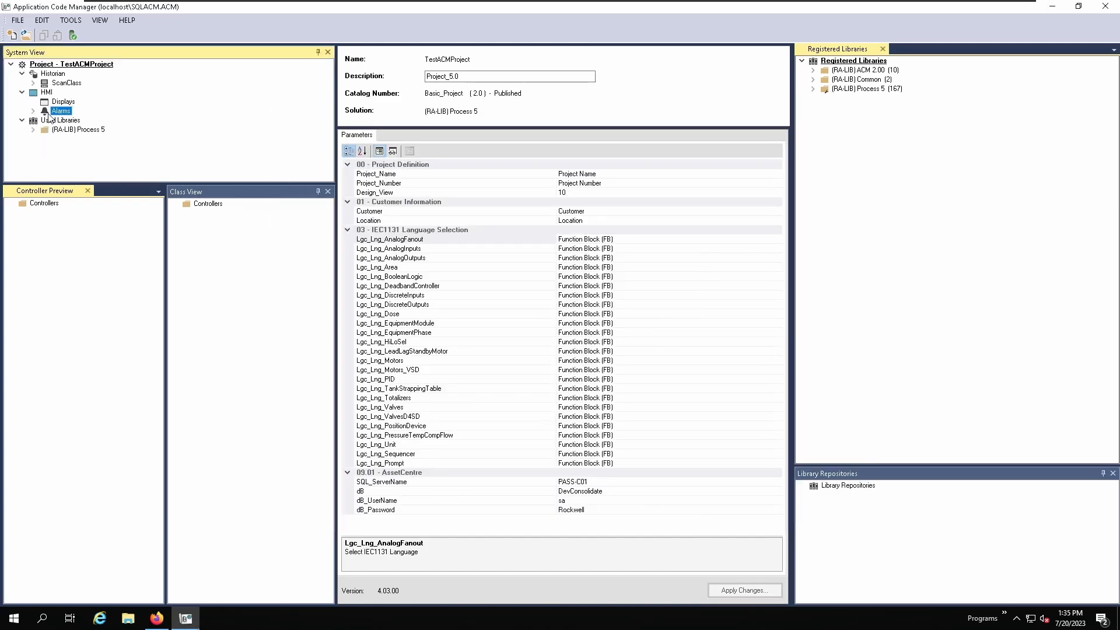
Add the FTViewSE (5.10) object from (RA-LIB) Process 5 under the HMI displays, keeping its default settings
{"action": "right_click", "coordinate": [61, 102]}
{"action": "left_click", "coordinate": [73, 108]}
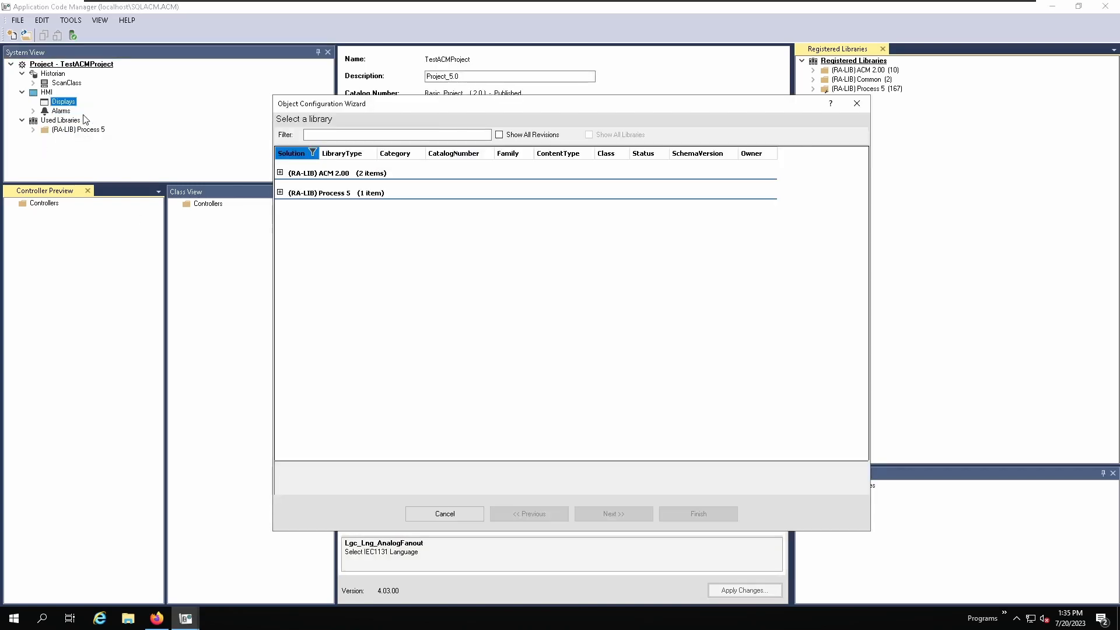
{"action": "left_click", "coordinate": [281, 193]}
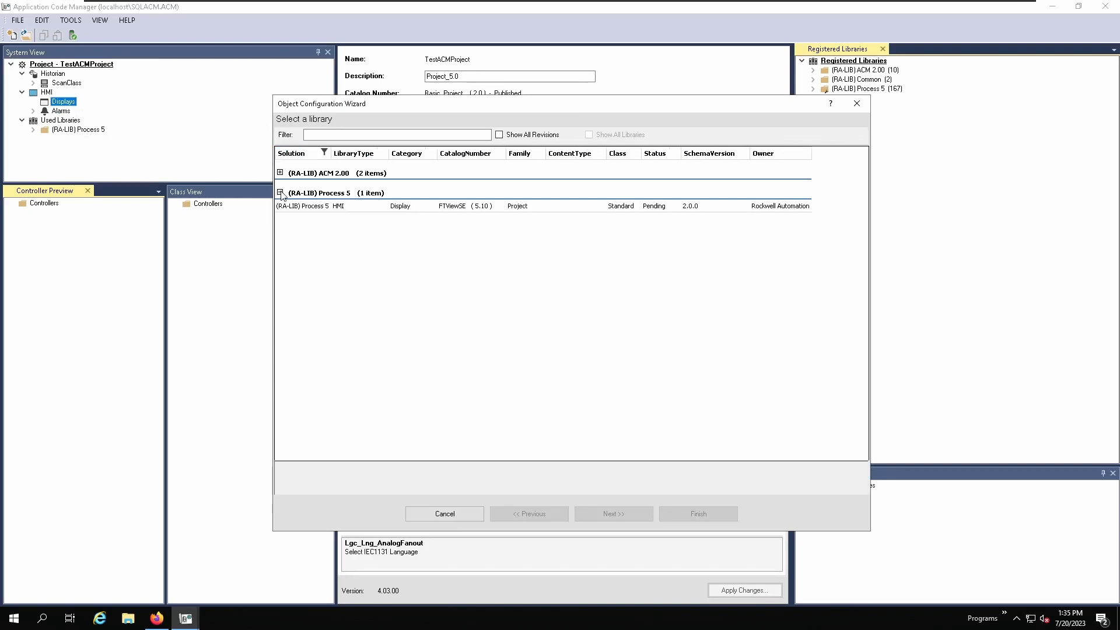
{"action": "left_click", "coordinate": [354, 209]}
{"action": "left_click", "coordinate": [623, 516]}
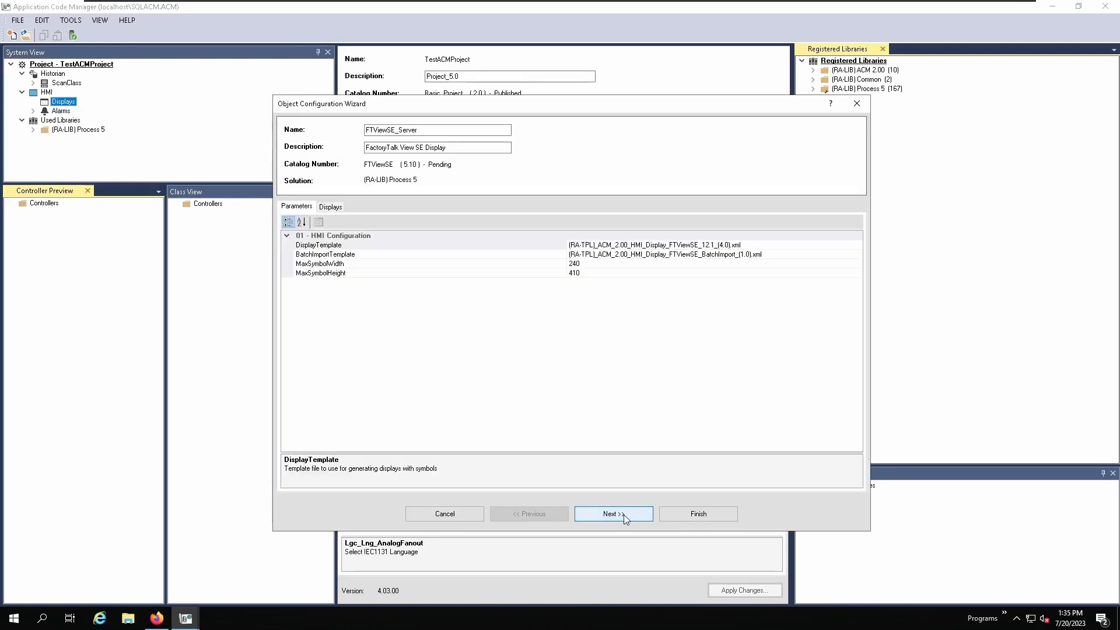
{"action": "left_click", "coordinate": [625, 516]}
{"action": "left_click", "coordinate": [698, 516]}
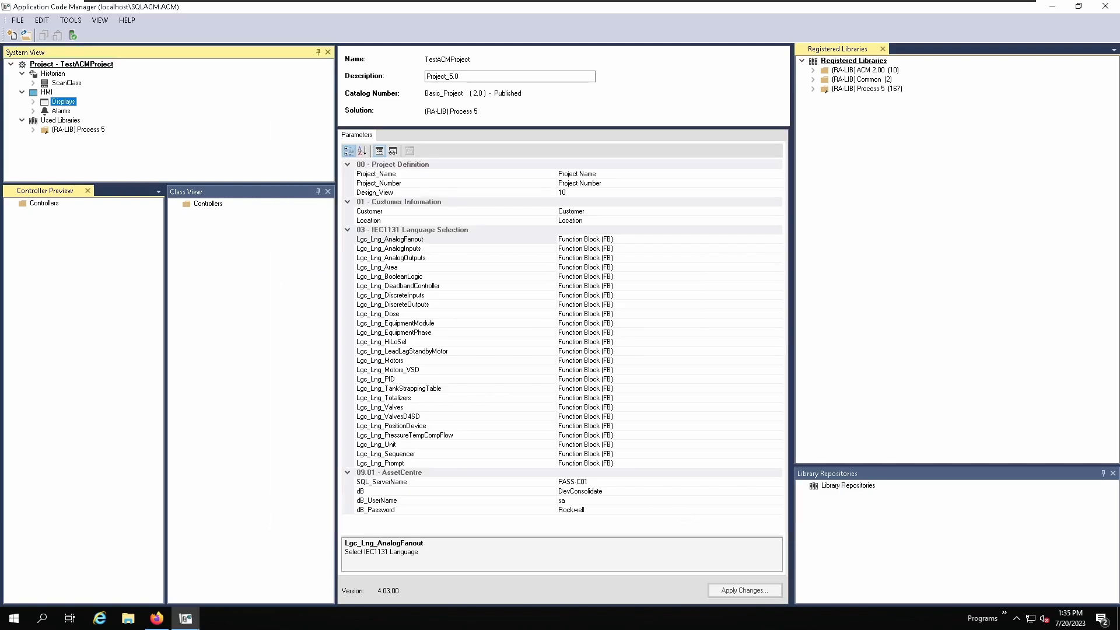
Expand the Alarms and Displays branches and add a new display entry to FTViewSE_Server
{"action": "left_click", "coordinate": [33, 111]}
{"action": "left_click", "coordinate": [32, 102]}
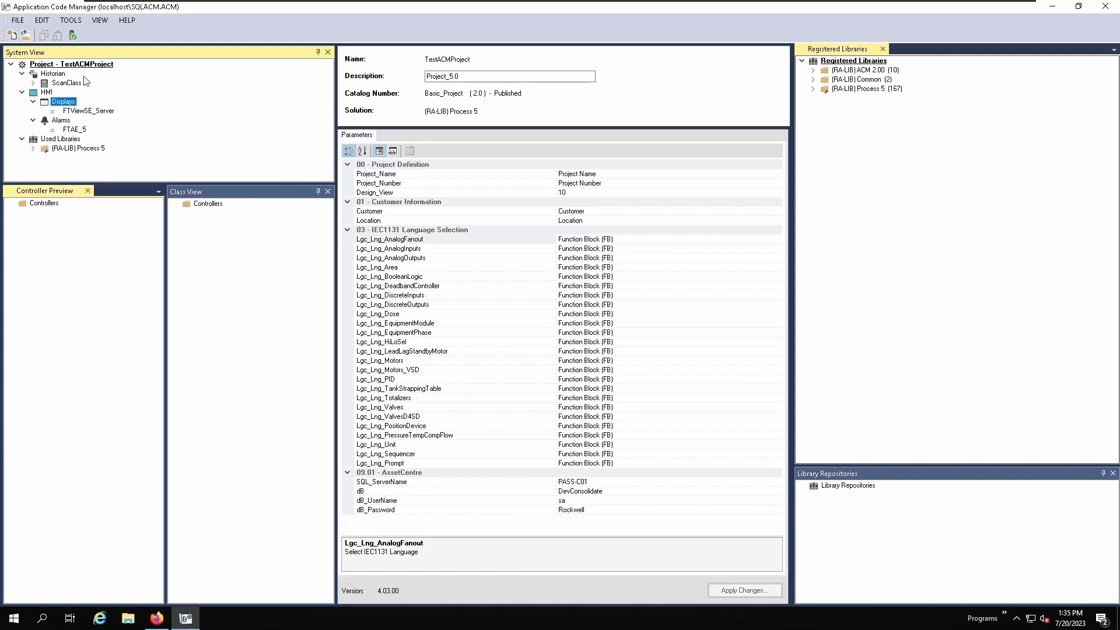
{"action": "left_click", "coordinate": [81, 112]}
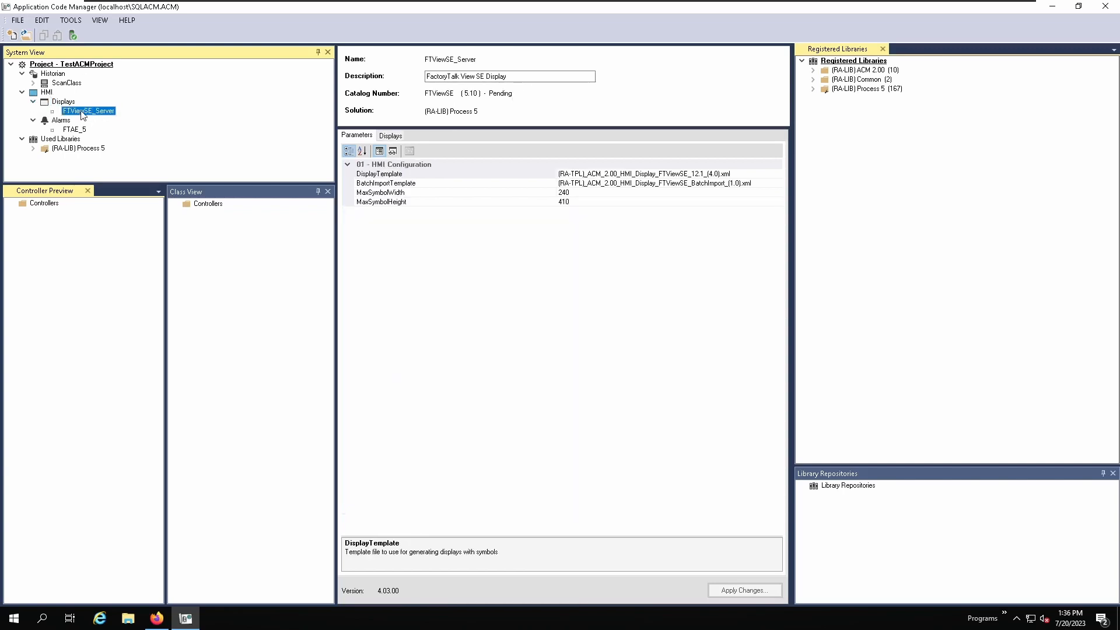
{"action": "left_click", "coordinate": [391, 135]}
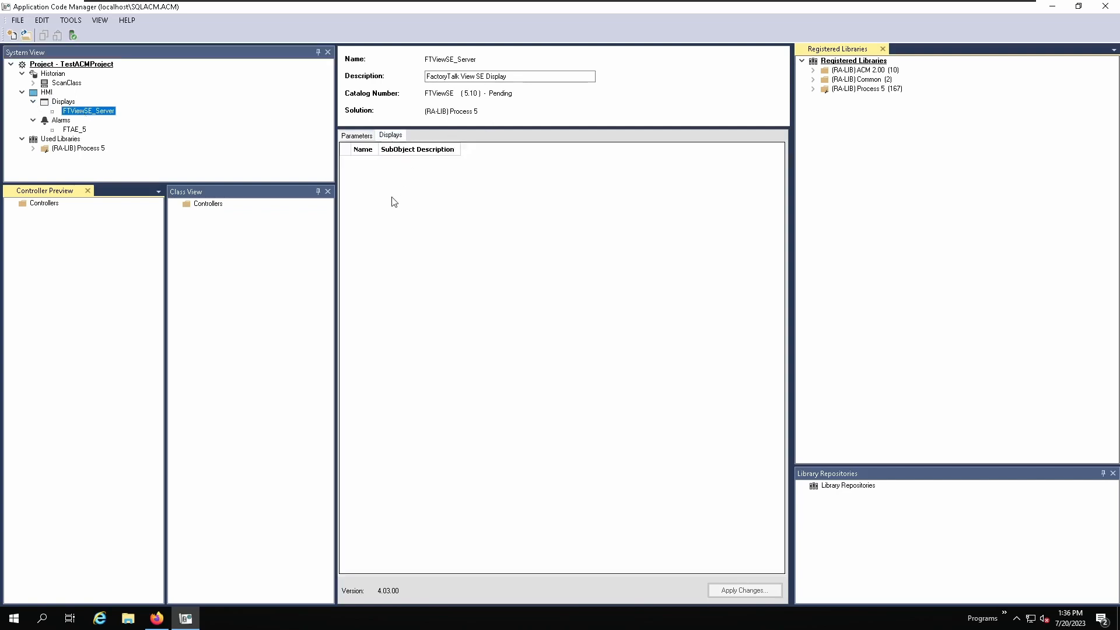
{"action": "right_click", "coordinate": [364, 168]}
{"action": "left_click", "coordinate": [395, 169]}
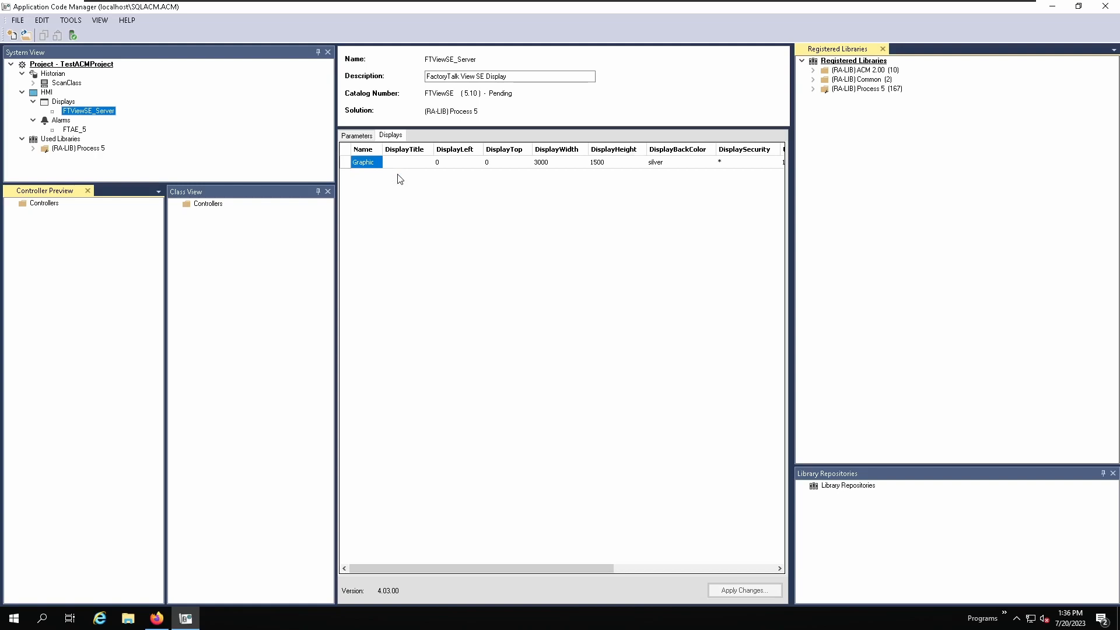
Name the new display RX_1001, set its display title to RX-1001, and apply the changes
{"action": "right_click", "coordinate": [398, 175]}
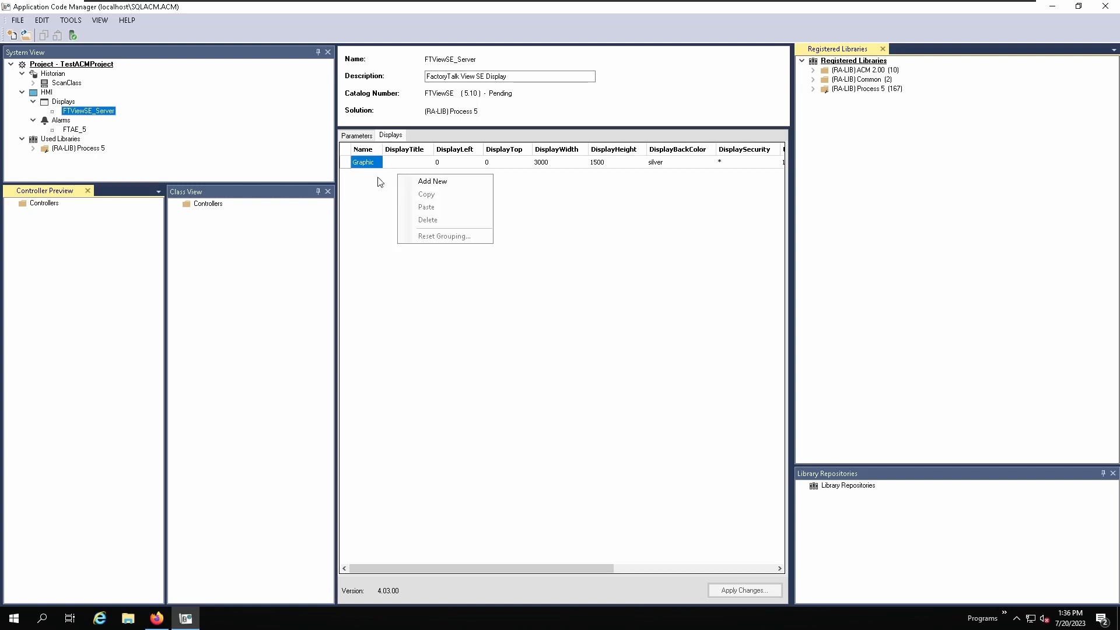
{"action": "left_click", "coordinate": [368, 159]}
{"action": "type", "text": "RCX"}
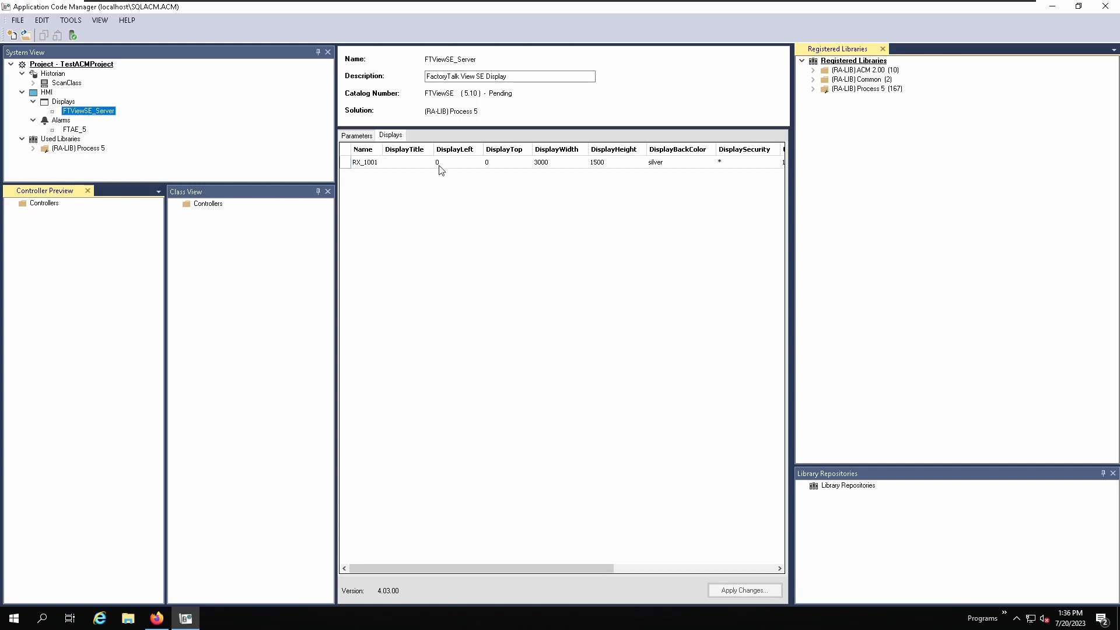
{"action": "left_click", "coordinate": [406, 159]}
{"action": "left_click", "coordinate": [734, 591]}
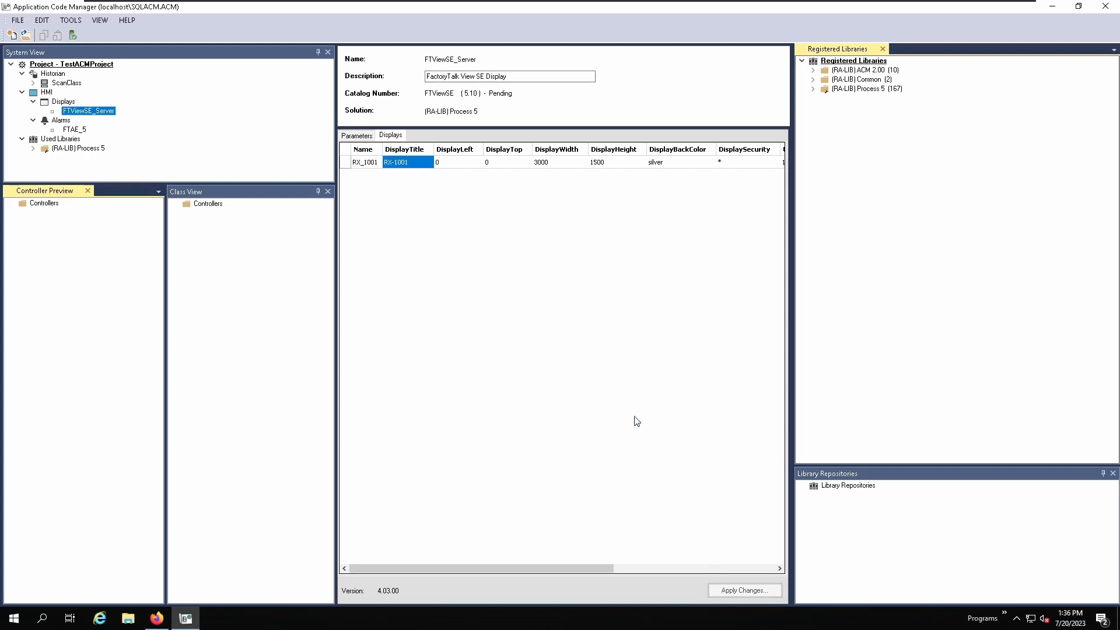
Add the ControlLogix Process_Controller (2.0) object from (RA-LIB) Process 5 to the project's Controllers
{"action": "left_click", "coordinate": [72, 129]}
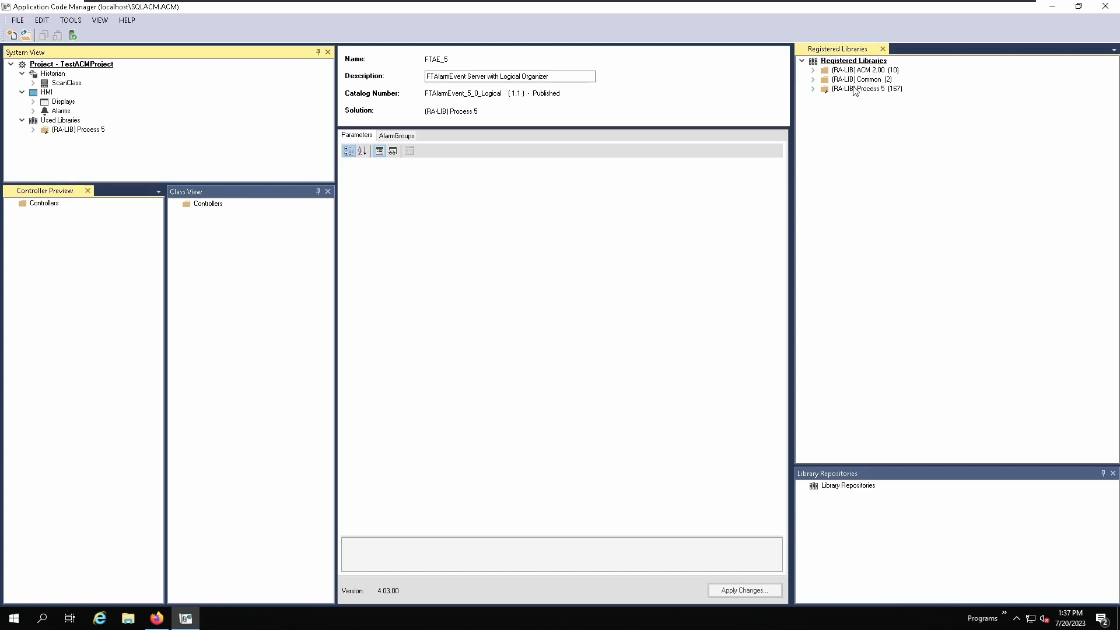
{"action": "left_click", "coordinate": [813, 89]}
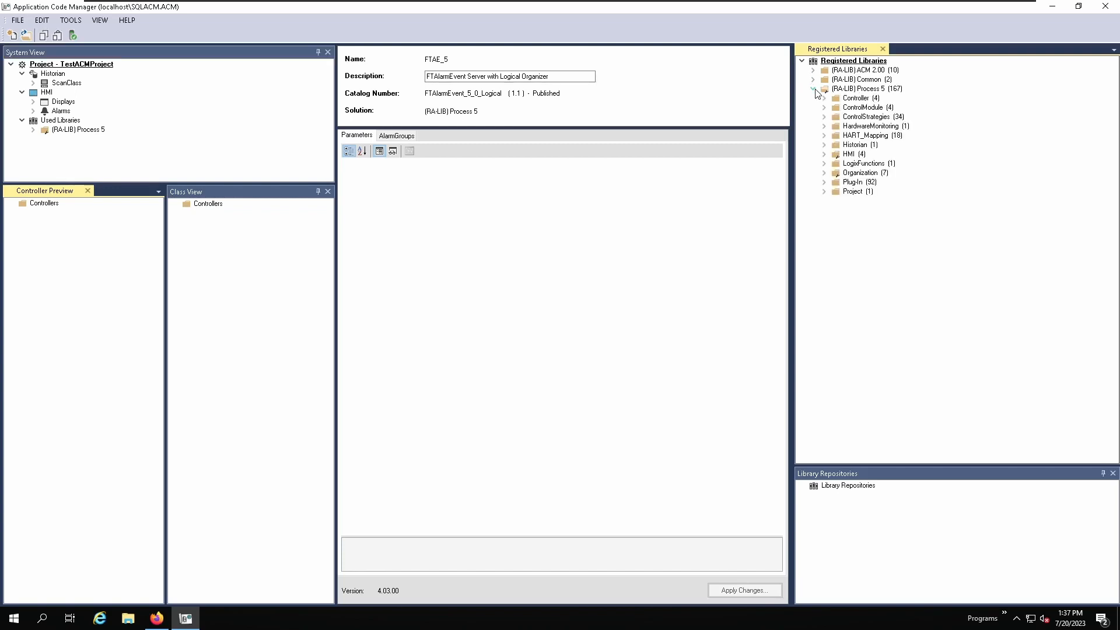
{"action": "left_click", "coordinate": [825, 99]}
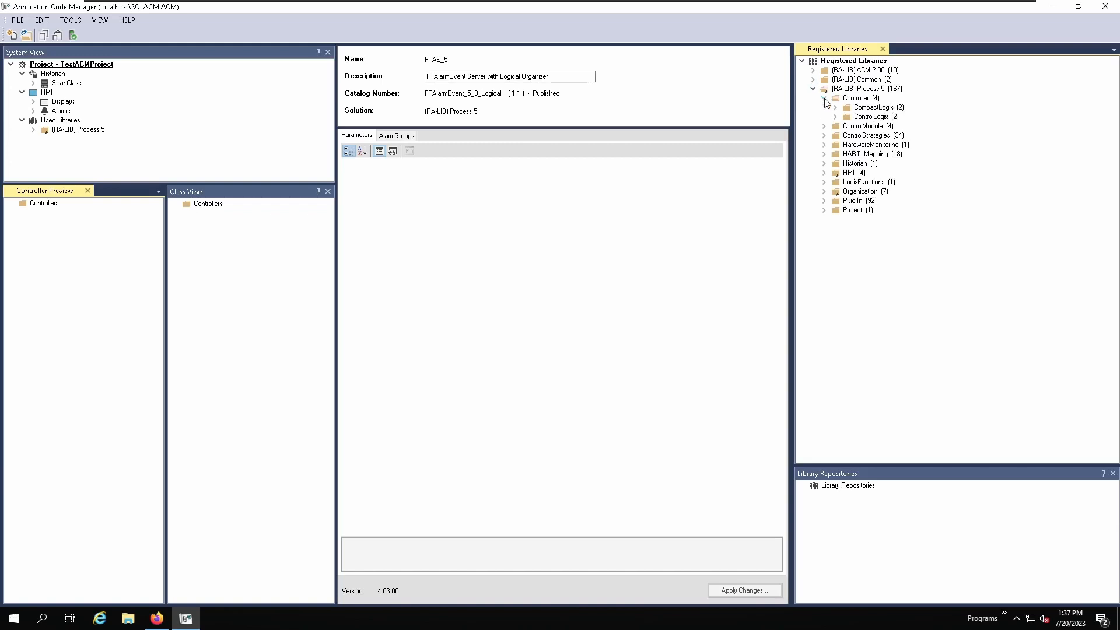
{"action": "left_click", "coordinate": [836, 117]}
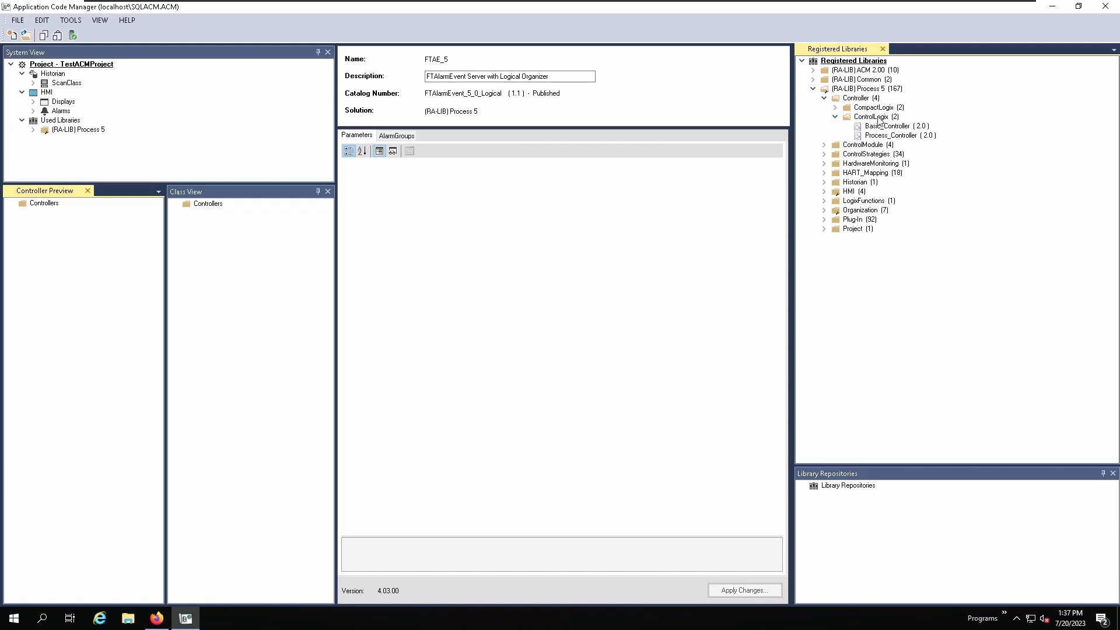
{"action": "left_click", "coordinate": [893, 136]}
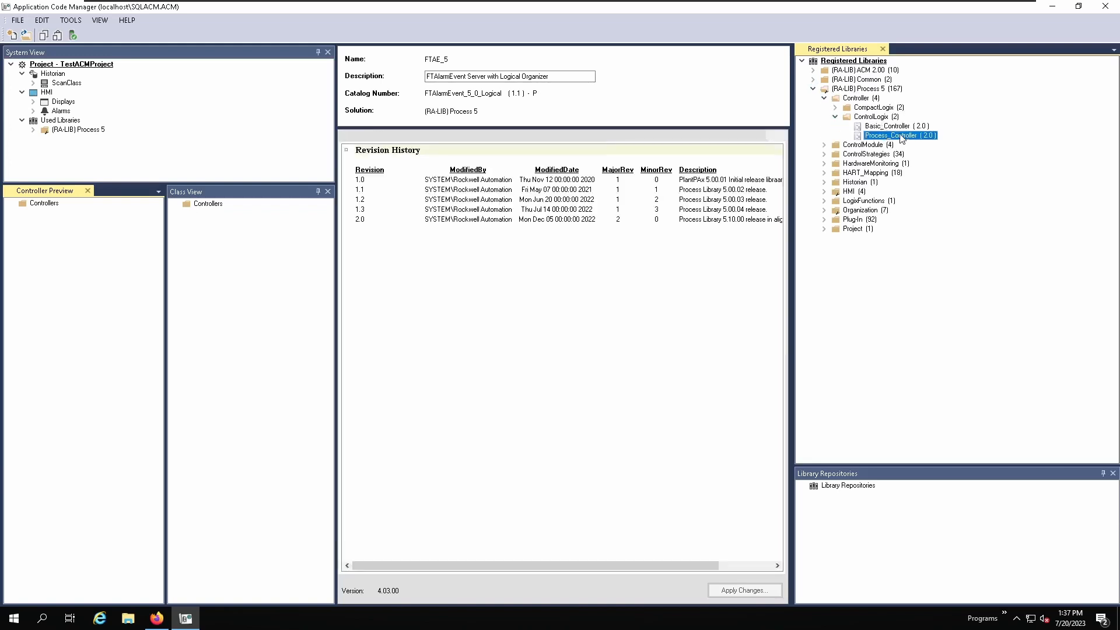
{"action": "left_click_drag", "start_coordinate": [900, 136], "coordinate": [39, 206]}
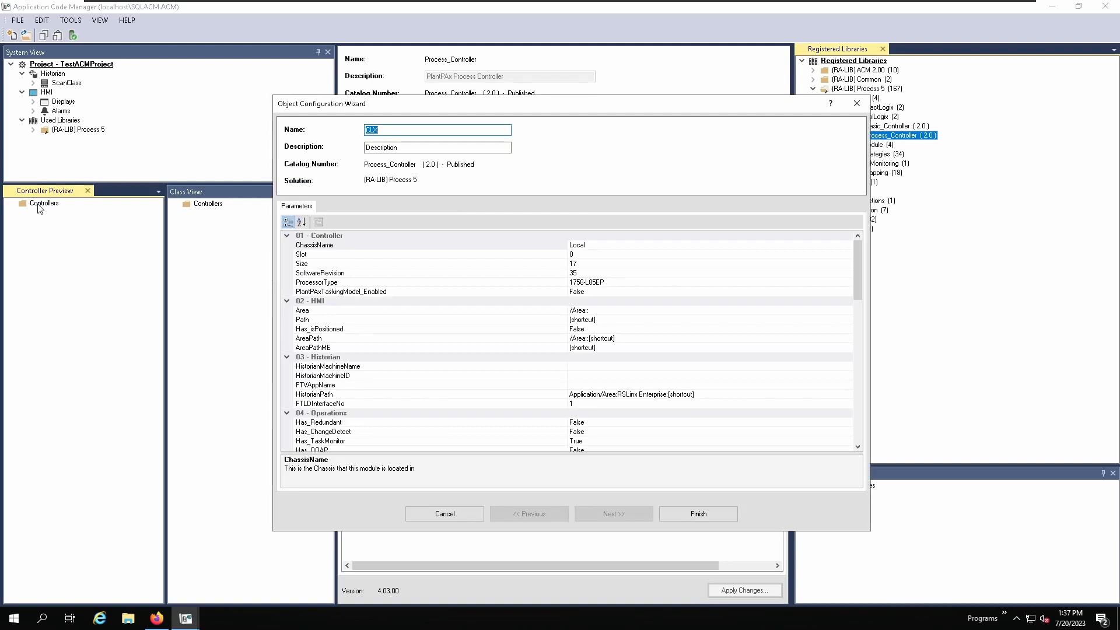
Name the new controller Plant_Controller and set its description to Plant Controller
{"action": "double_click", "coordinate": [394, 128]}
{"action": "type", "text": "Plant"}
{"action": "type", "text": "_Controller"}
{"action": "double_click", "coordinate": [394, 148]}
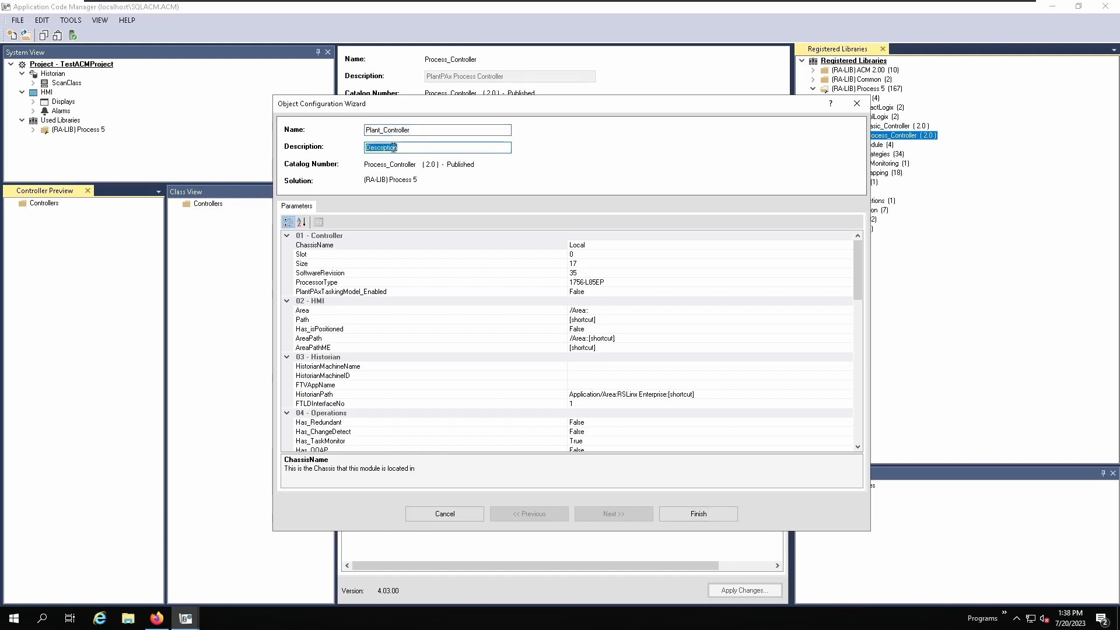
{"action": "type", "text": "Plant Controller"}
Keep slot 0, chassis size 17, software revision 35 and processor type 1756-L85EP, and set PlantPAxTaskingModel_Enabled to True
{"action": "left_click", "coordinate": [412, 256]}
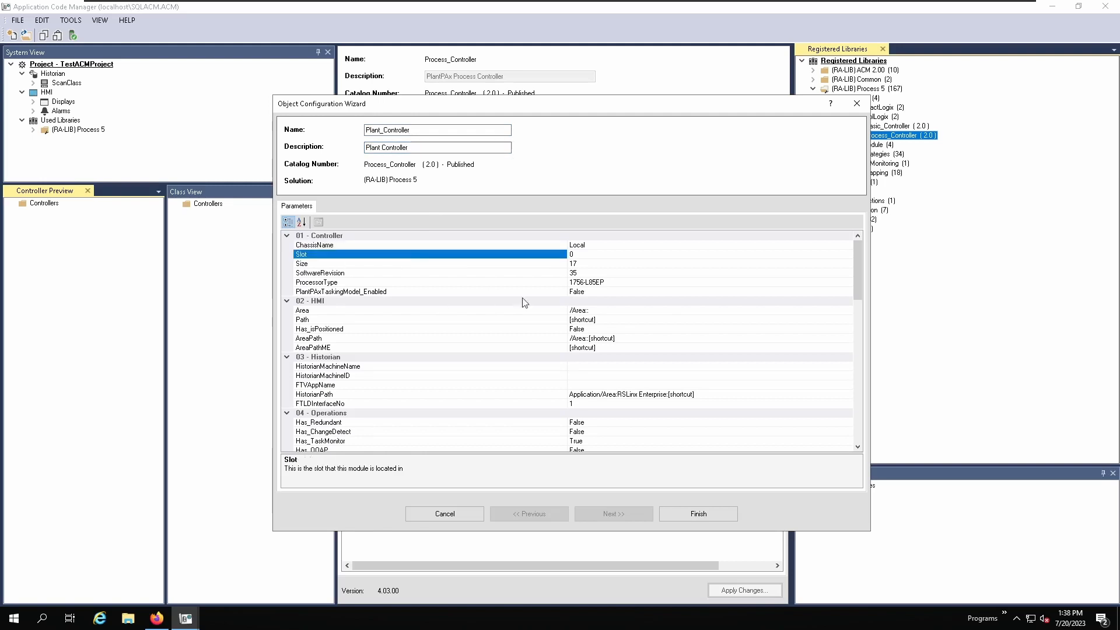
{"action": "left_click", "coordinate": [584, 266]}
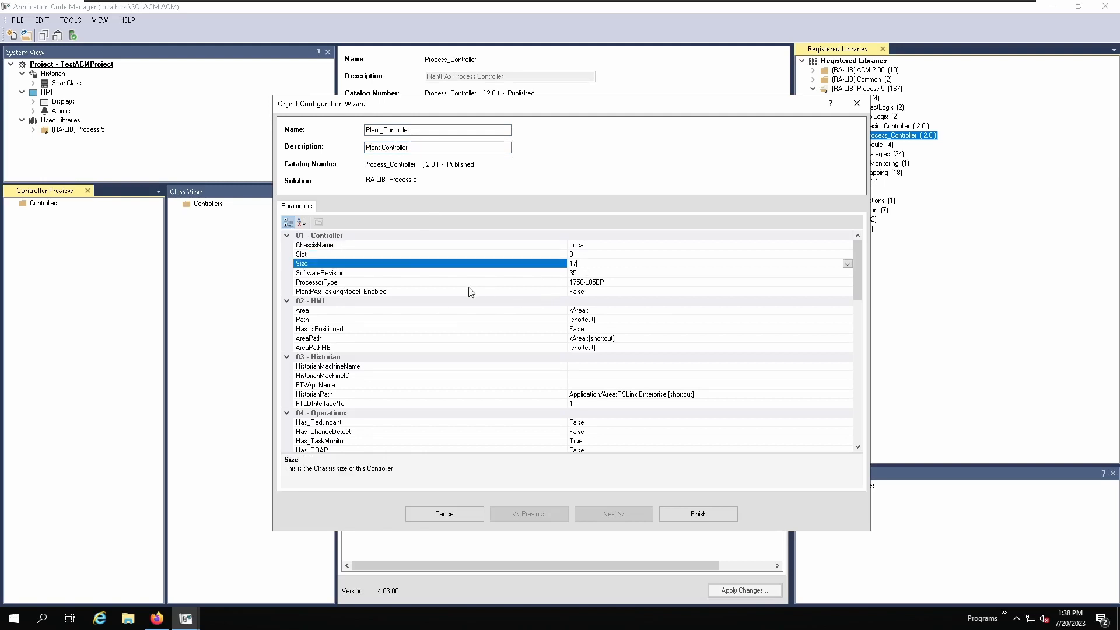
{"action": "left_click", "coordinate": [435, 273]}
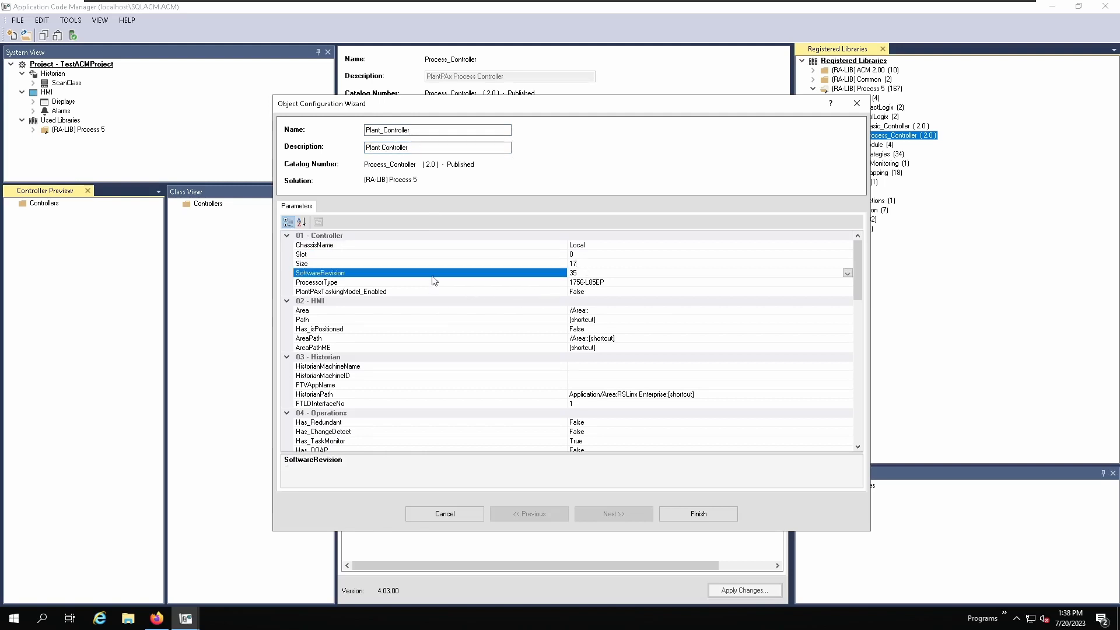
{"action": "left_click", "coordinate": [780, 284]}
{"action": "left_click", "coordinate": [848, 282]}
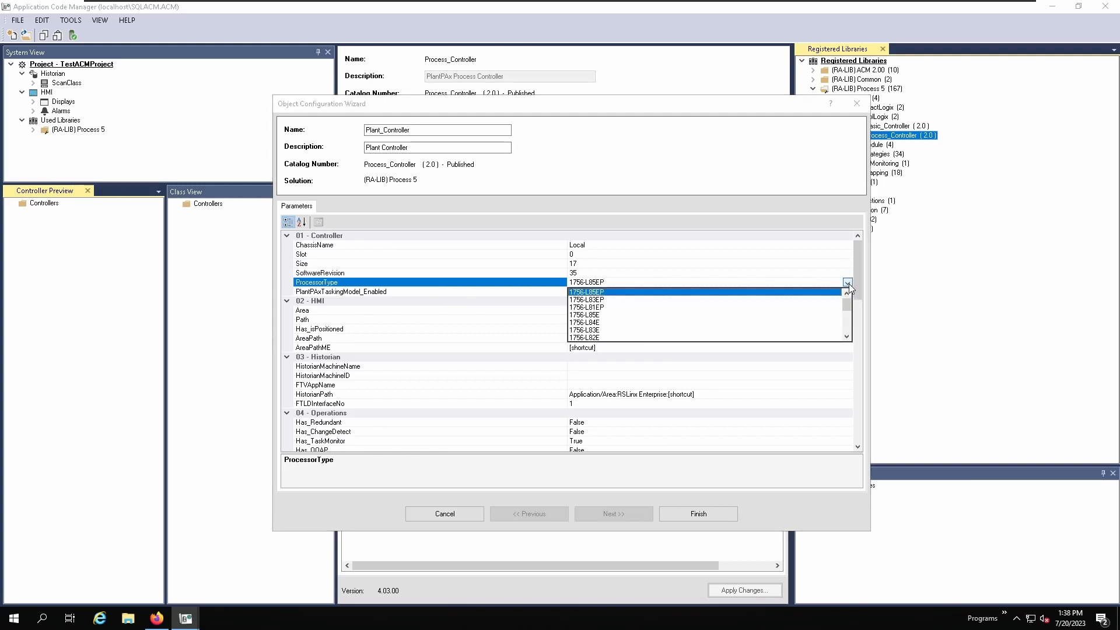
{"action": "left_click", "coordinate": [377, 295]}
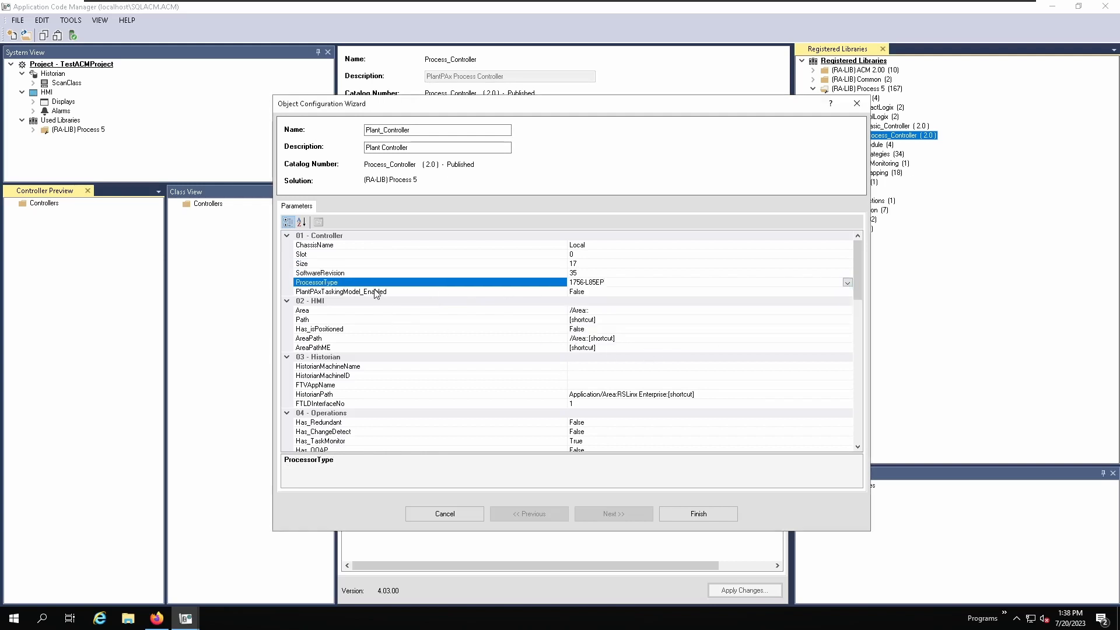
{"action": "left_click", "coordinate": [339, 291]}
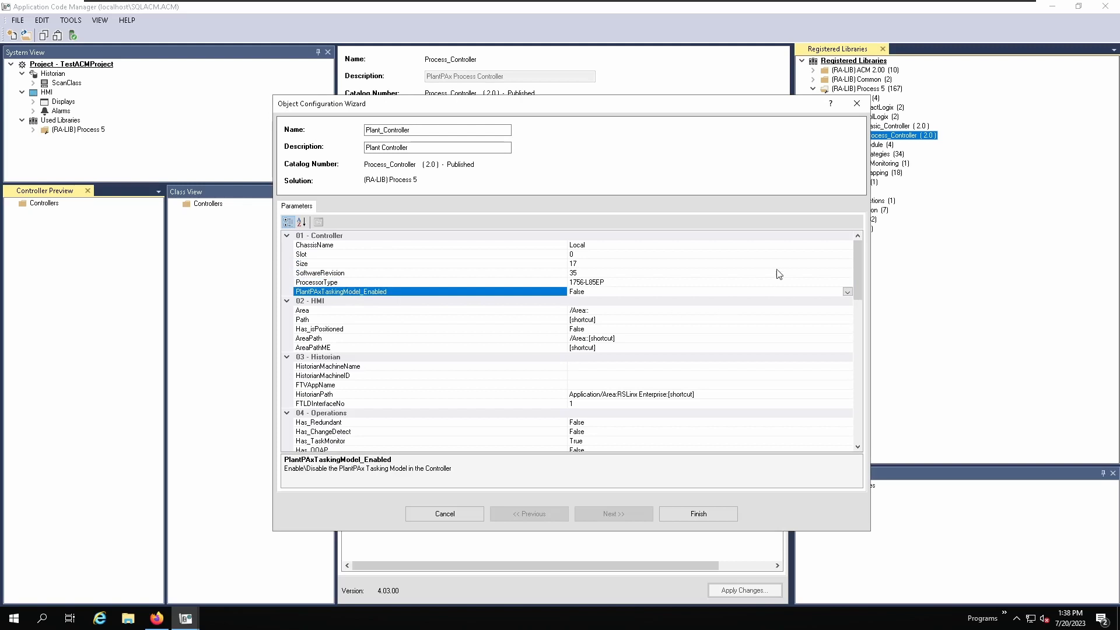
{"action": "left_click", "coordinate": [847, 292]}
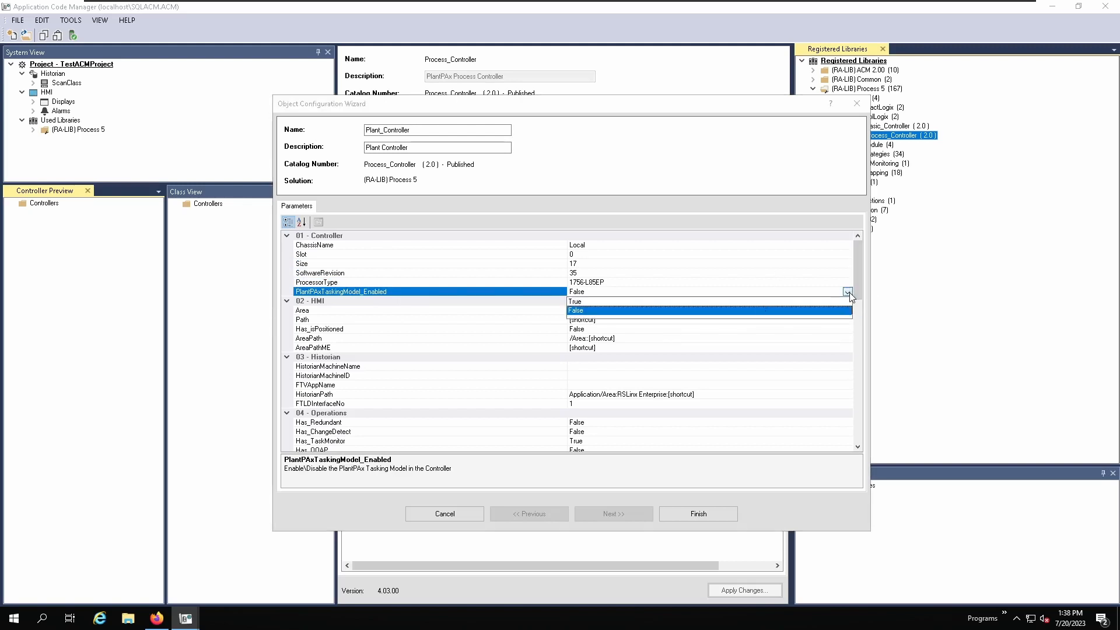
{"action": "left_click", "coordinate": [575, 302]}
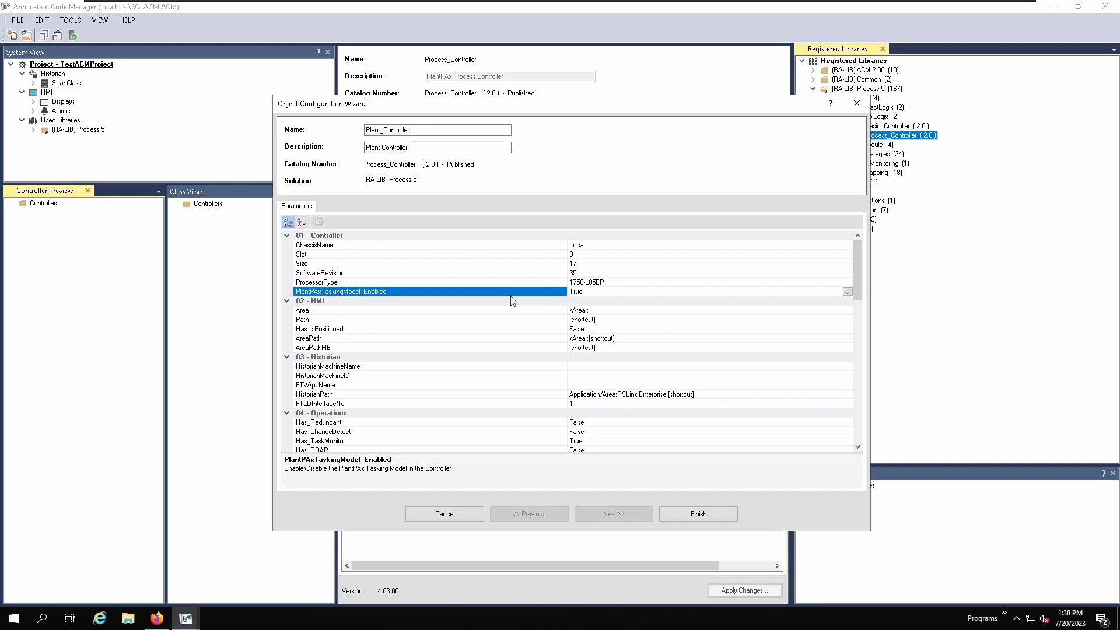
Set the controller's HMI Area to BIORX and its Path to [Plant_Controller]
{"action": "scroll", "coordinate": [489, 305], "scroll_direction": "down", "scroll_amount": 1}
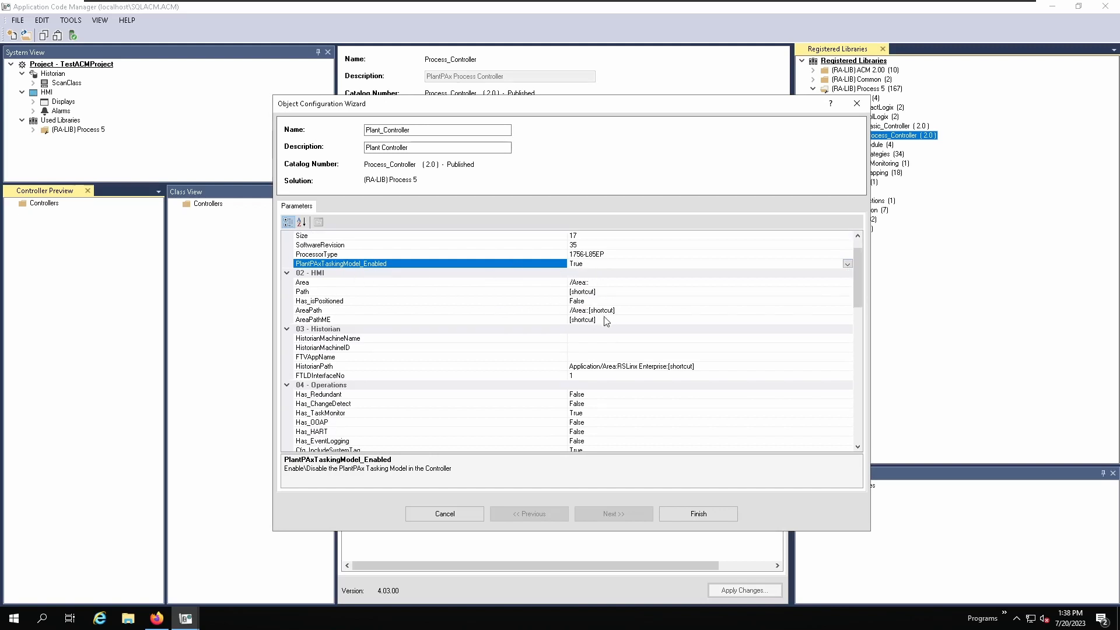
{"action": "left_click", "coordinate": [591, 281]}
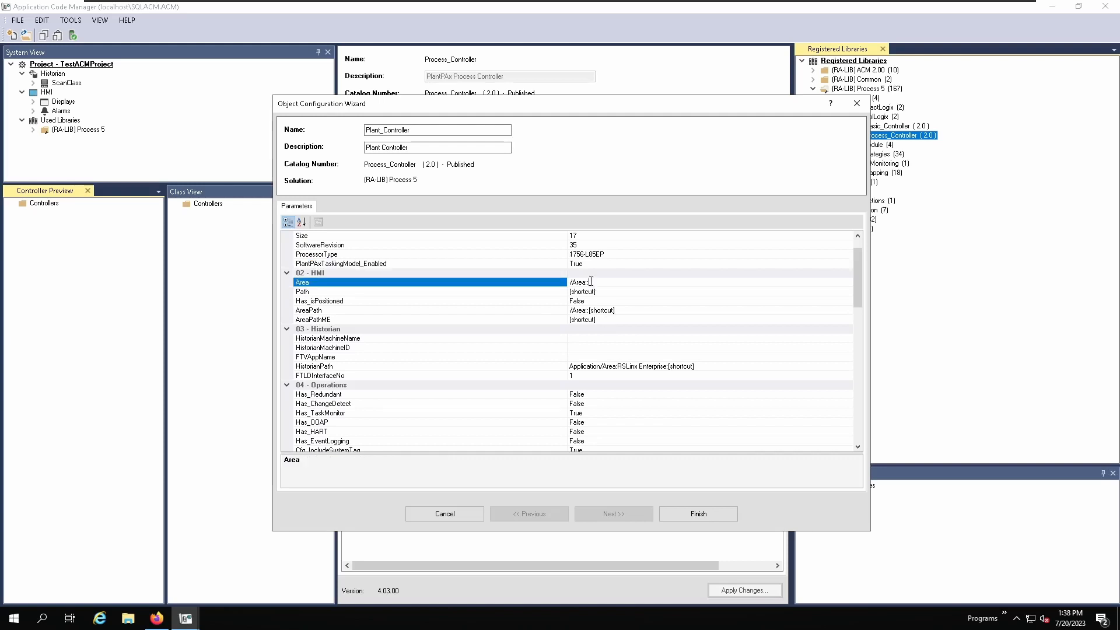
{"action": "left_click_drag", "start_coordinate": [598, 283], "coordinate": [548, 283]}
{"action": "type", "text": "BIORX"}
{"action": "left_click", "coordinate": [594, 291]}
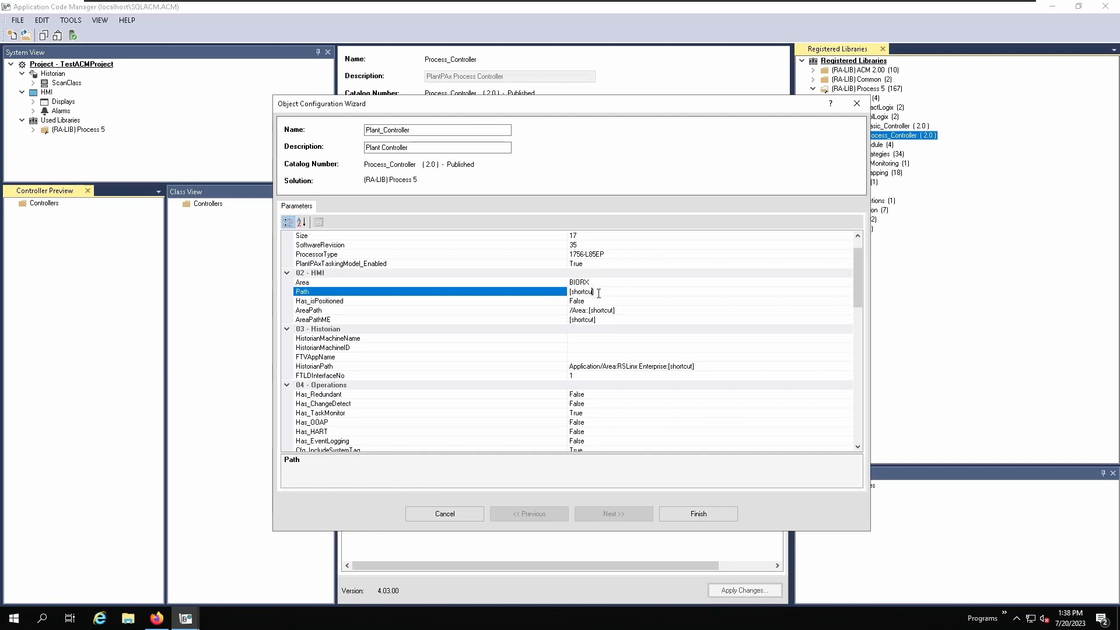
{"action": "key", "text": "BackSpace"}
{"action": "left_click", "coordinate": [363, 321]}
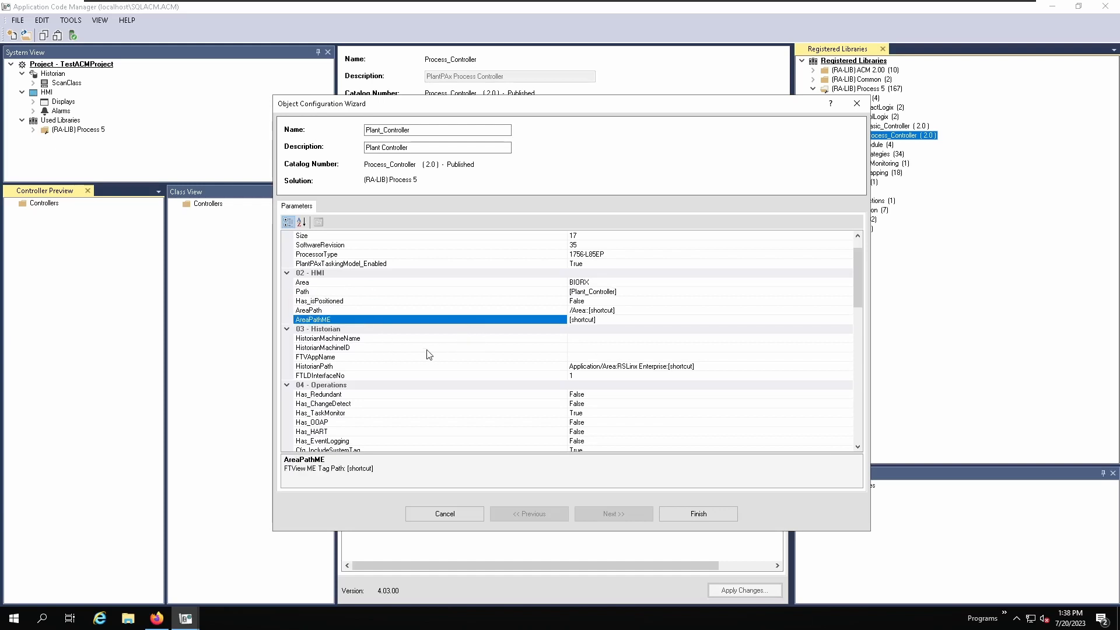
Review the remaining controller parameters, keep their default values, and finish creating the controller
{"action": "scroll", "coordinate": [427, 354], "scroll_direction": "down", "scroll_amount": 3}
{"action": "scroll", "coordinate": [429, 355], "scroll_direction": "down", "scroll_amount": 2}
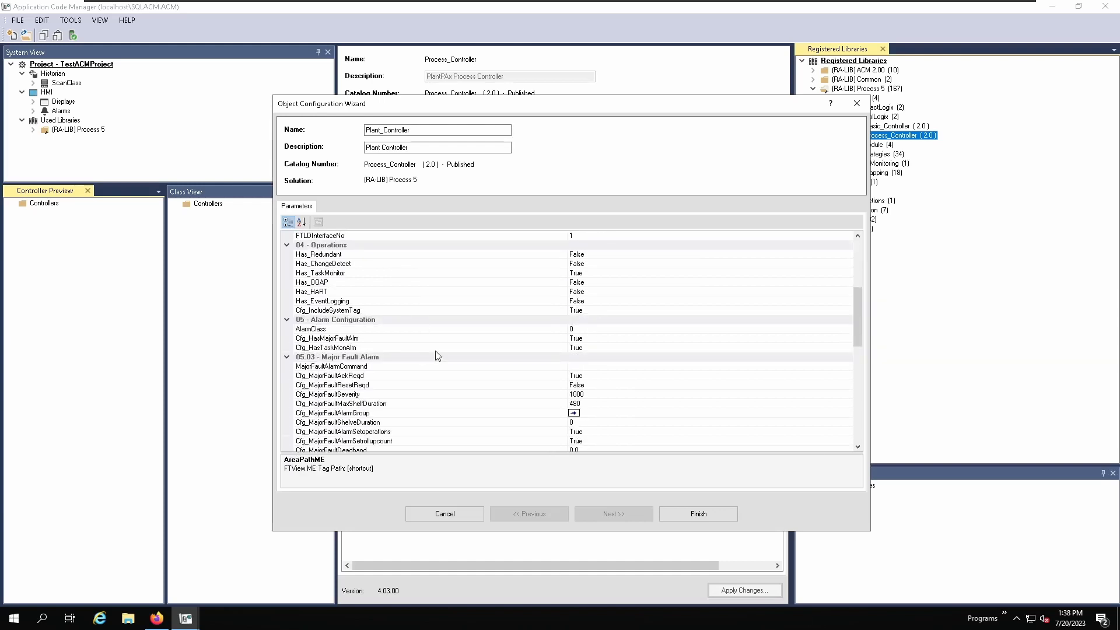
{"action": "scroll", "coordinate": [391, 337], "scroll_direction": "down", "scroll_amount": 3}
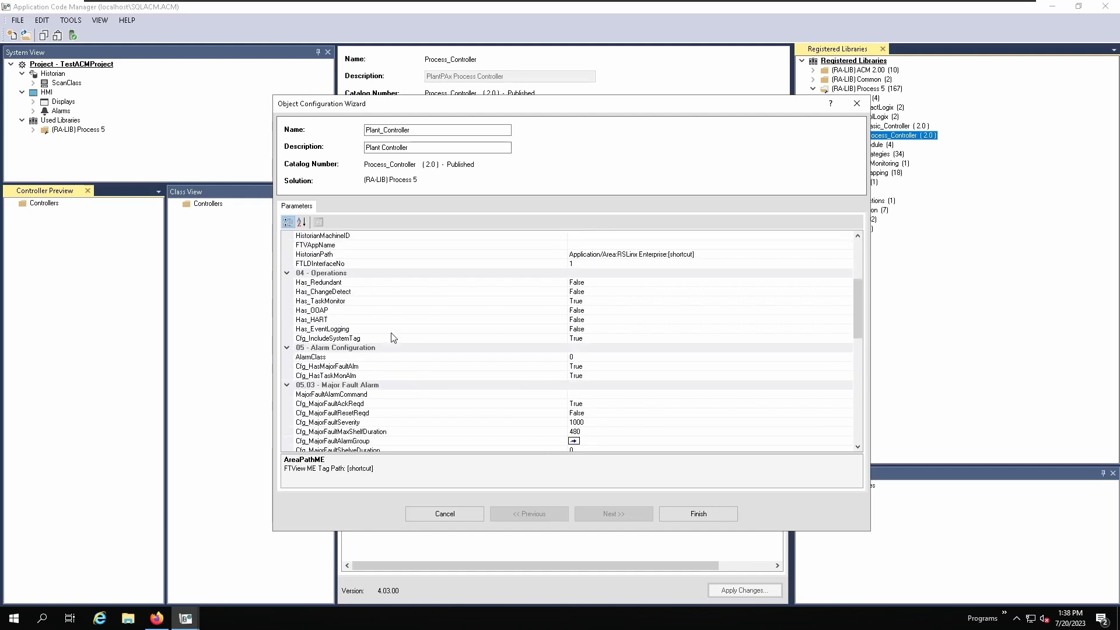
{"action": "scroll", "coordinate": [428, 356], "scroll_direction": "down", "scroll_amount": 4}
{"action": "scroll", "coordinate": [429, 356], "scroll_direction": "down", "scroll_amount": 5}
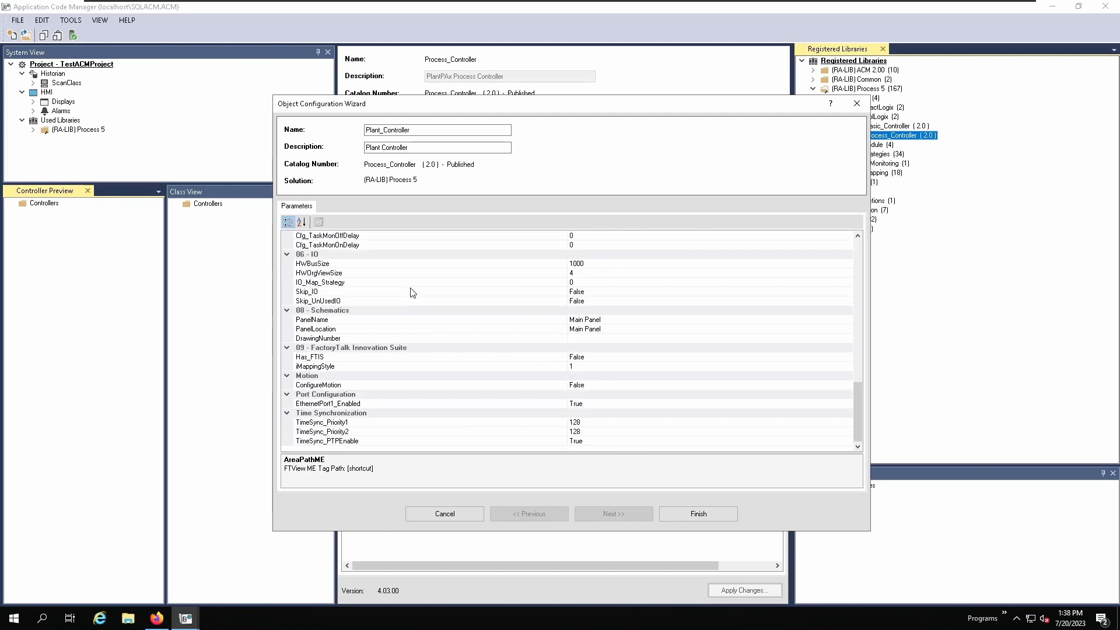
{"action": "left_click", "coordinate": [699, 514]}
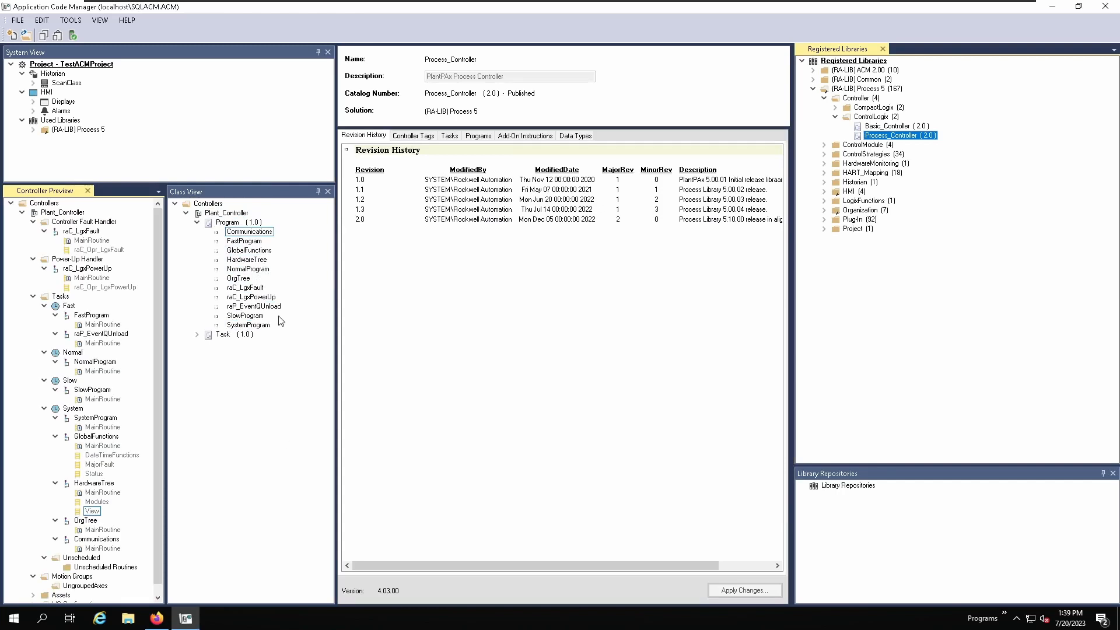
Collapse the Program class, the fault and power-up handler programs, and the Fast, Normal, Slow and System tasks under Plant_Controller
{"action": "left_click", "coordinate": [197, 222]}
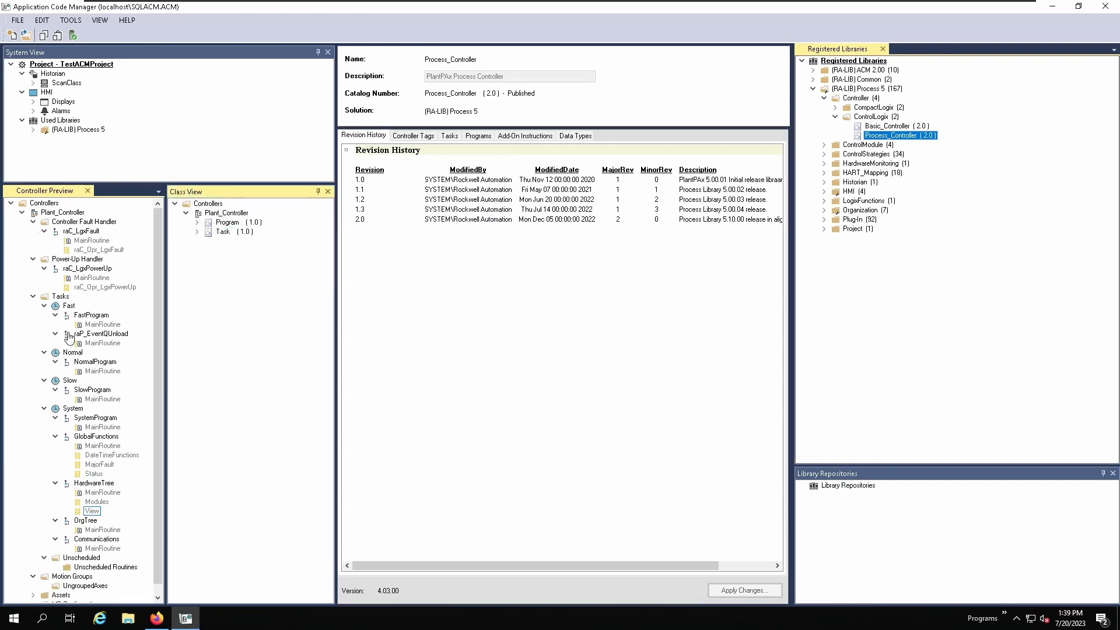
{"action": "left_click", "coordinate": [43, 231]}
{"action": "left_click", "coordinate": [44, 250]}
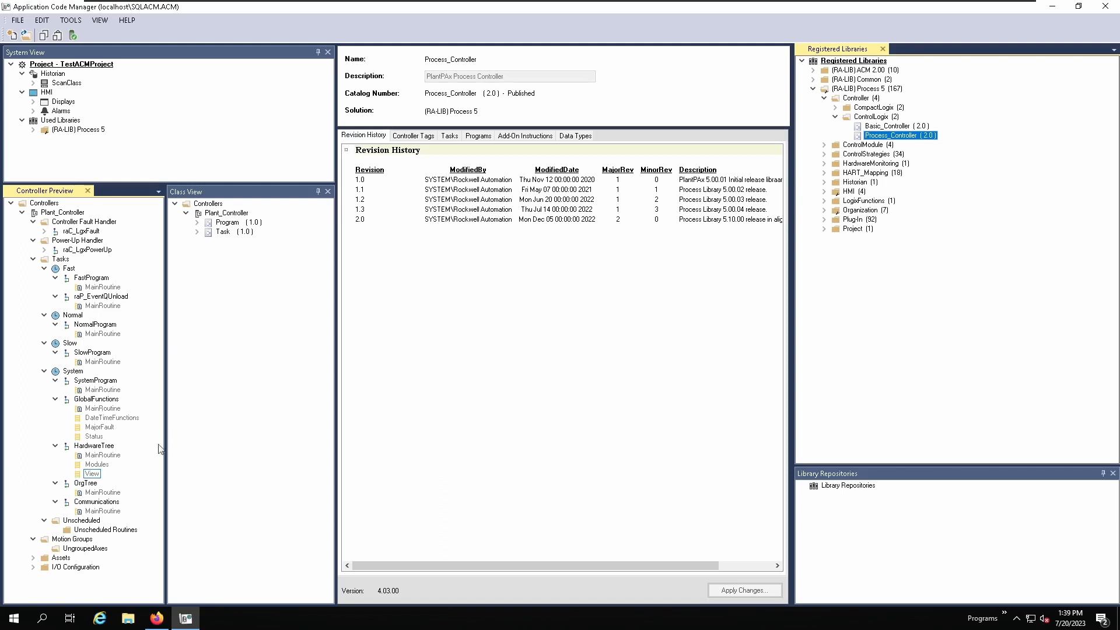
{"action": "left_click", "coordinate": [46, 269]}
{"action": "left_click", "coordinate": [45, 281]}
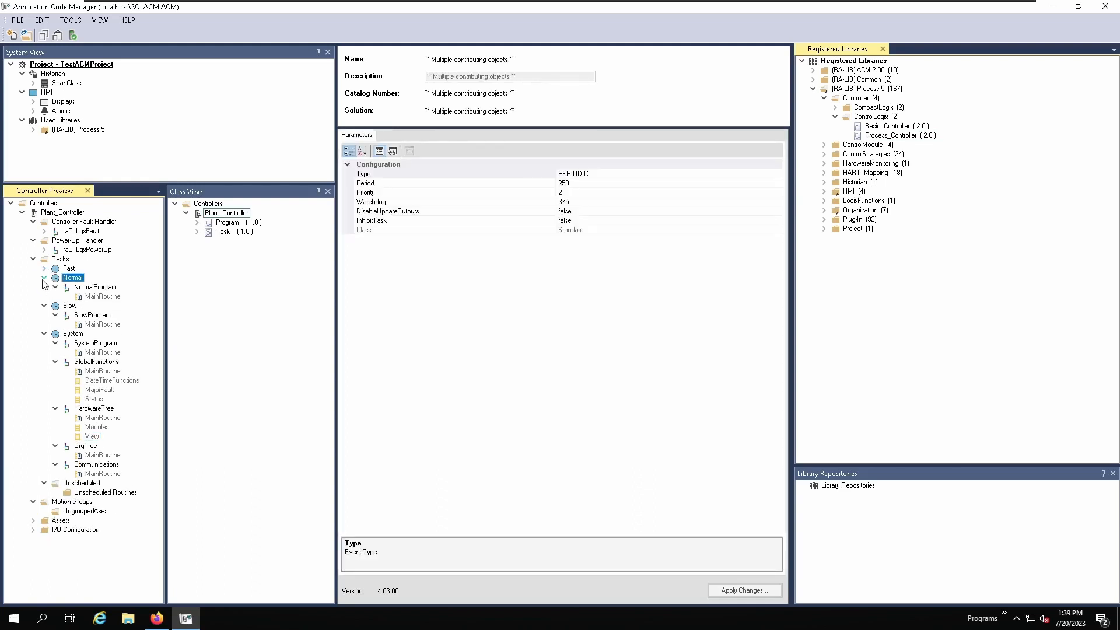
{"action": "left_click", "coordinate": [45, 279]}
{"action": "left_click", "coordinate": [47, 288]}
{"action": "left_click", "coordinate": [44, 296]}
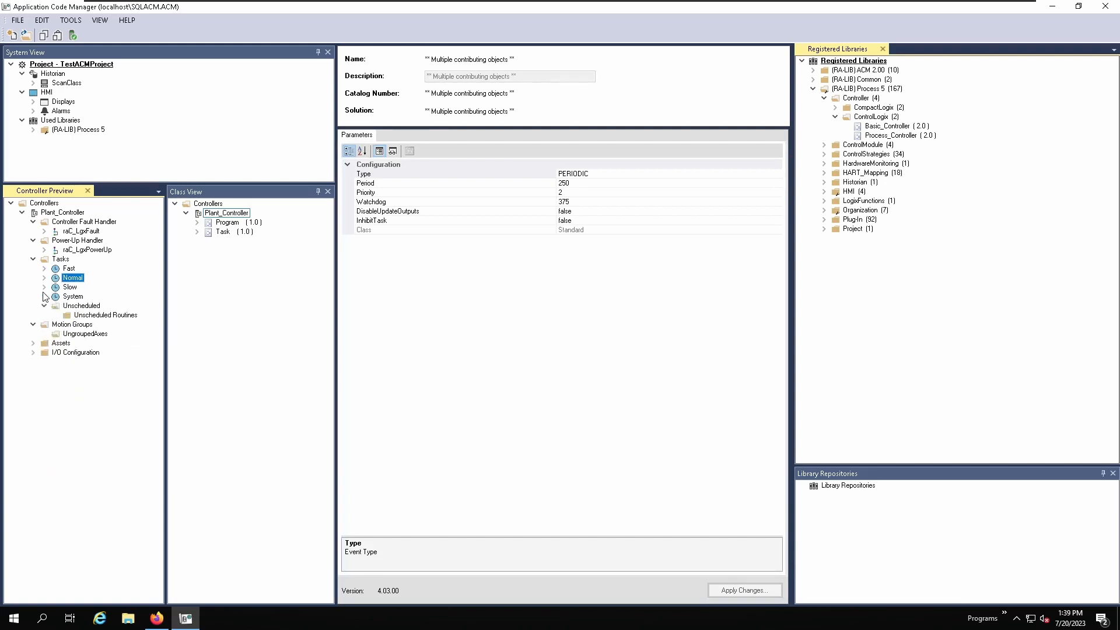
Add the Organization_Folder (1.0) object from the (RA-LIB) Process 5 Organization library to Plant_Controller
{"action": "left_click", "coordinate": [103, 447]}
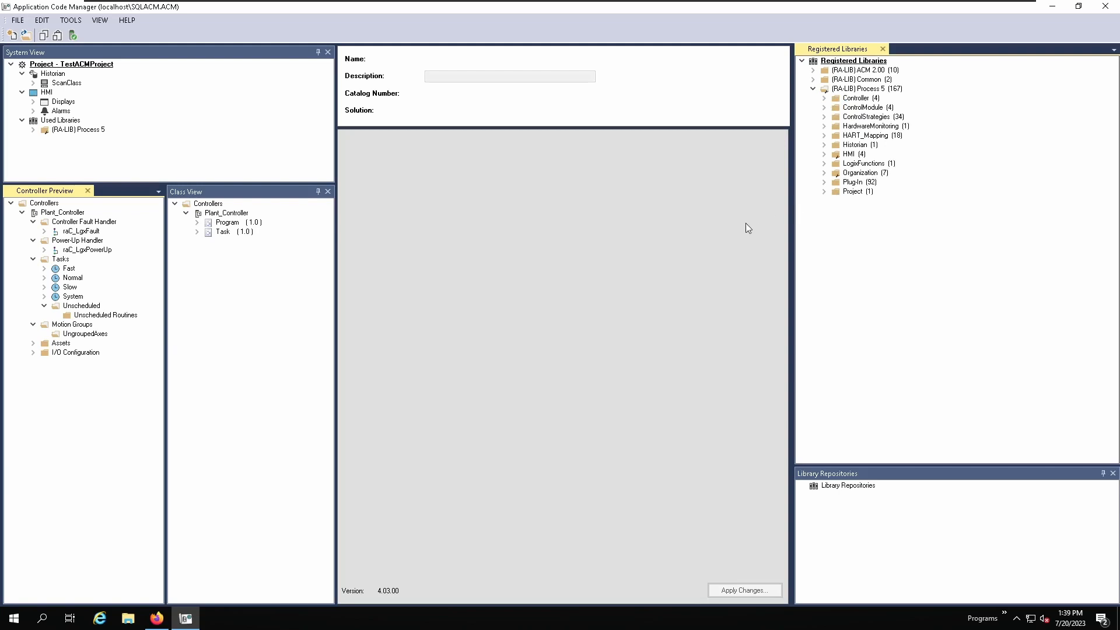
{"action": "left_click", "coordinate": [824, 173]}
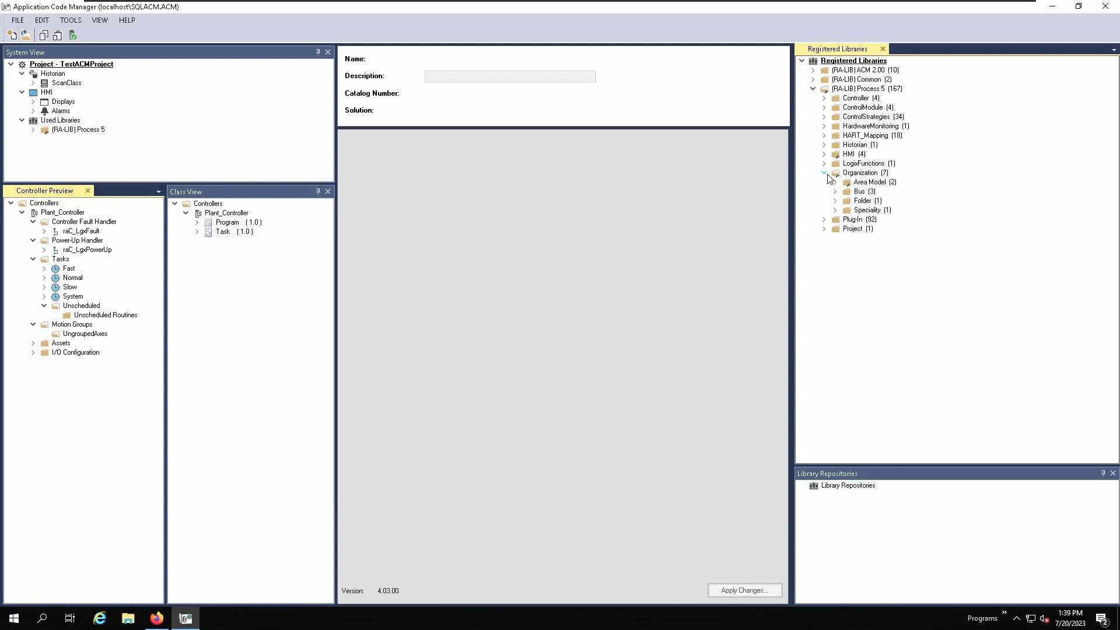
{"action": "left_click", "coordinate": [836, 201]}
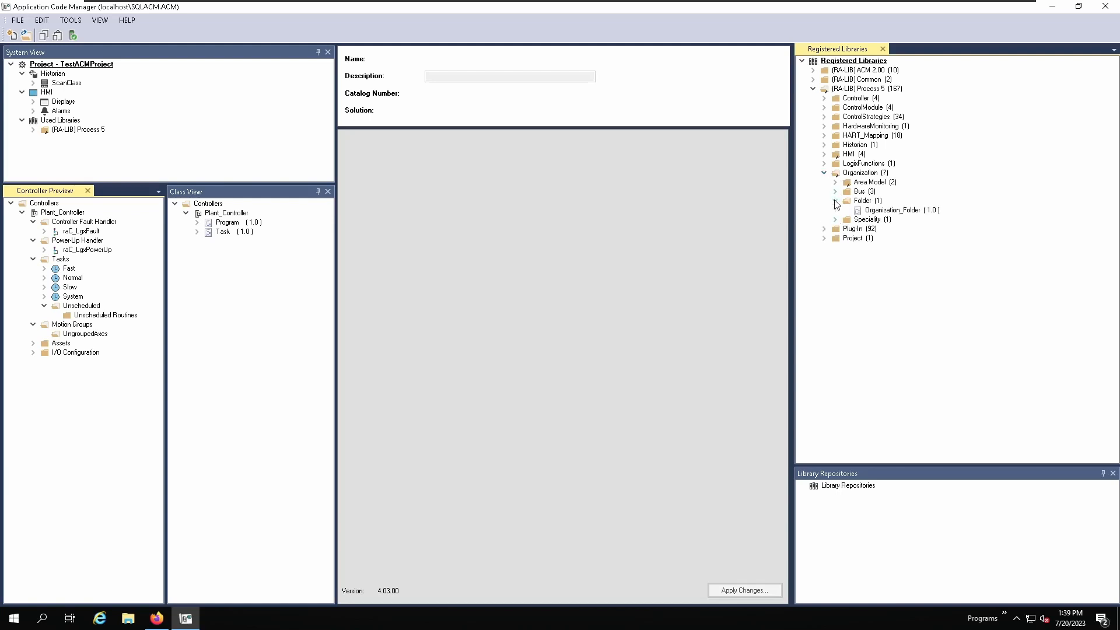
{"action": "left_click", "coordinate": [874, 215]}
{"action": "left_click_drag", "start_coordinate": [874, 214], "coordinate": [230, 217]}
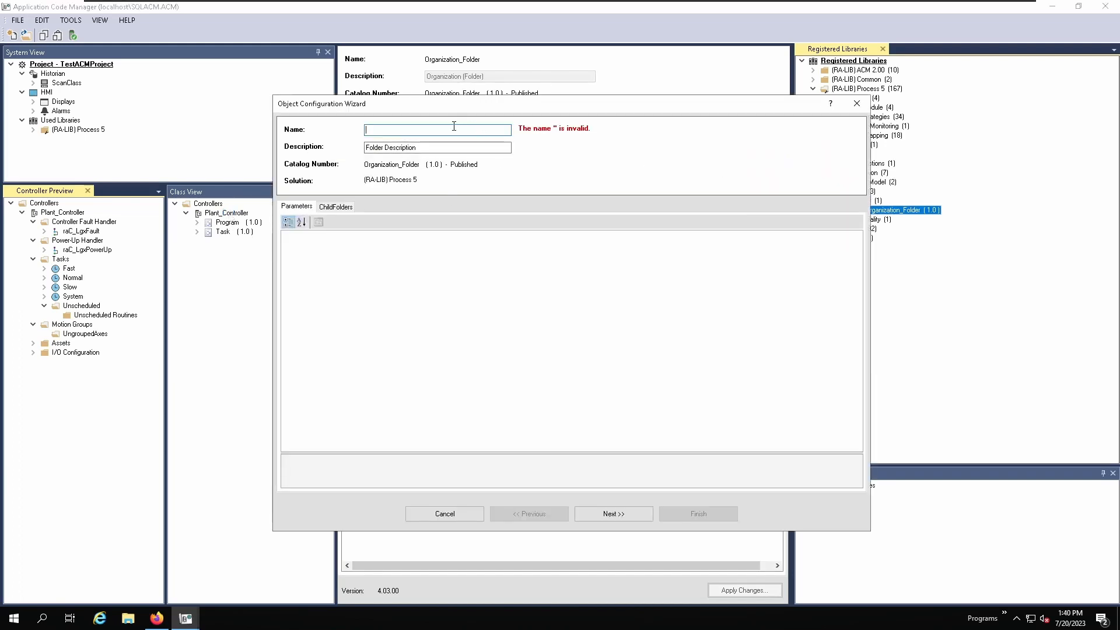
Name the organization folder Plant with description Plant, and finish creating it without any child folders
{"action": "type", "text": "Plant"}
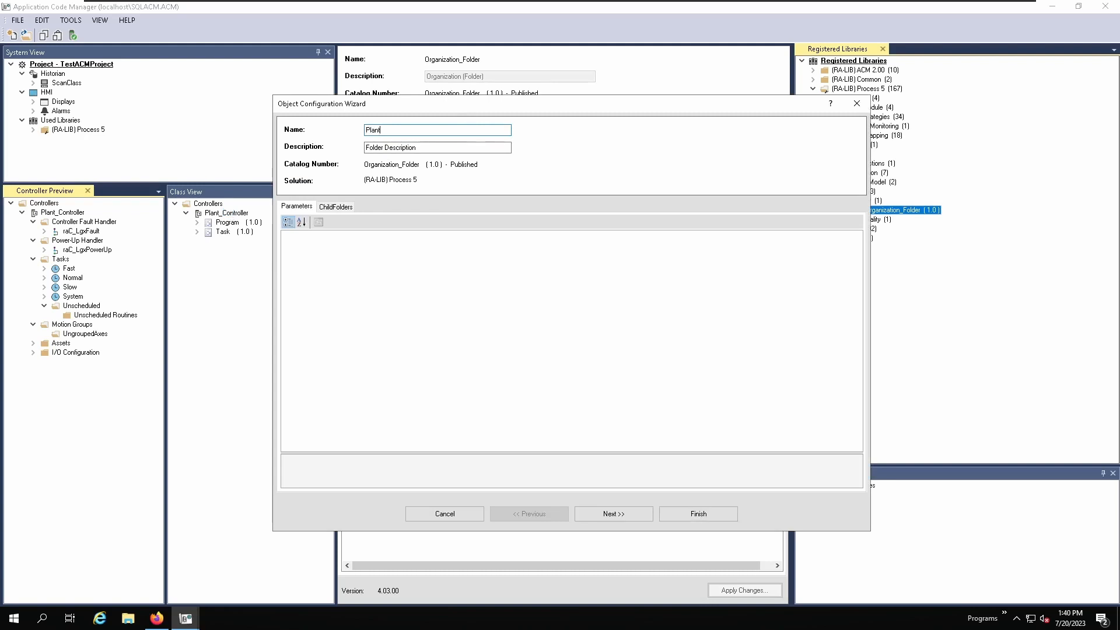
{"action": "left_click", "coordinate": [441, 147]}
{"action": "left_click_drag", "start_coordinate": [440, 147], "coordinate": [335, 154]}
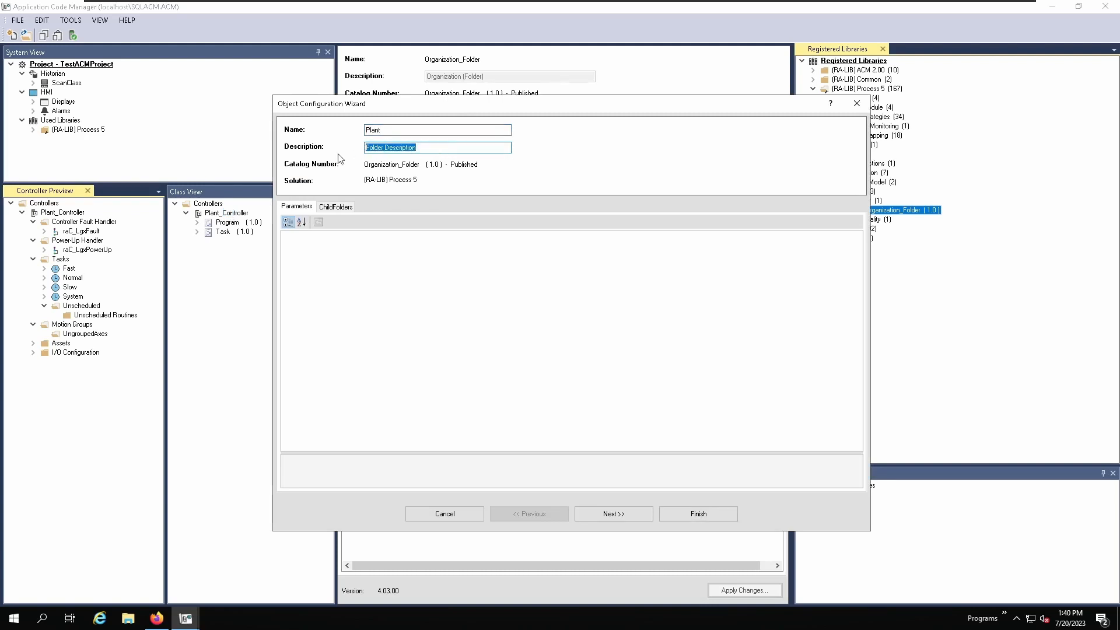
{"action": "type", "text": "Plant"}
{"action": "left_click", "coordinate": [622, 516]}
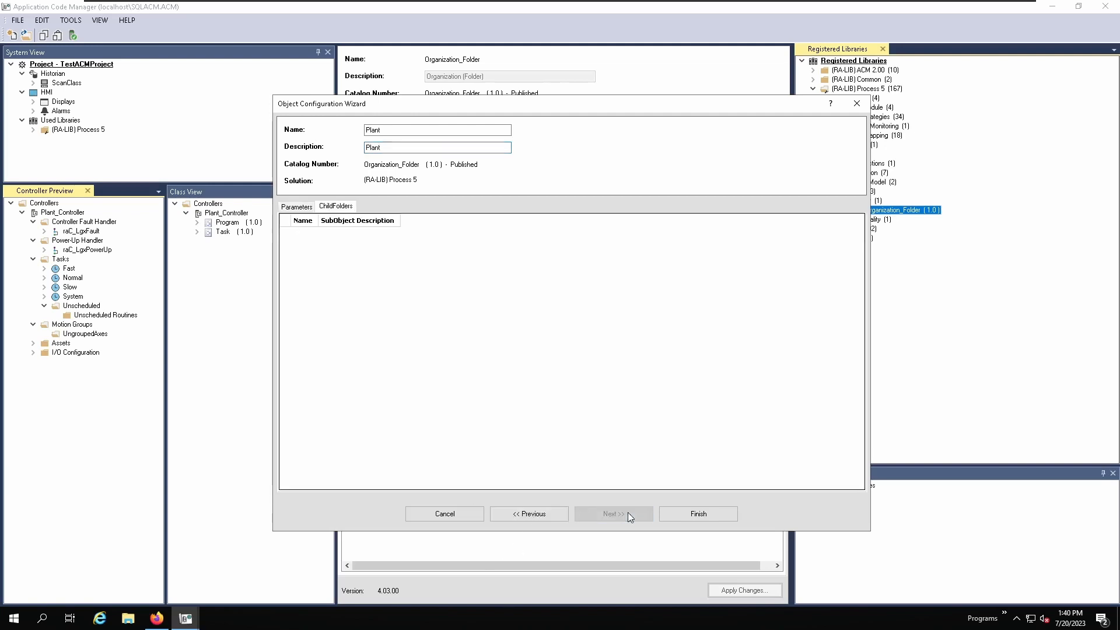
{"action": "left_click", "coordinate": [707, 514]}
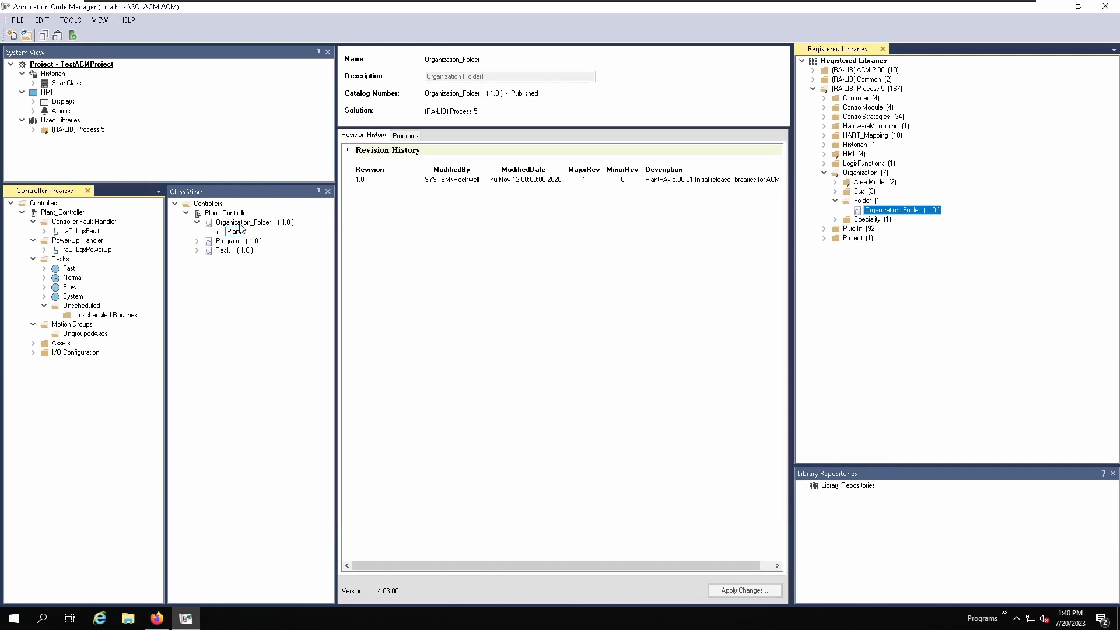
Add a new Organization_Folder instance with name and description BIORX, and finish creating it without child folders
{"action": "right_click", "coordinate": [261, 226]}
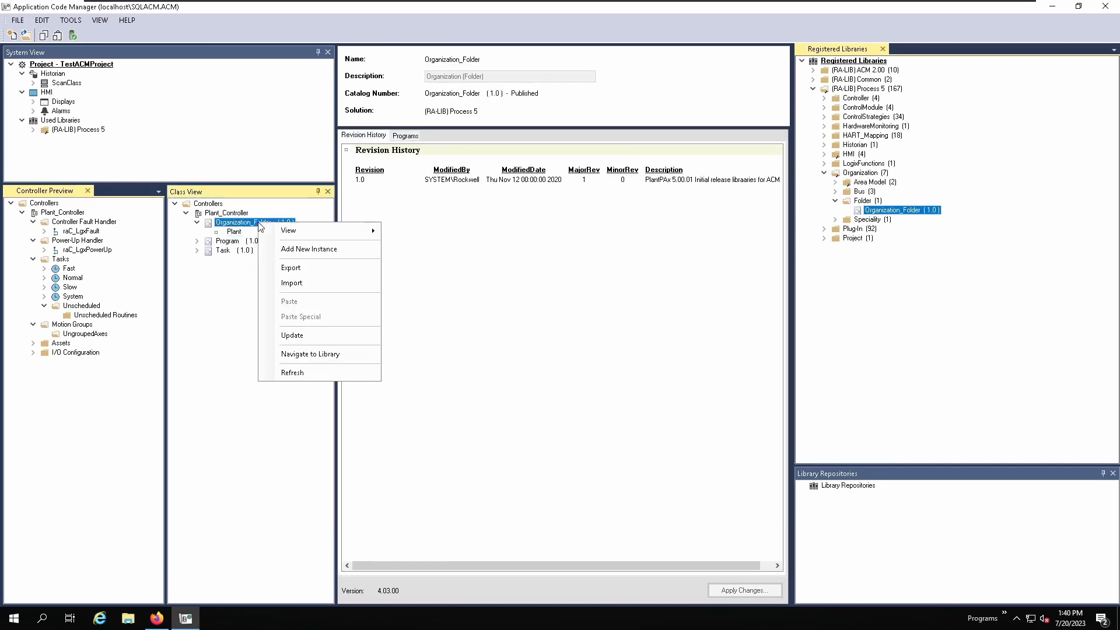
{"action": "left_click", "coordinate": [322, 251]}
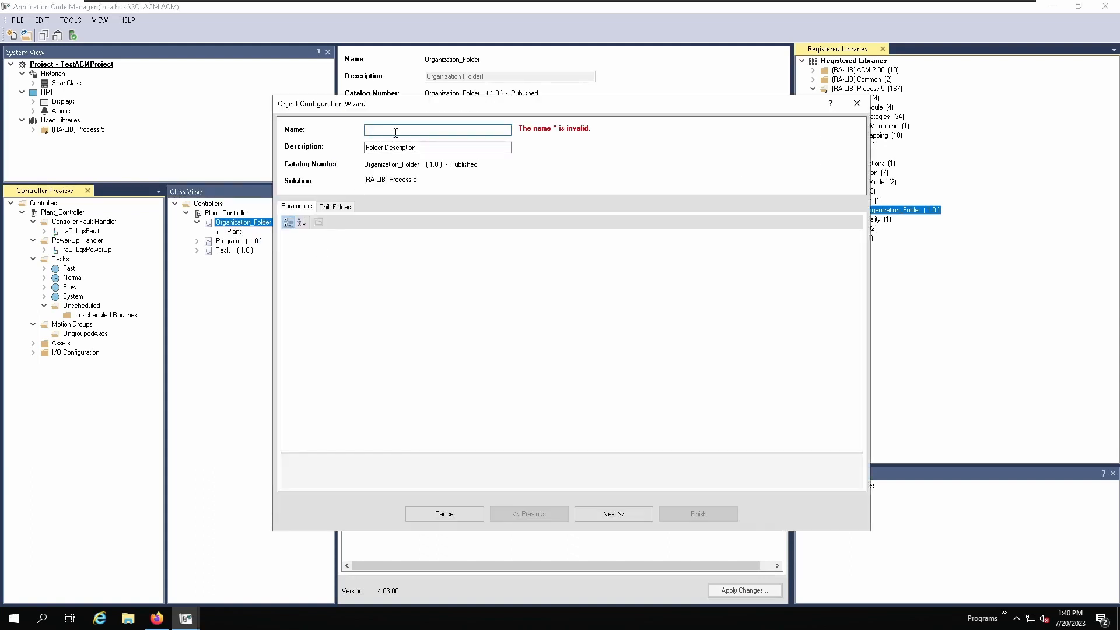
{"action": "type", "text": "BIORX"}
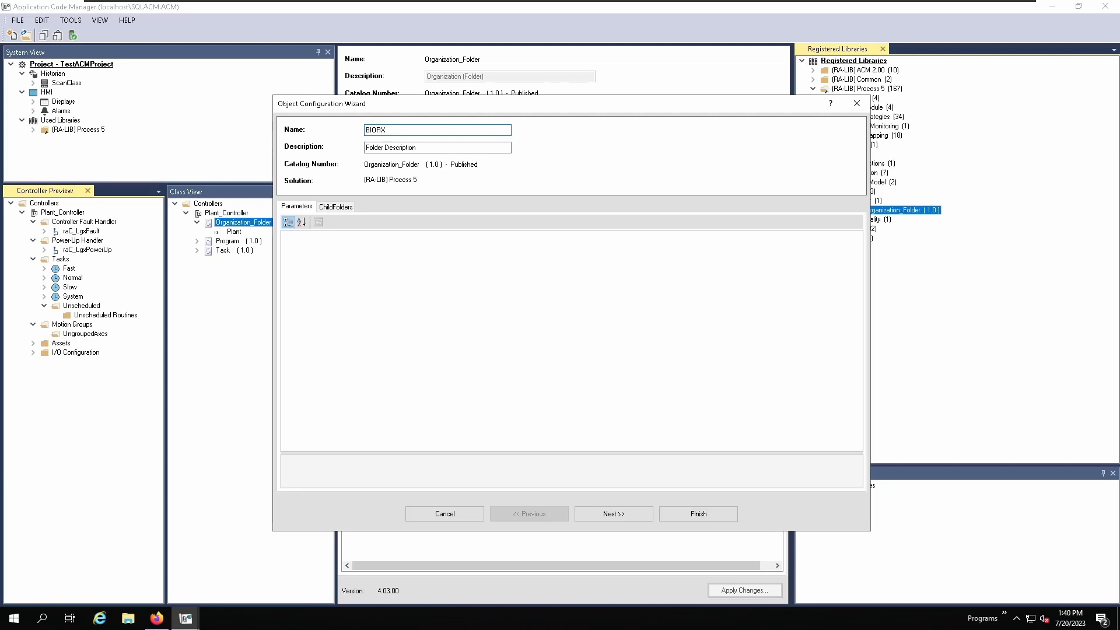
{"action": "key", "text": "Tab"}
{"action": "left_click", "coordinate": [427, 149]}
{"action": "double_click", "coordinate": [428, 149]}
{"action": "left_click_drag", "start_coordinate": [428, 150], "coordinate": [335, 153]}
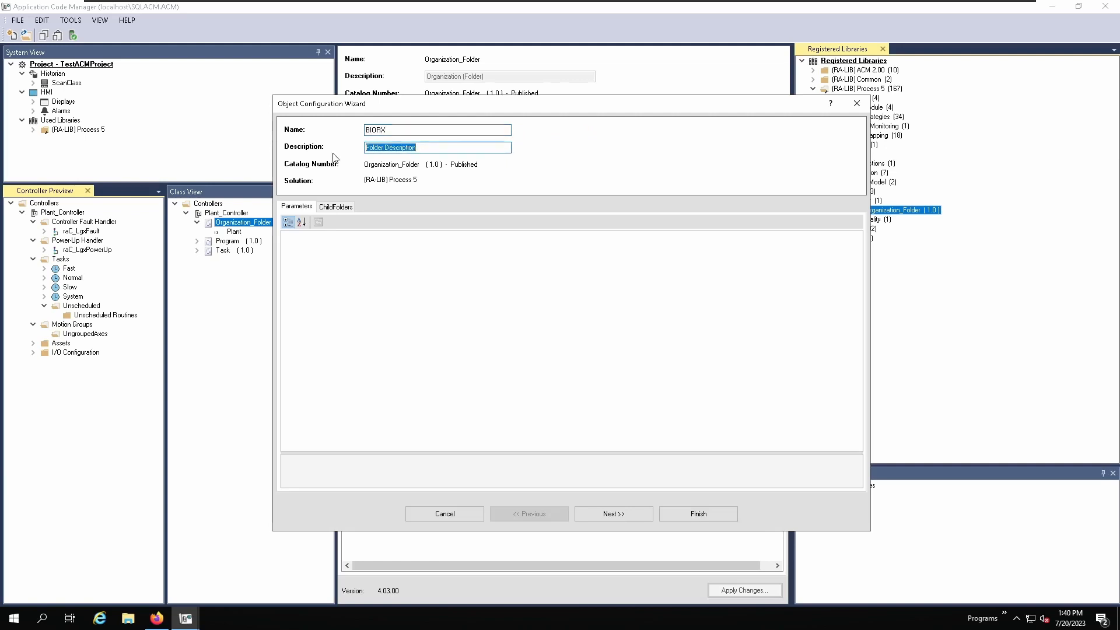
{"action": "type", "text": "BIORX"}
{"action": "left_click", "coordinate": [616, 516]}
{"action": "left_click", "coordinate": [698, 514]}
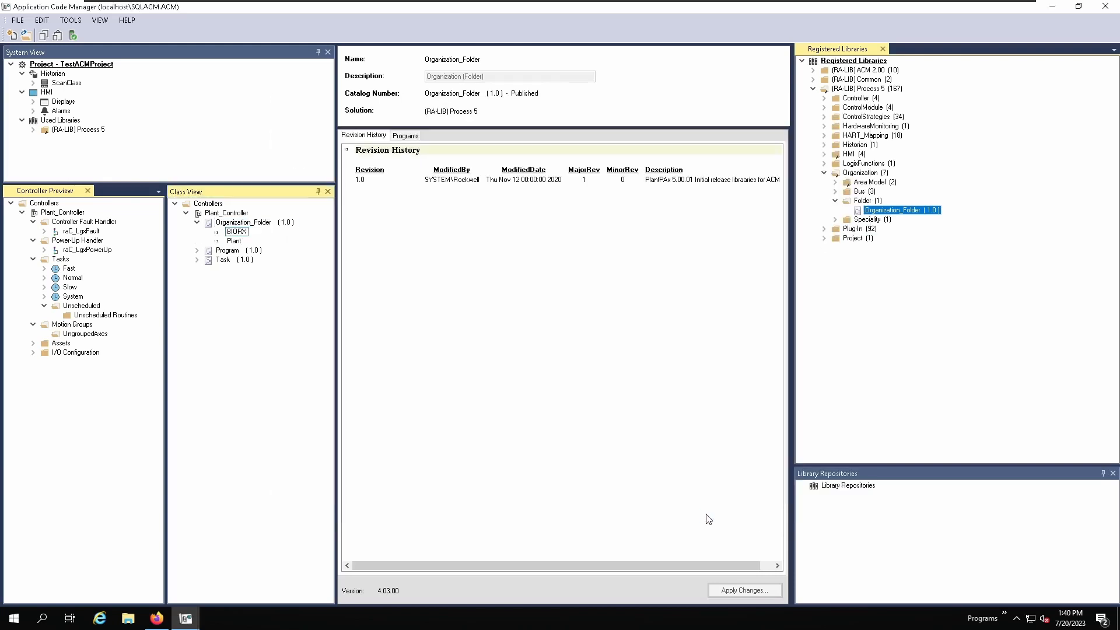
Add another Organization_Folder instance with name and description RX_1001, and finish creating it without child folders
{"action": "right_click", "coordinate": [231, 223]}
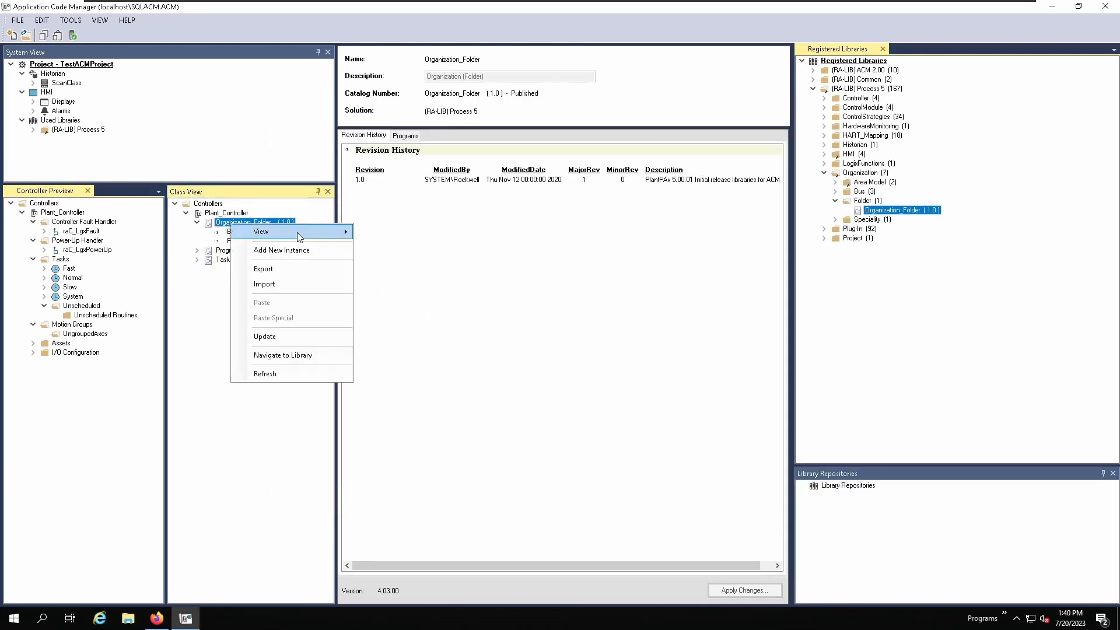
{"action": "left_click", "coordinate": [298, 250]}
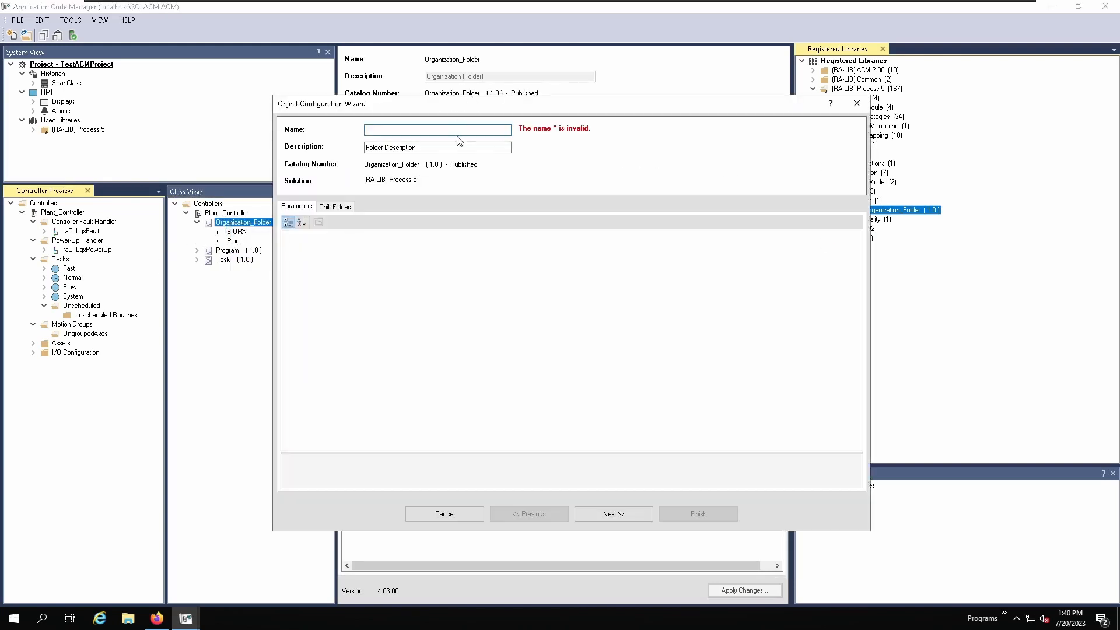
{"action": "type", "text": "RX_1001"}
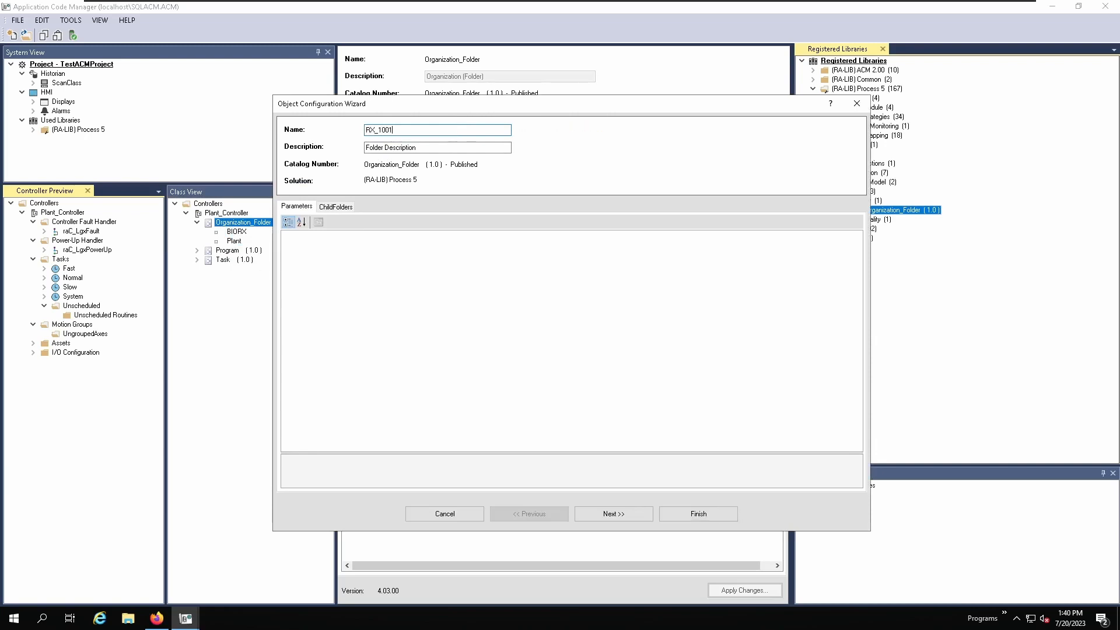
{"action": "key", "text": "Tab"}
{"action": "type", "text": "R"}
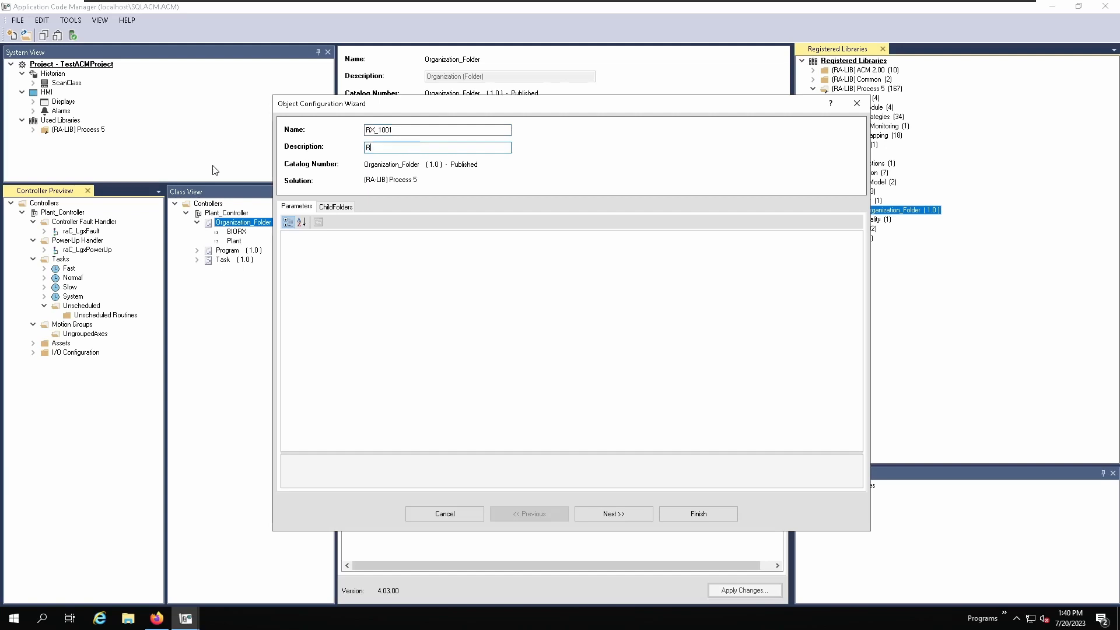
{"action": "type", "text": "X_1001"}
{"action": "left_click", "coordinate": [621, 515]}
{"action": "left_click", "coordinate": [687, 513]}
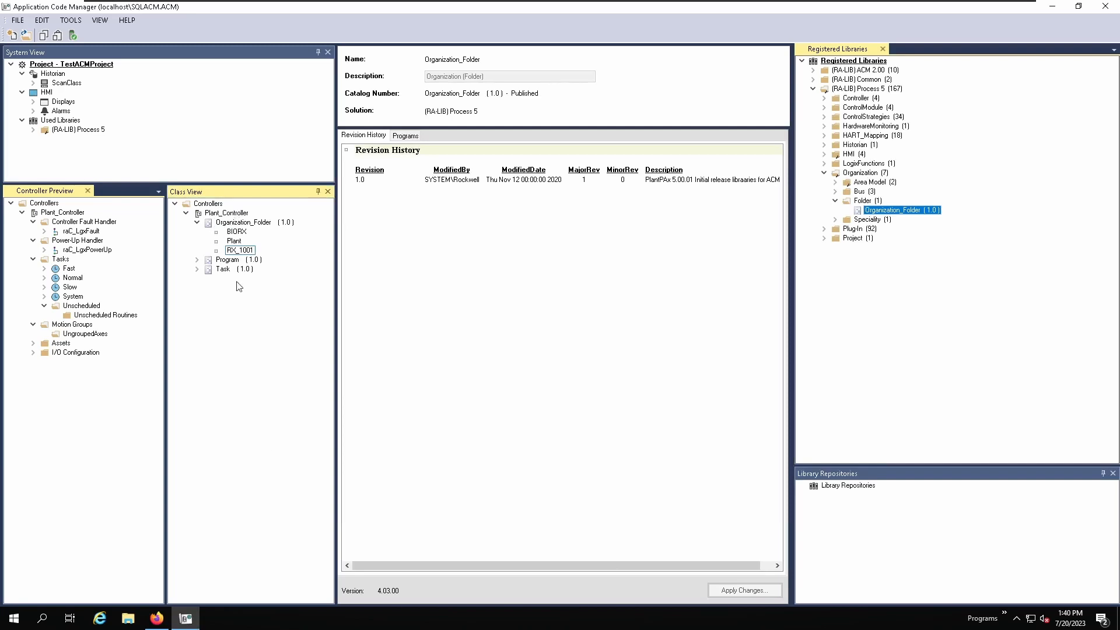
Add a child folder entry to the Plant organization folder that references BIORX, and save the changes to Plant
{"action": "left_click", "coordinate": [233, 241]}
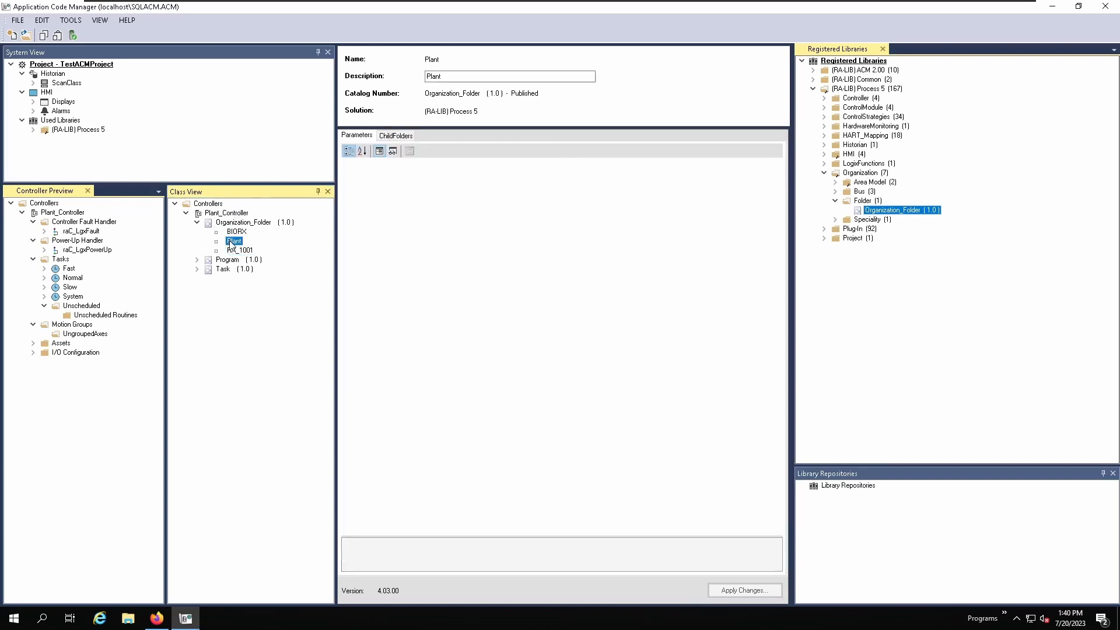
{"action": "left_click", "coordinate": [400, 136]}
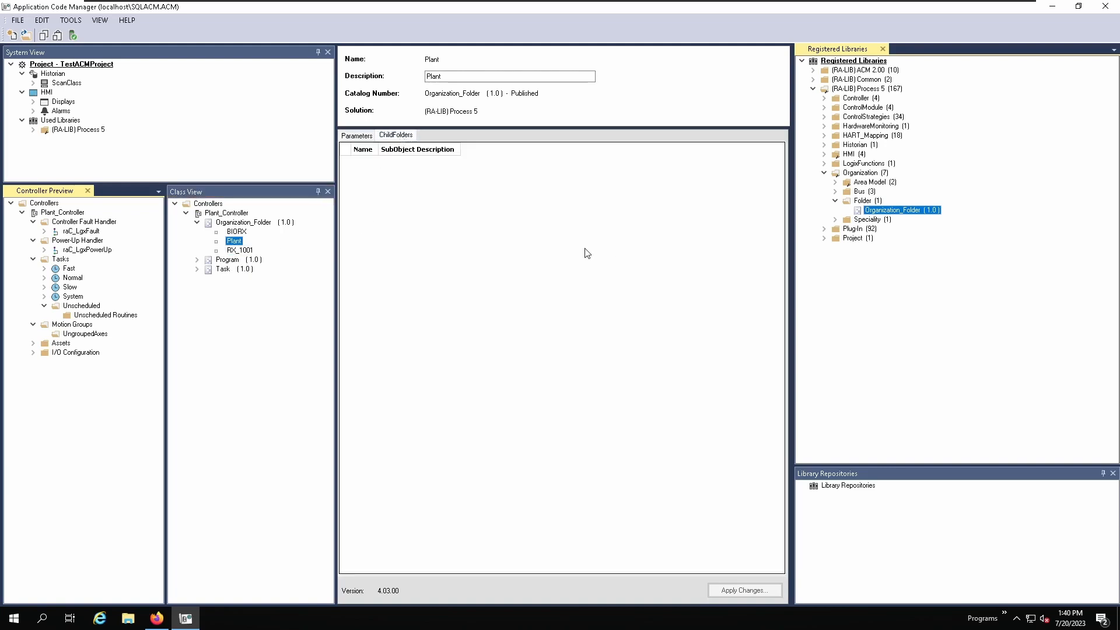
{"action": "right_click", "coordinate": [353, 162]}
{"action": "left_click", "coordinate": [392, 175]}
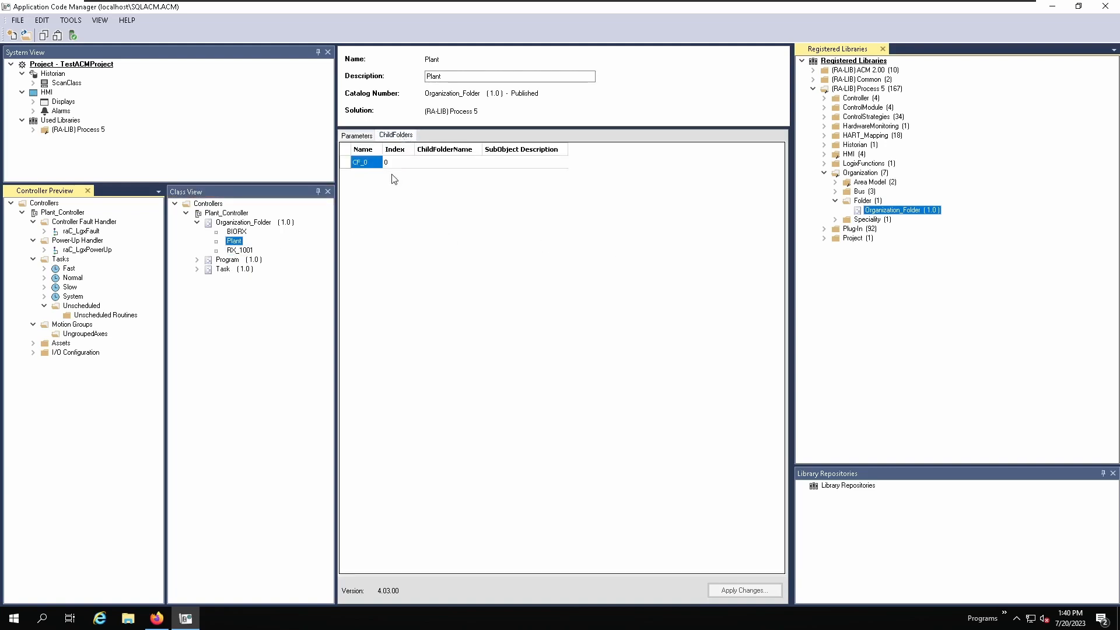
{"action": "left_click", "coordinate": [468, 162]}
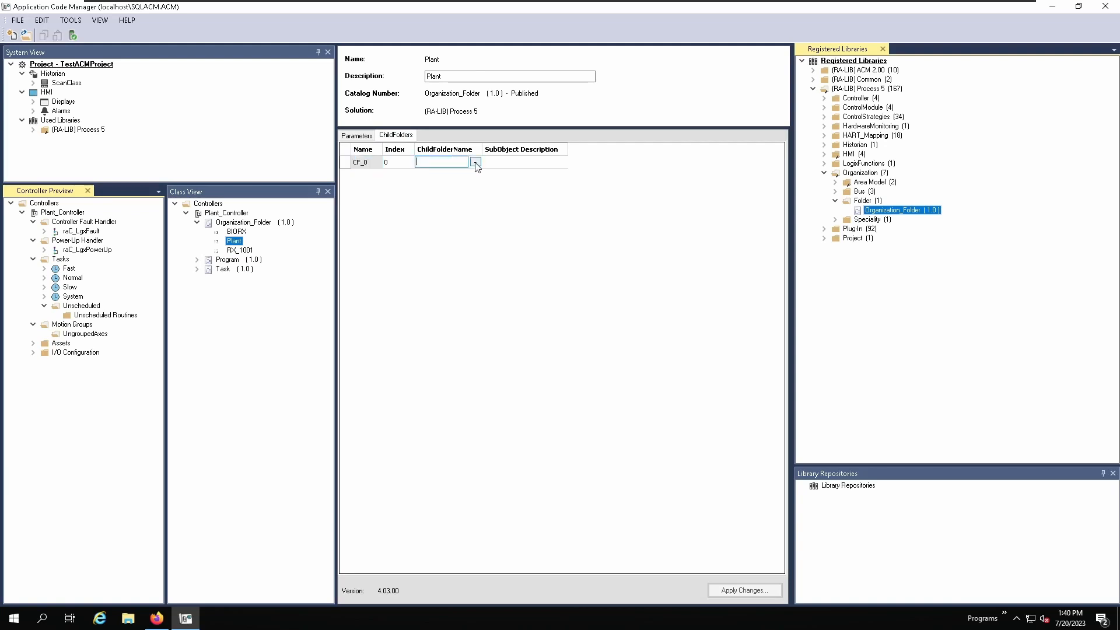
{"action": "left_click", "coordinate": [475, 162]}
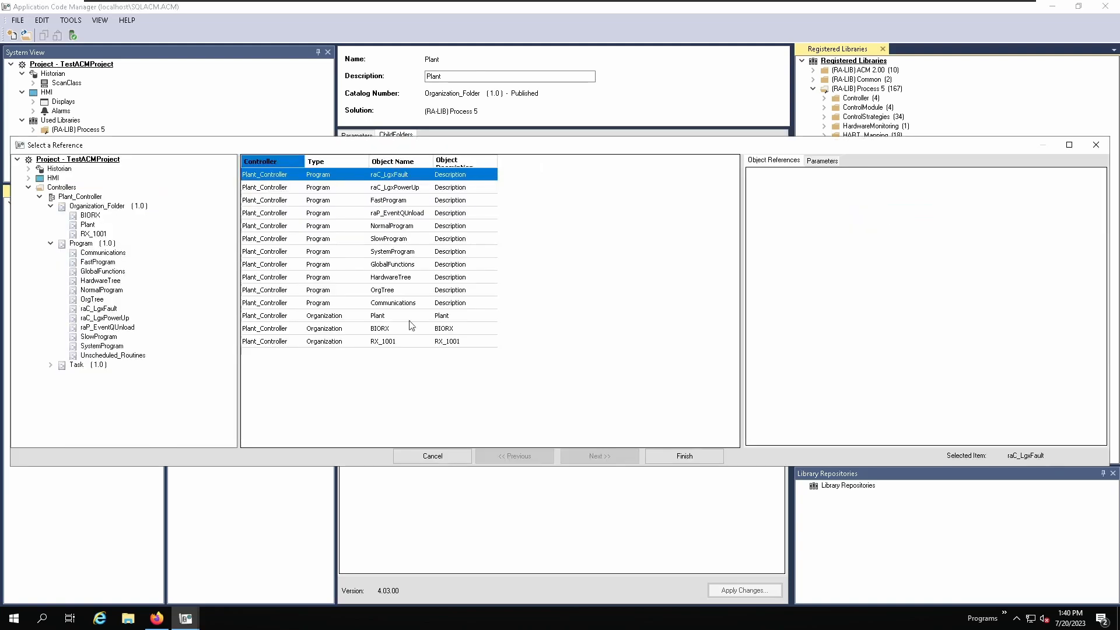
{"action": "left_click", "coordinate": [91, 216]}
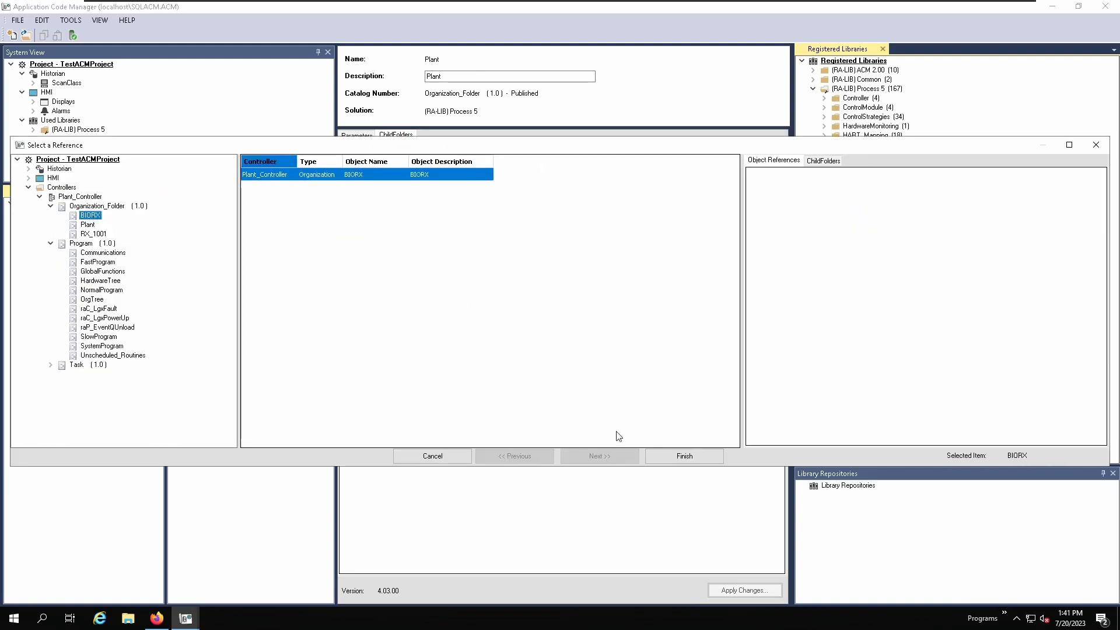
{"action": "left_click", "coordinate": [683, 457]}
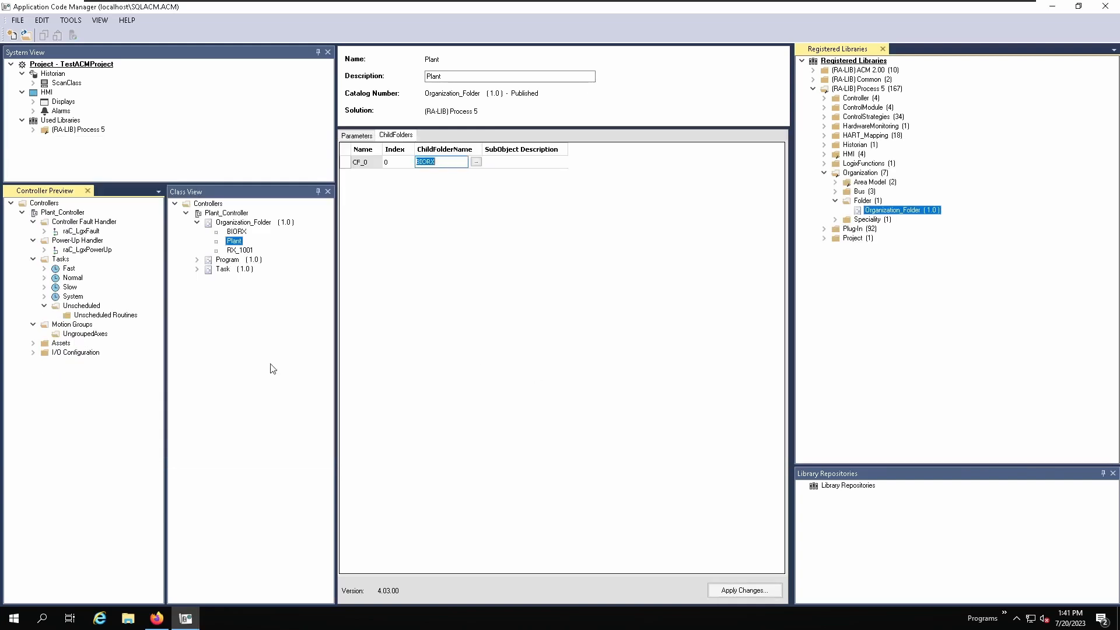
{"action": "left_click", "coordinate": [240, 357]}
{"action": "left_click", "coordinate": [236, 231]}
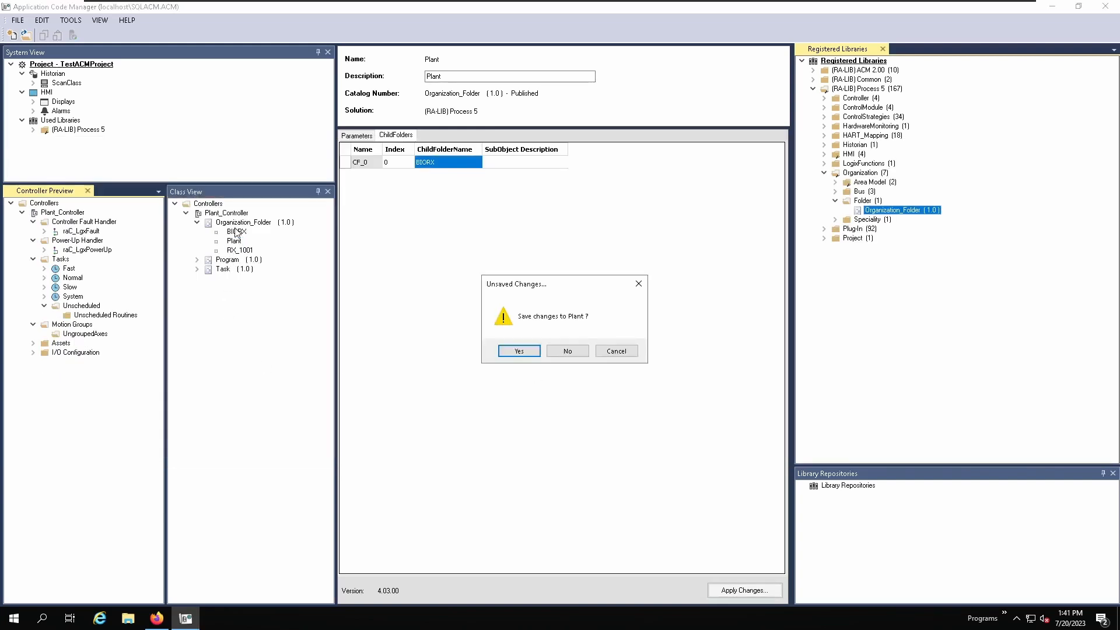
{"action": "left_click", "coordinate": [519, 351]}
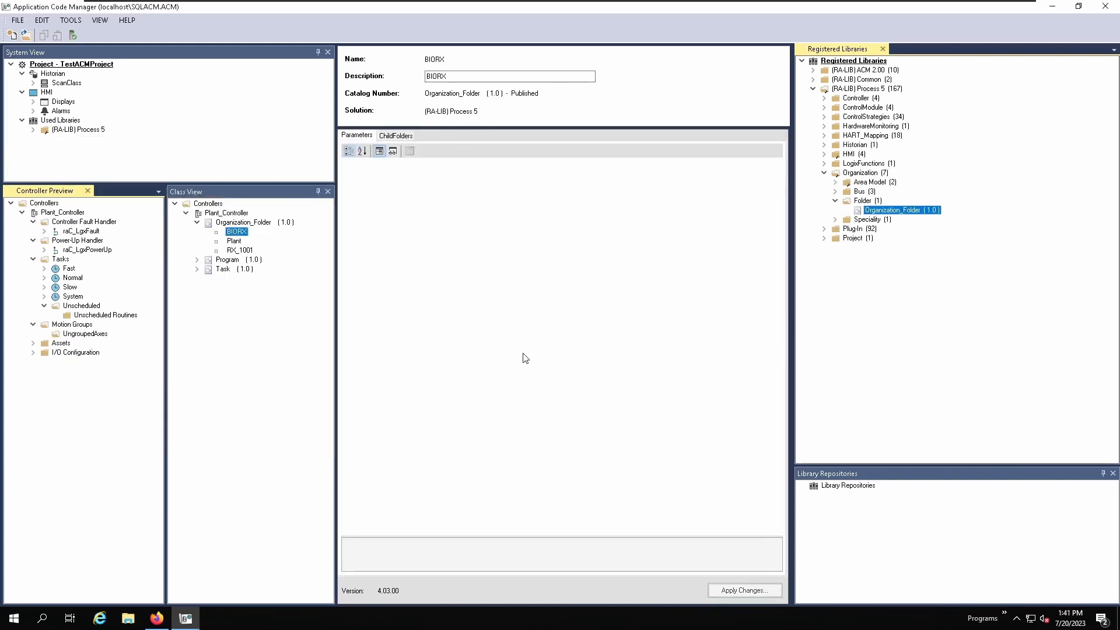
Add a child folder entry to the BIORX organization folder that references RX_1001, and apply the changes
{"action": "left_click", "coordinate": [390, 136]}
{"action": "right_click", "coordinate": [362, 172]}
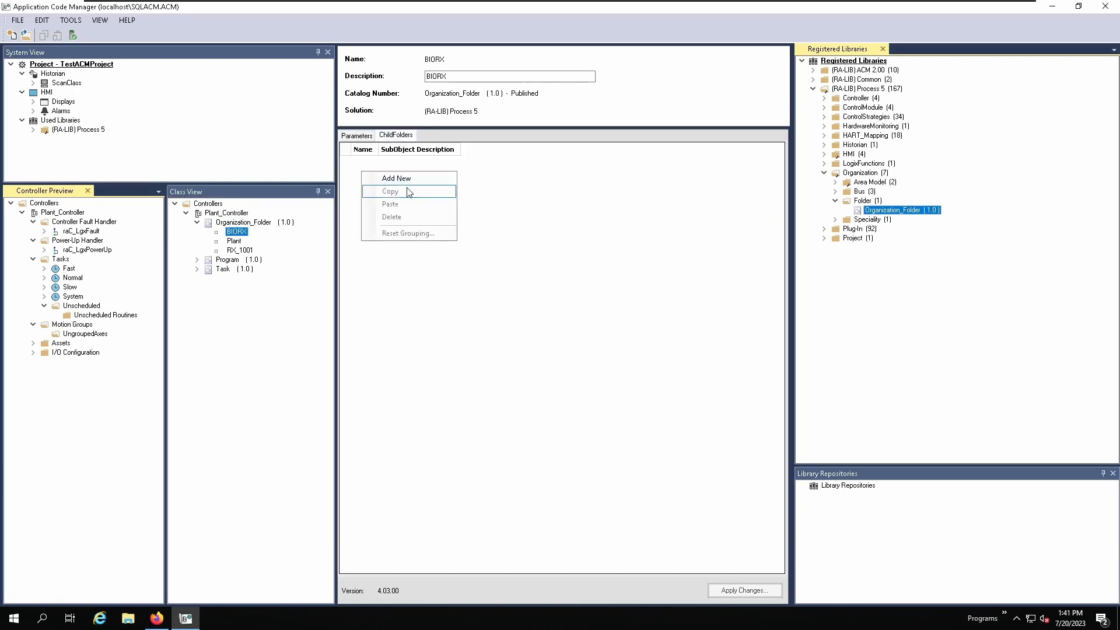
{"action": "left_click", "coordinate": [407, 181]}
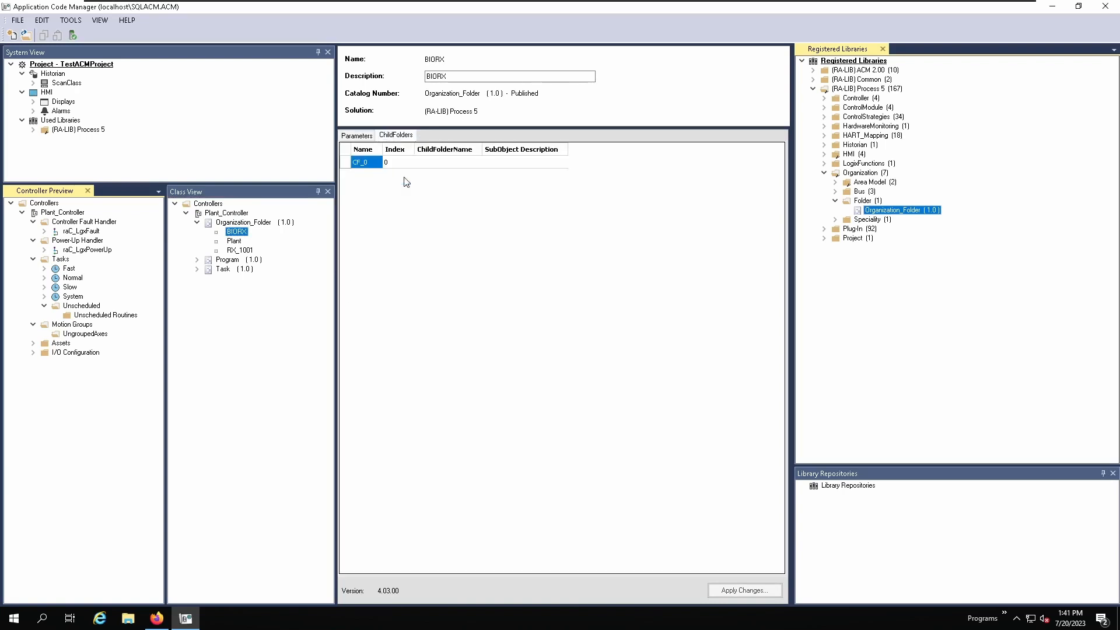
{"action": "left_click", "coordinate": [476, 165]}
{"action": "left_click", "coordinate": [476, 163]}
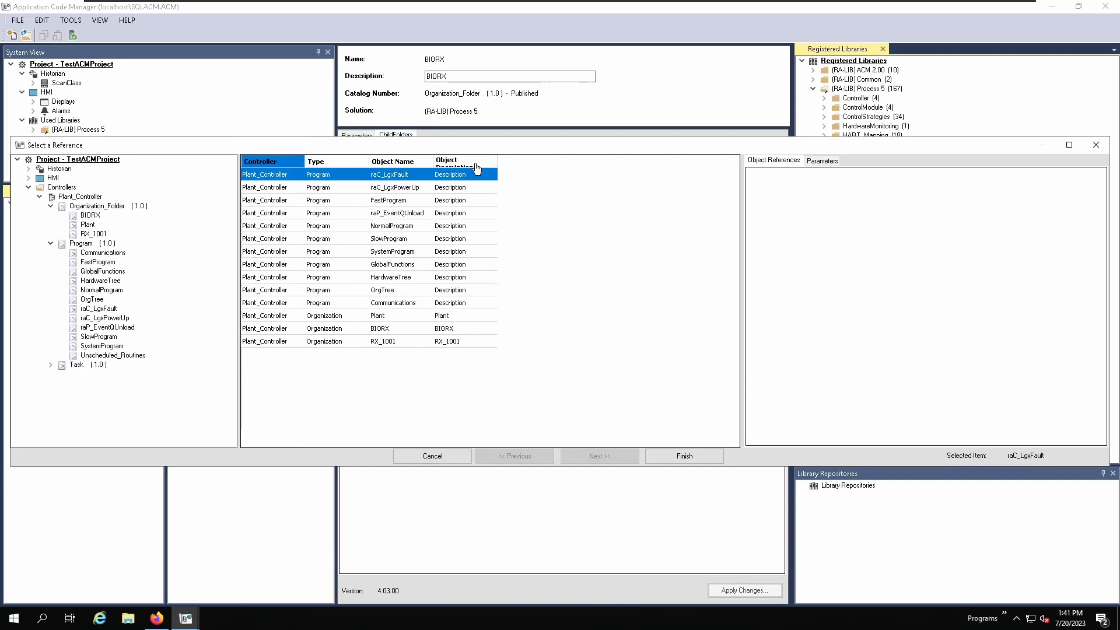
{"action": "left_click", "coordinate": [94, 234]}
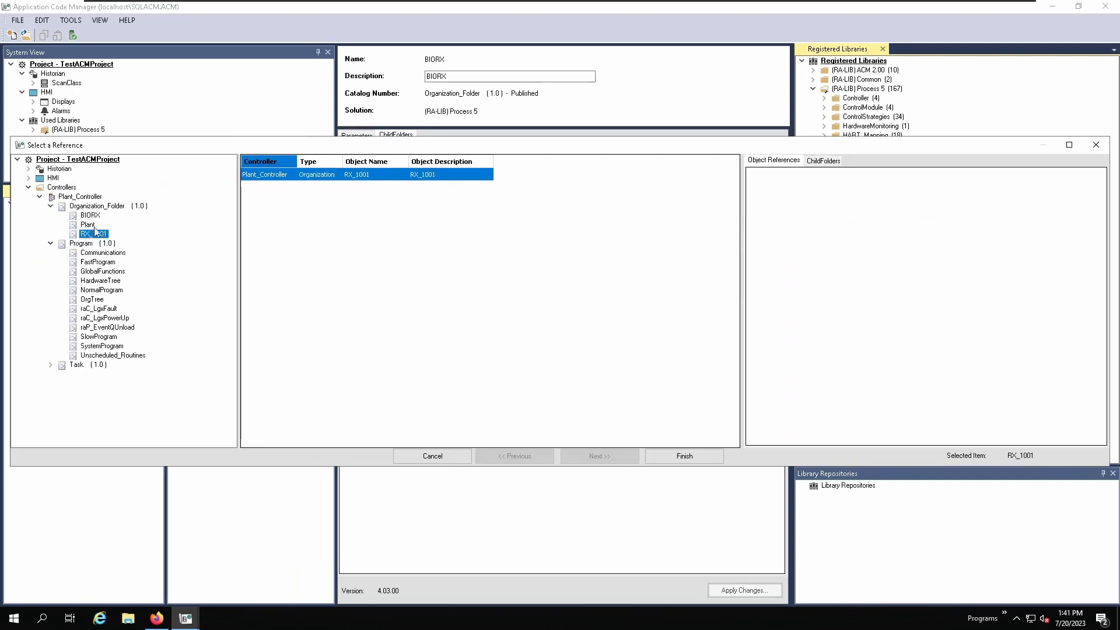
{"action": "left_click", "coordinate": [680, 459]}
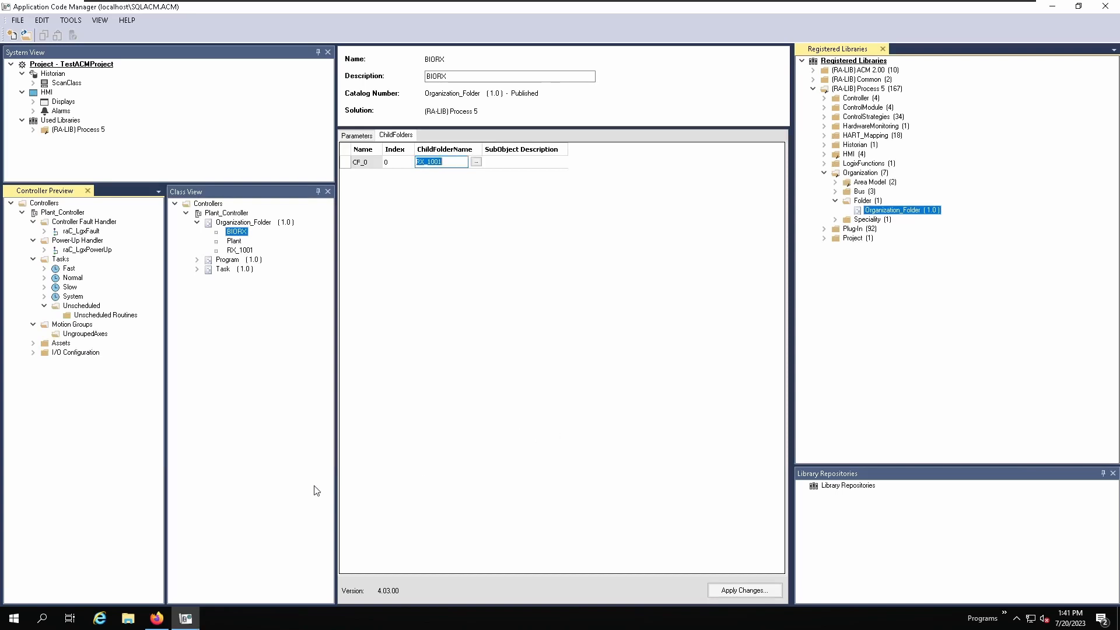
{"action": "left_click", "coordinate": [316, 491]}
{"action": "left_click", "coordinate": [759, 591]}
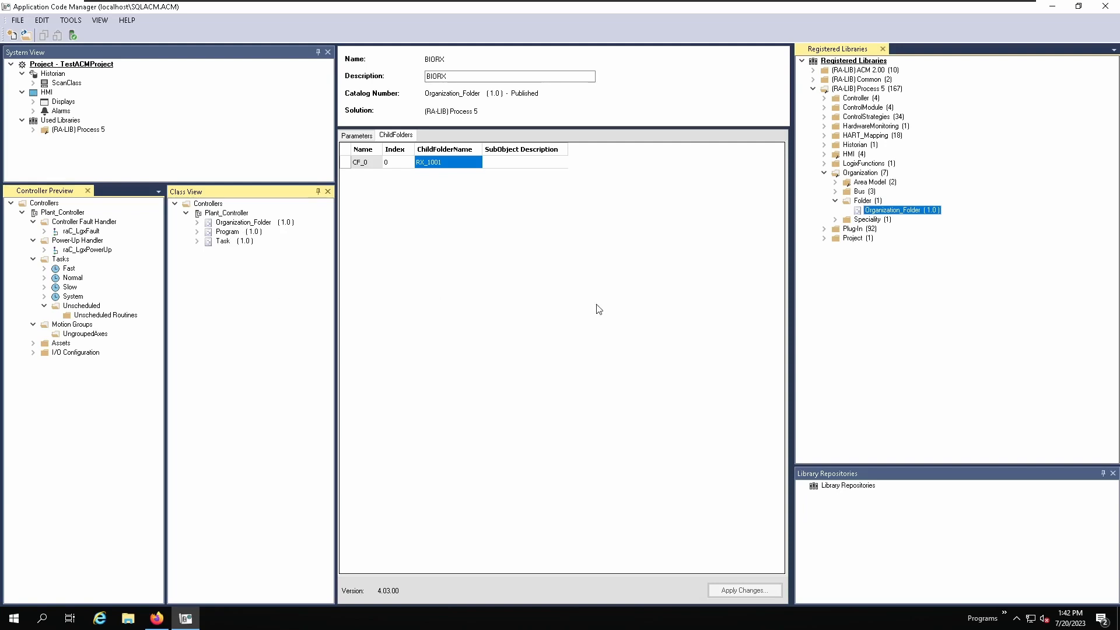
Add the PVLV (2.0) object from the Process 5 ControlStrategies Device Control library to Plant_Controller
{"action": "left_click", "coordinate": [824, 173]}
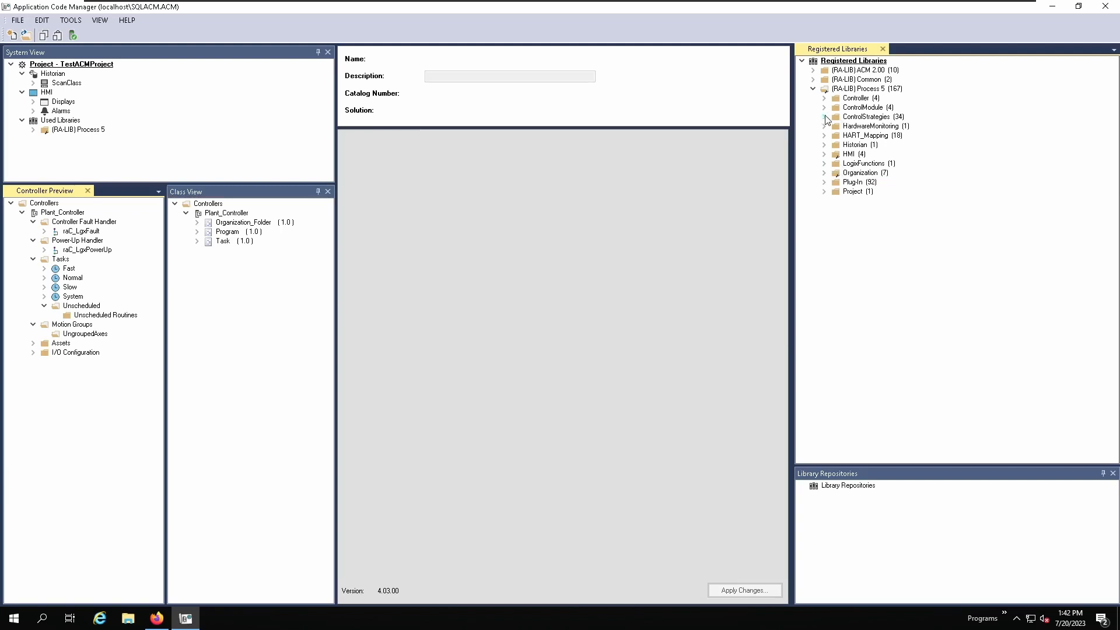
{"action": "left_click", "coordinate": [824, 116]}
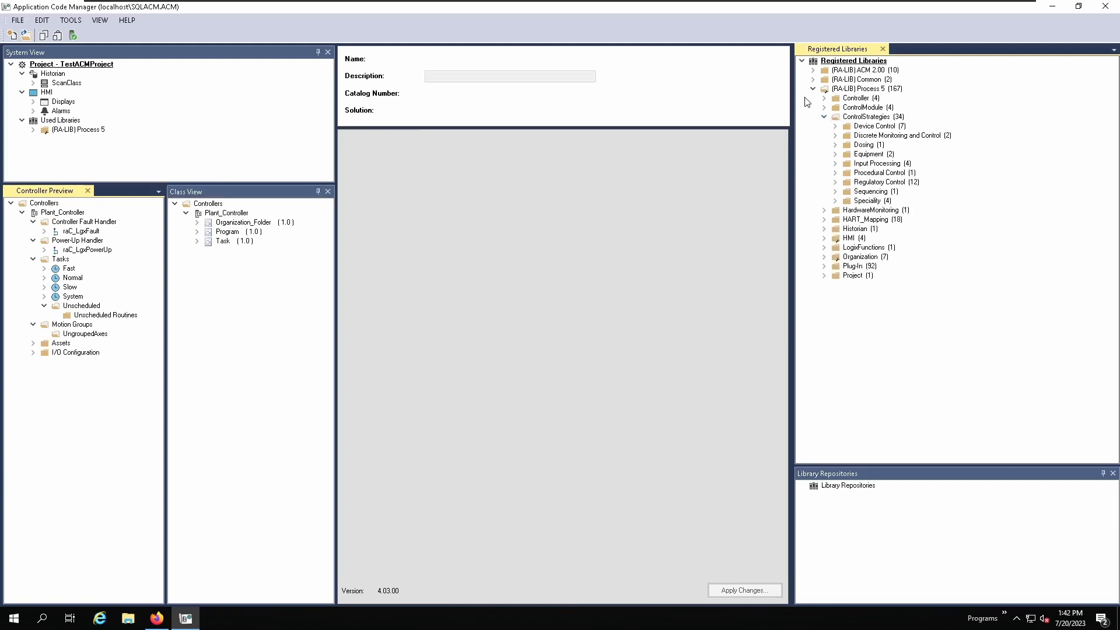
{"action": "left_click", "coordinate": [836, 126]}
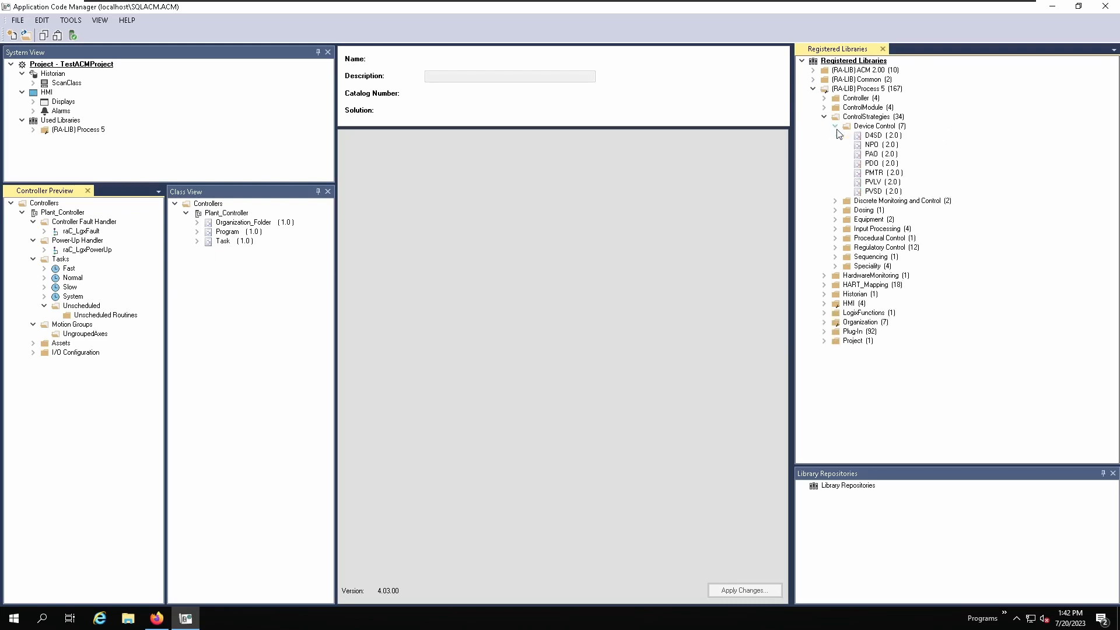
{"action": "left_click", "coordinate": [877, 184]}
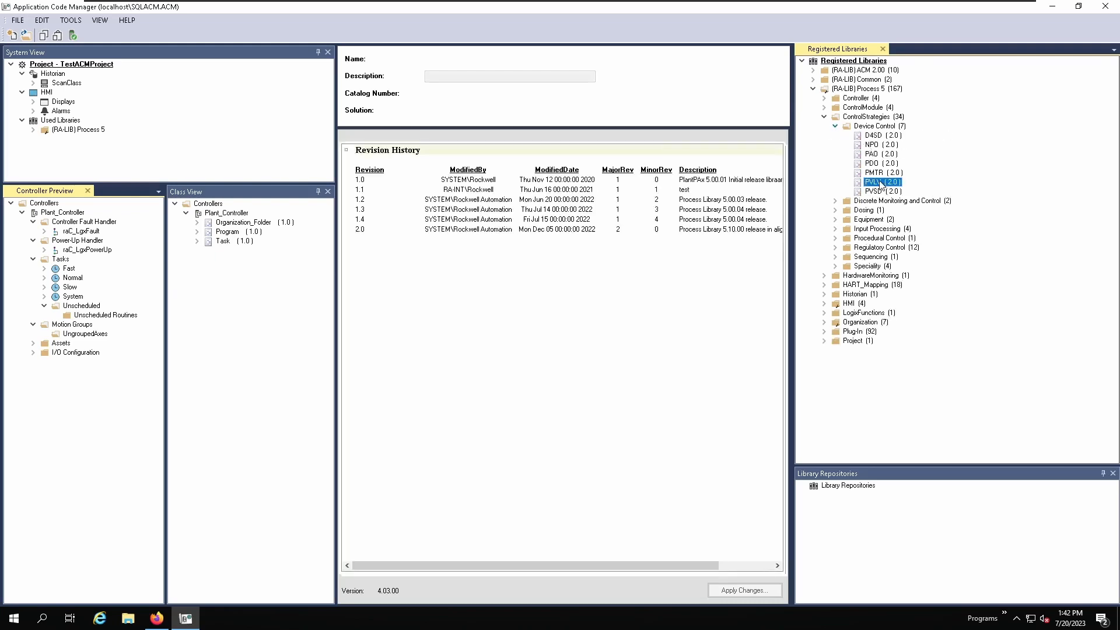
{"action": "left_click_drag", "start_coordinate": [877, 184], "coordinate": [225, 214]}
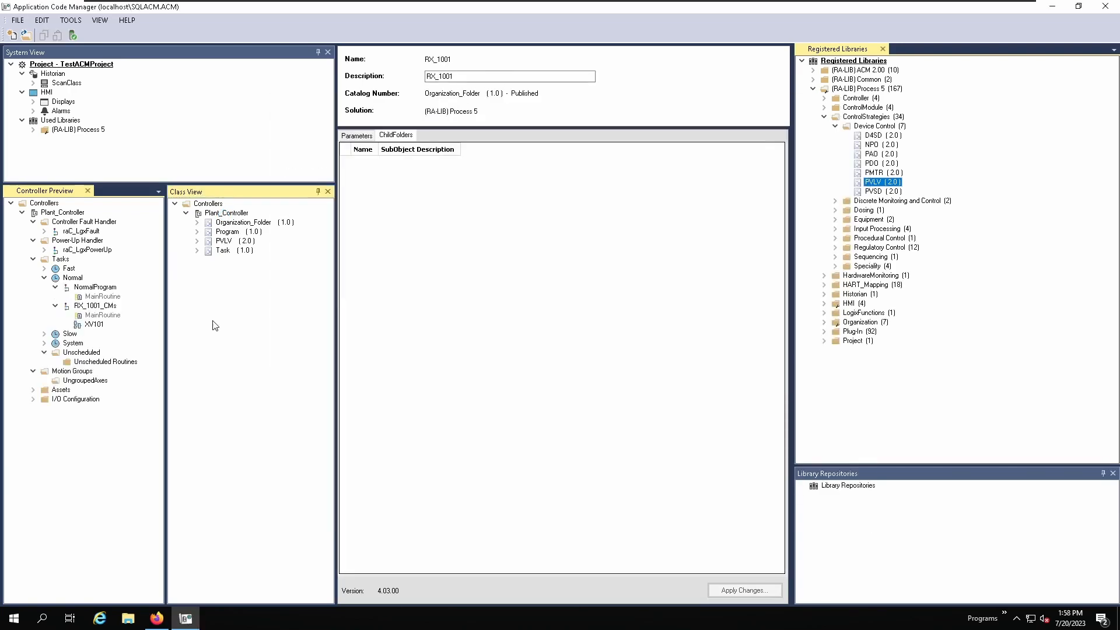
Add a child folder entry to the RX_1001 organization folder that references the RX_1001_CMs program
{"action": "left_click", "coordinate": [198, 231]}
{"action": "left_click", "coordinate": [197, 232]}
{"action": "left_click", "coordinate": [197, 222]}
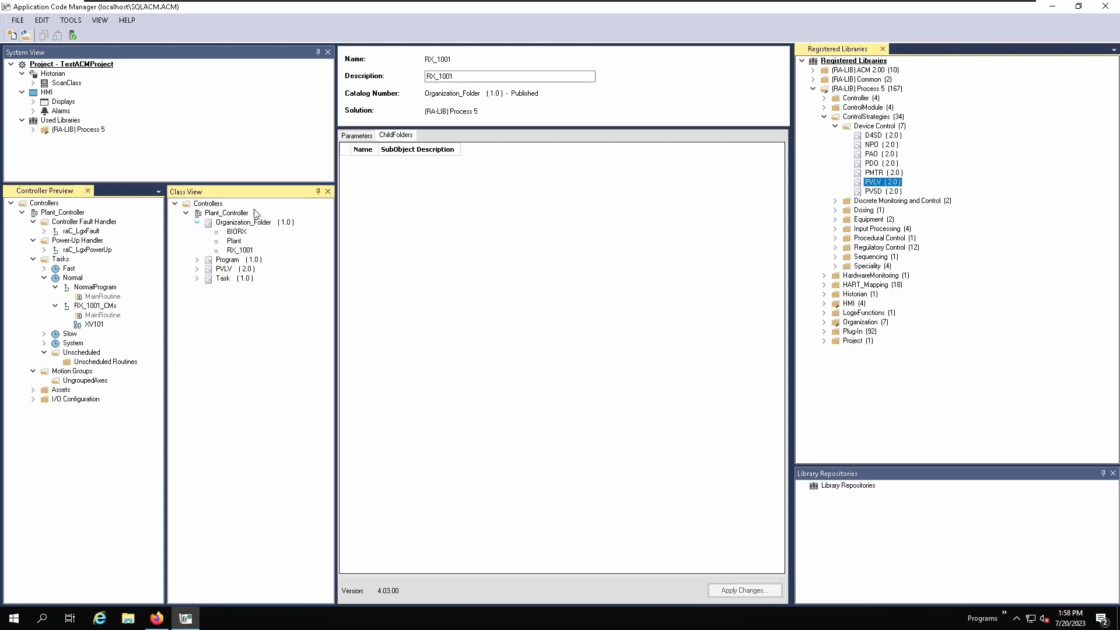
{"action": "left_click", "coordinate": [235, 251]}
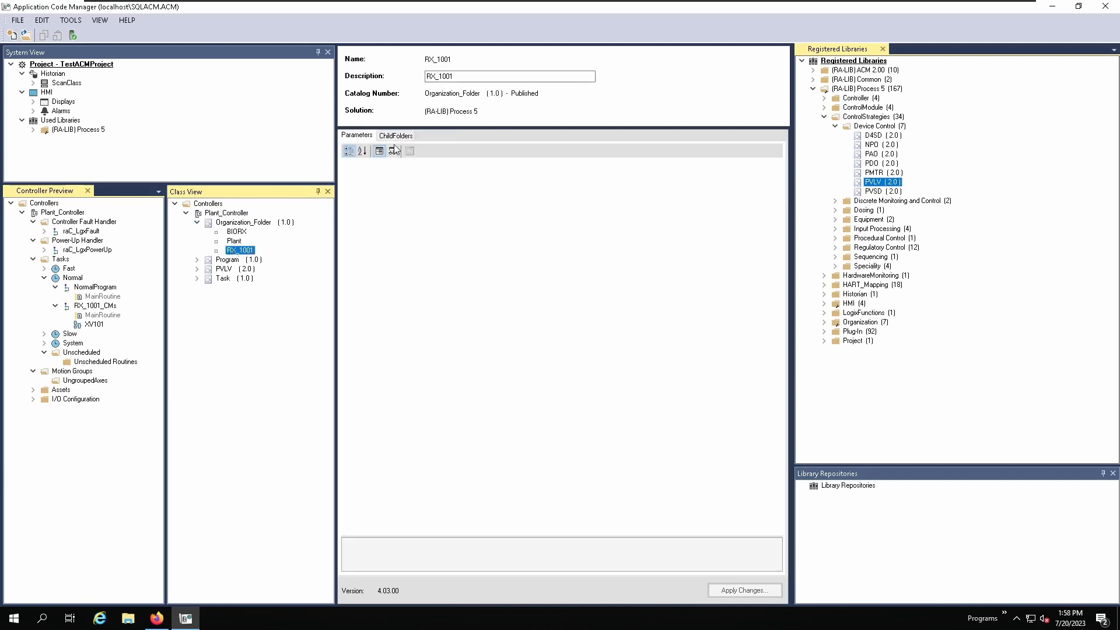
{"action": "right_click", "coordinate": [360, 171]}
{"action": "left_click", "coordinate": [381, 174]}
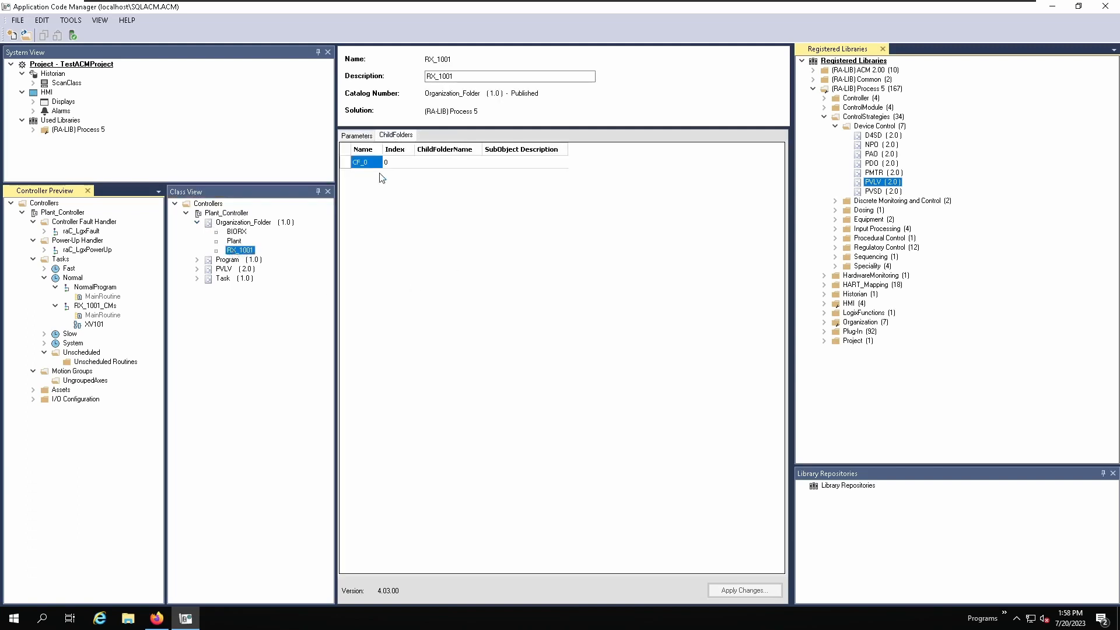
{"action": "left_click", "coordinate": [467, 162]}
{"action": "left_click", "coordinate": [476, 161]}
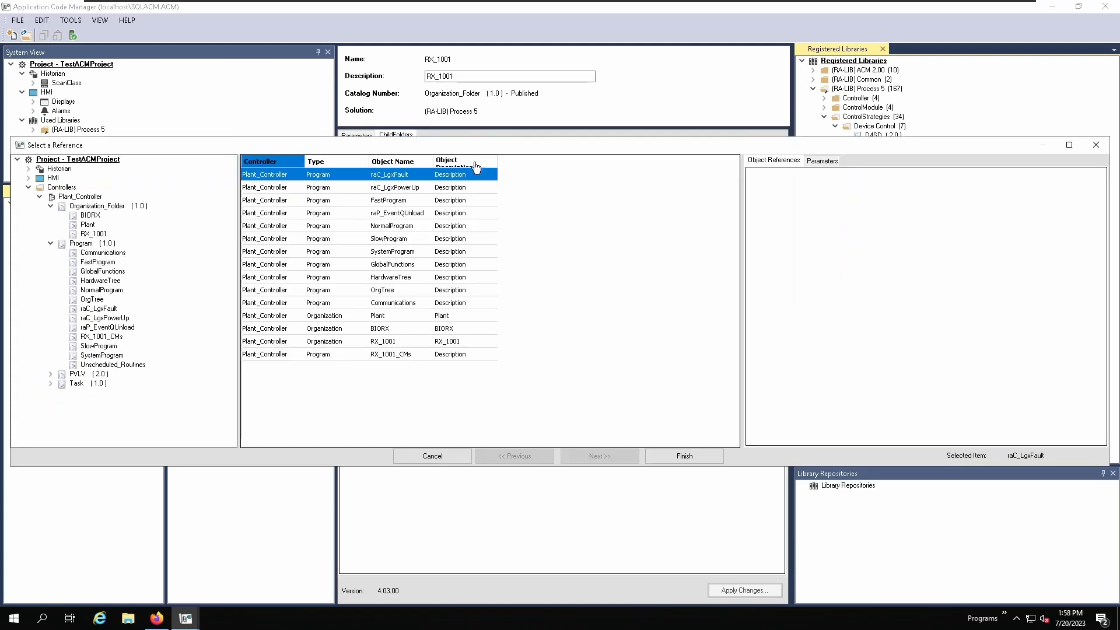
{"action": "left_click", "coordinate": [93, 337]}
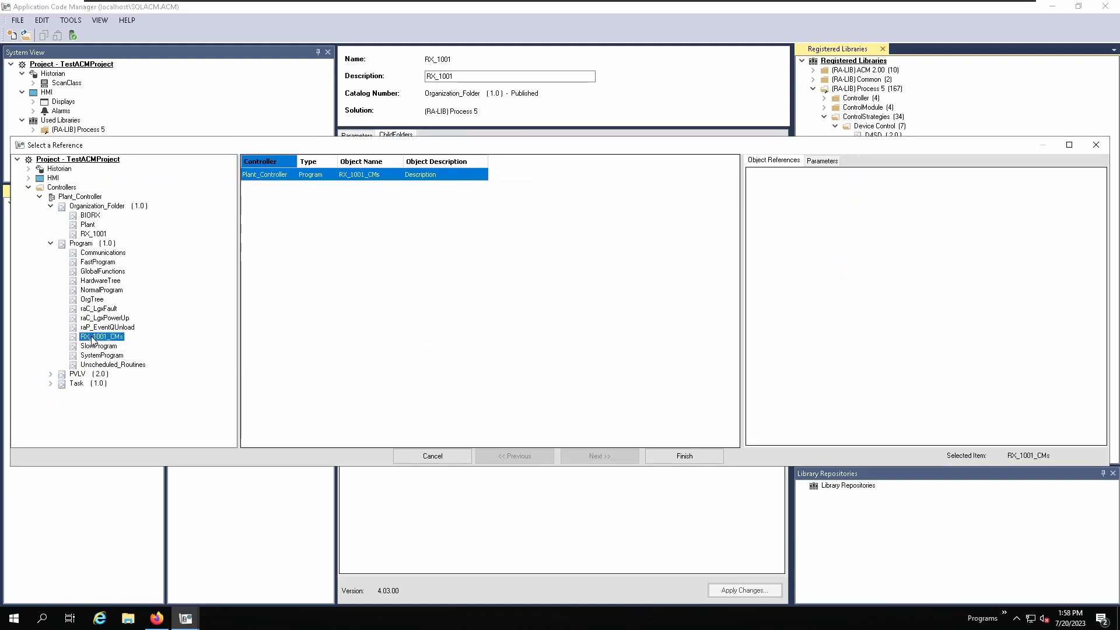
{"action": "left_click", "coordinate": [685, 456]}
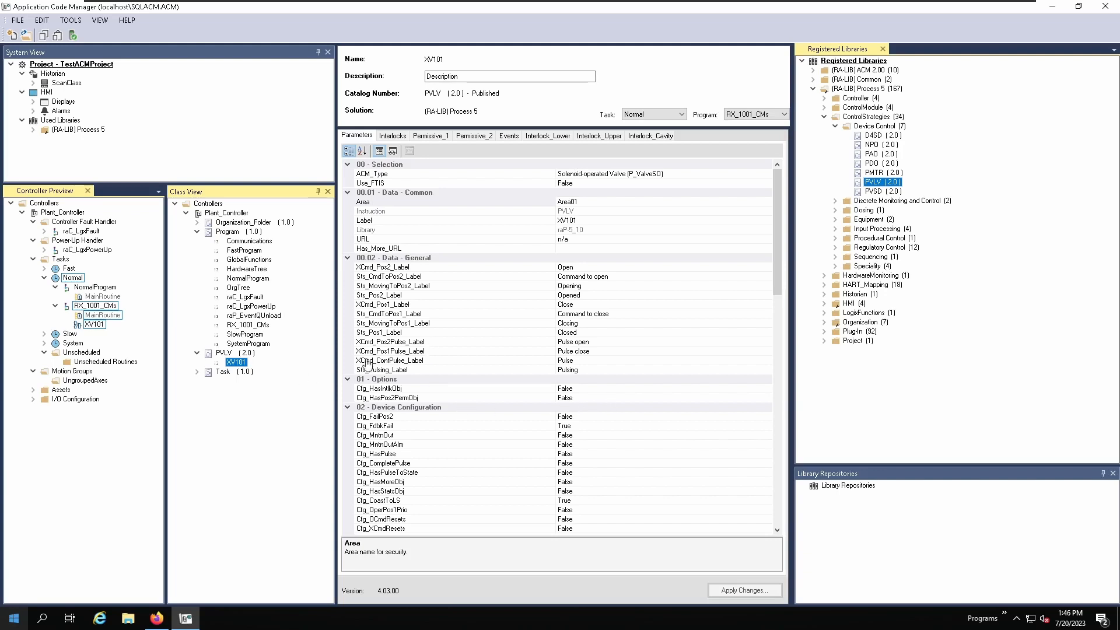
Set the AssocDisplay parameter of the XV101 valve to the RX_1001 display of FTViewSE_Server
{"action": "scroll", "coordinate": [432, 351], "scroll_direction": "down", "scroll_amount": 1}
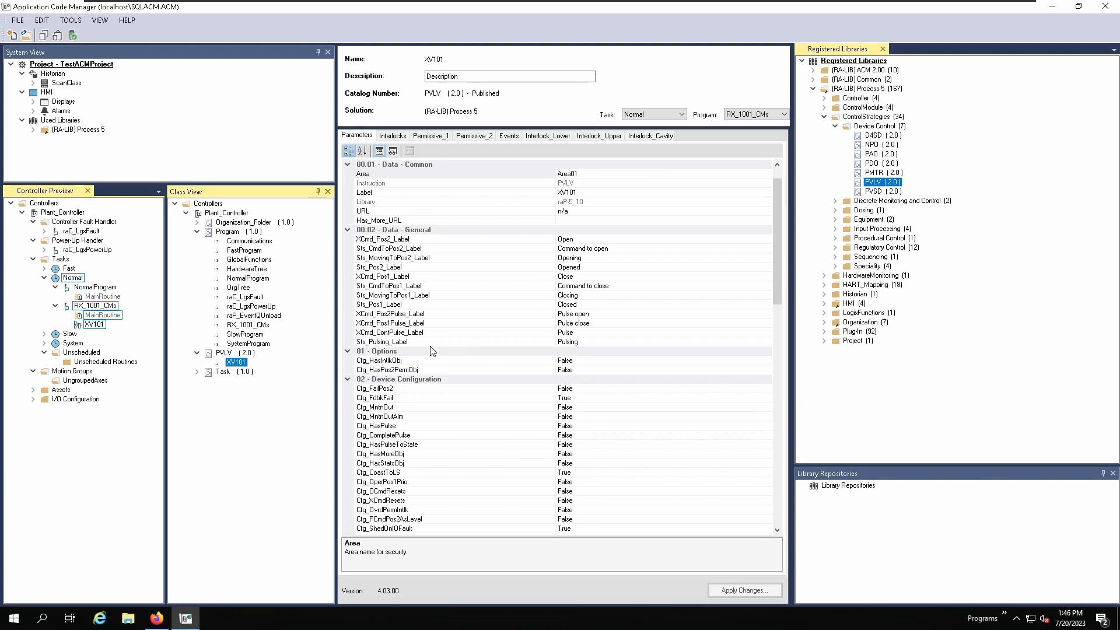
{"action": "scroll", "coordinate": [433, 351], "scroll_direction": "down", "scroll_amount": 16}
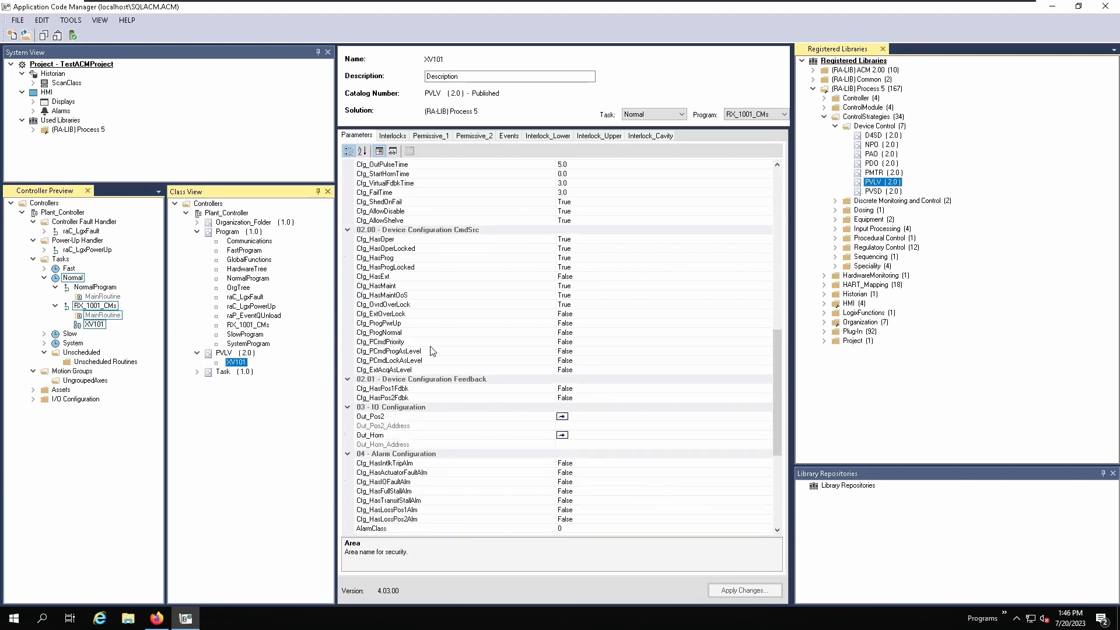
{"action": "scroll", "coordinate": [433, 351], "scroll_direction": "down", "scroll_amount": 7}
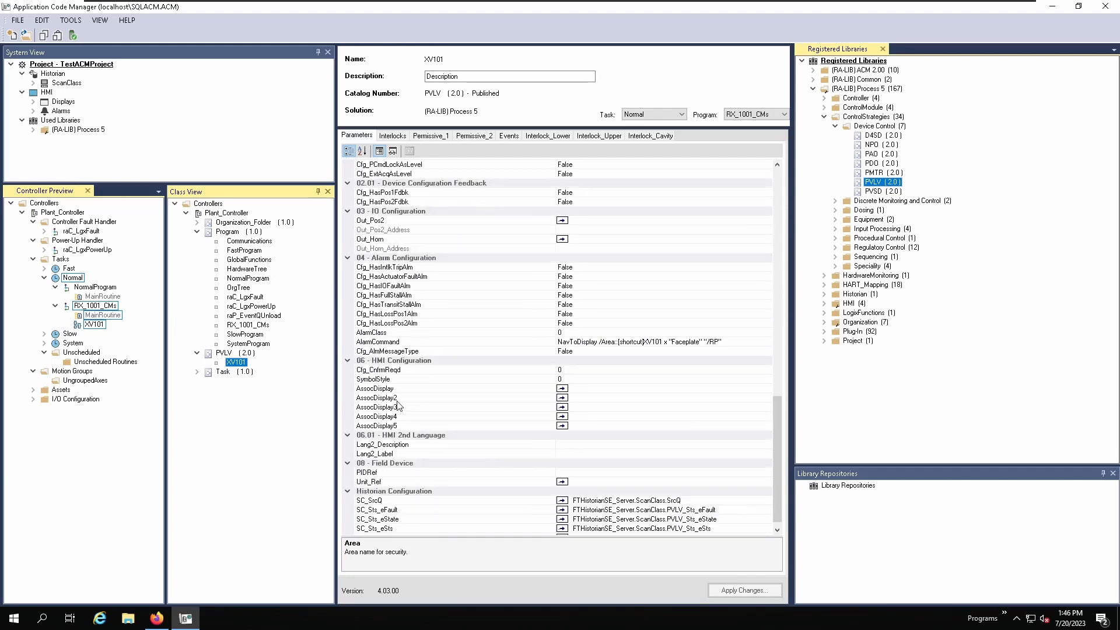
{"action": "left_click", "coordinate": [608, 388]}
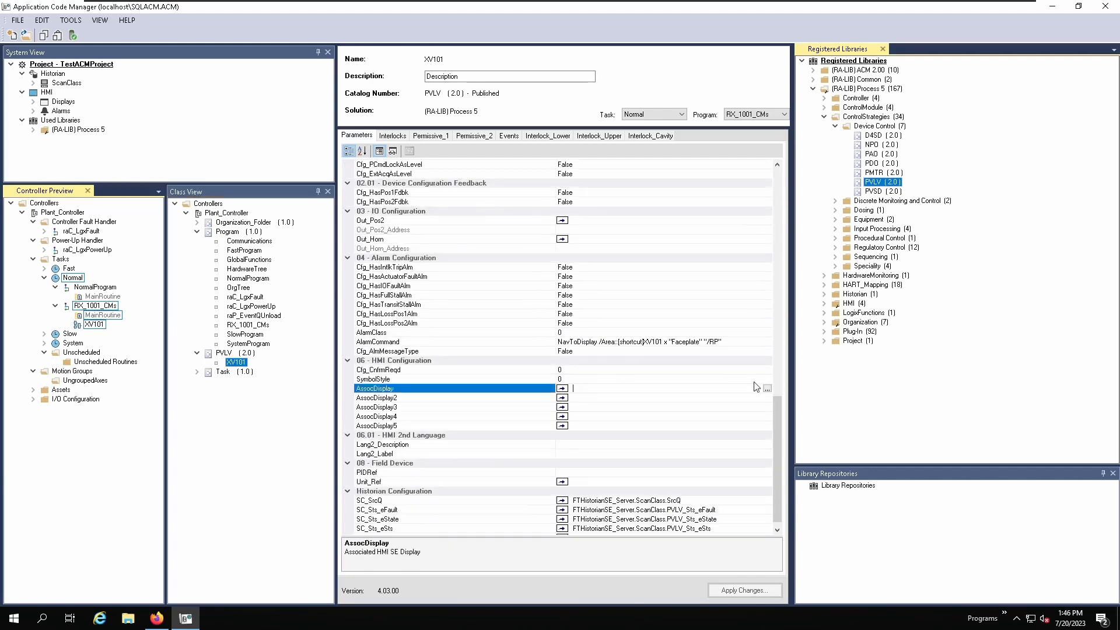
{"action": "left_click", "coordinate": [768, 388]}
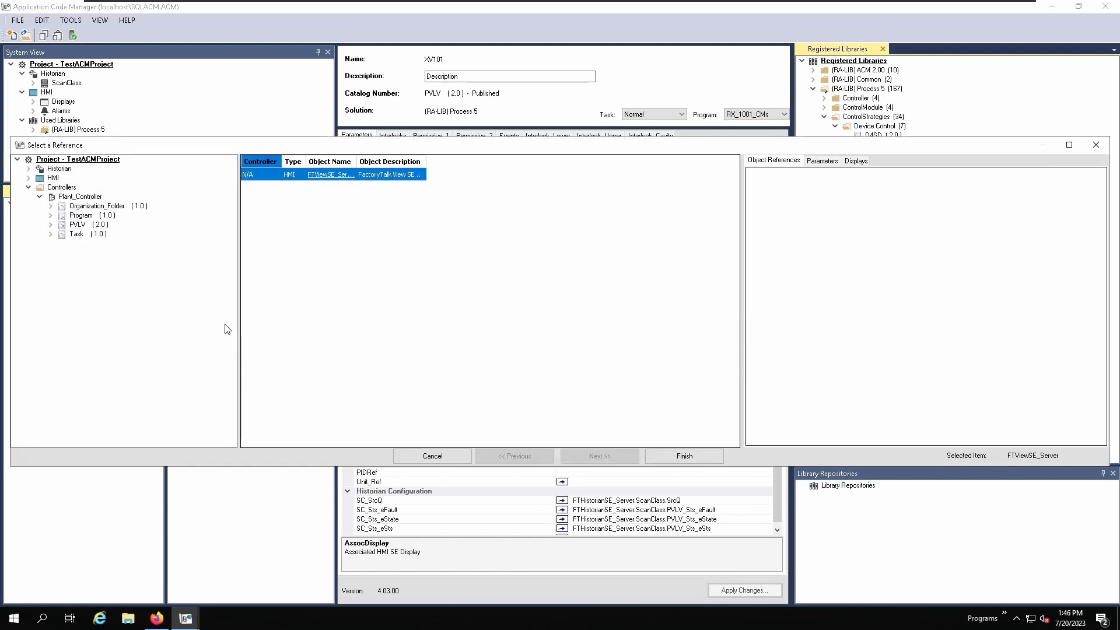
{"action": "left_click", "coordinate": [867, 163]}
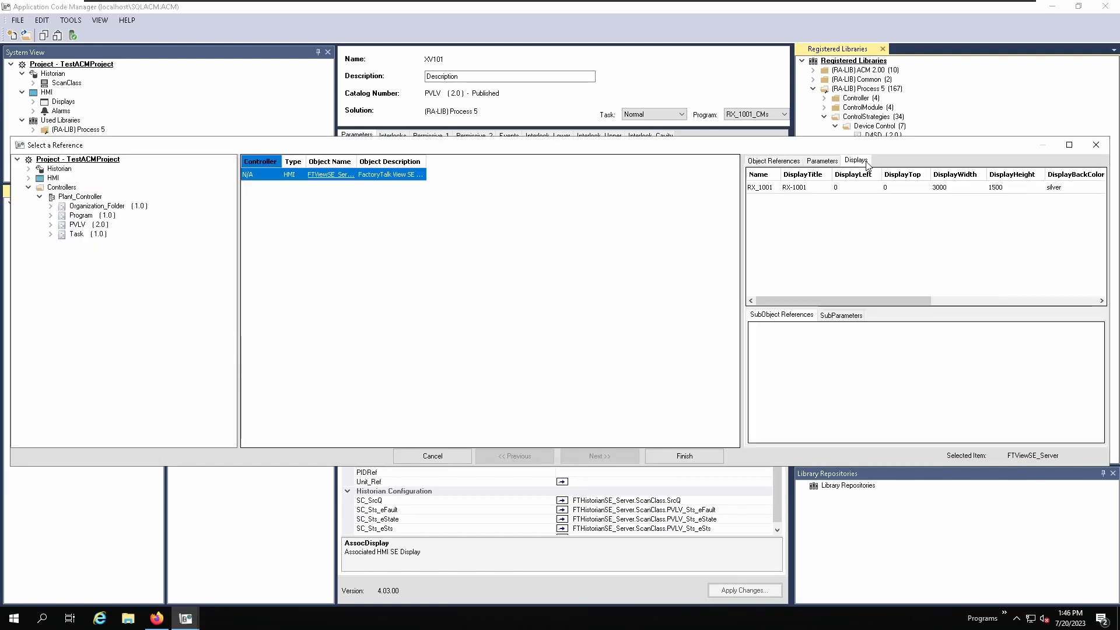
{"action": "left_click", "coordinate": [783, 187]}
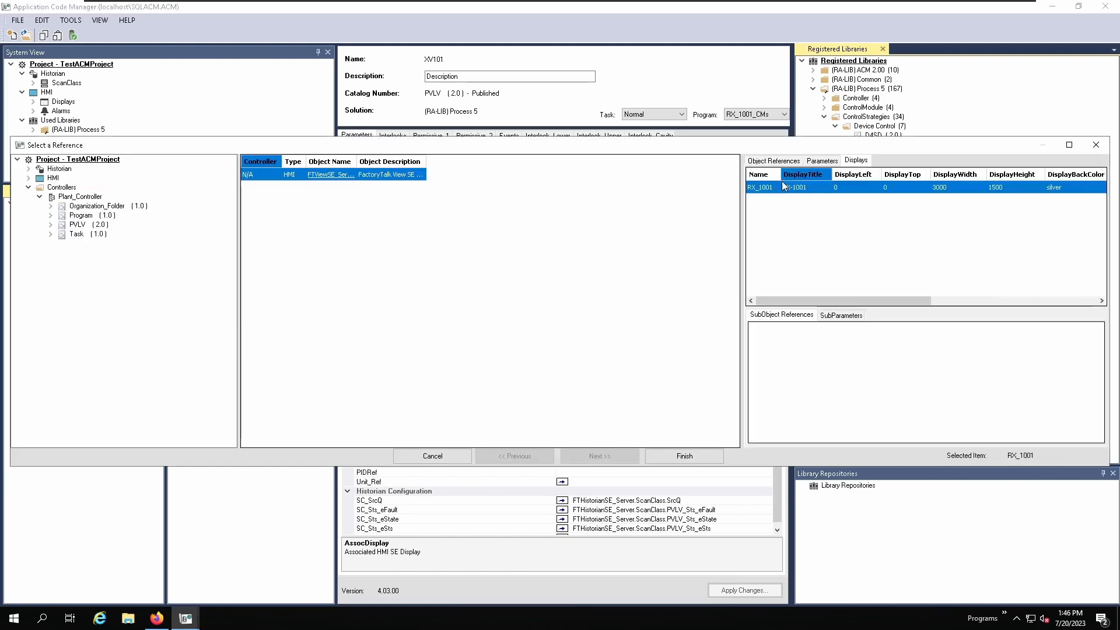
{"action": "left_click", "coordinate": [677, 456]}
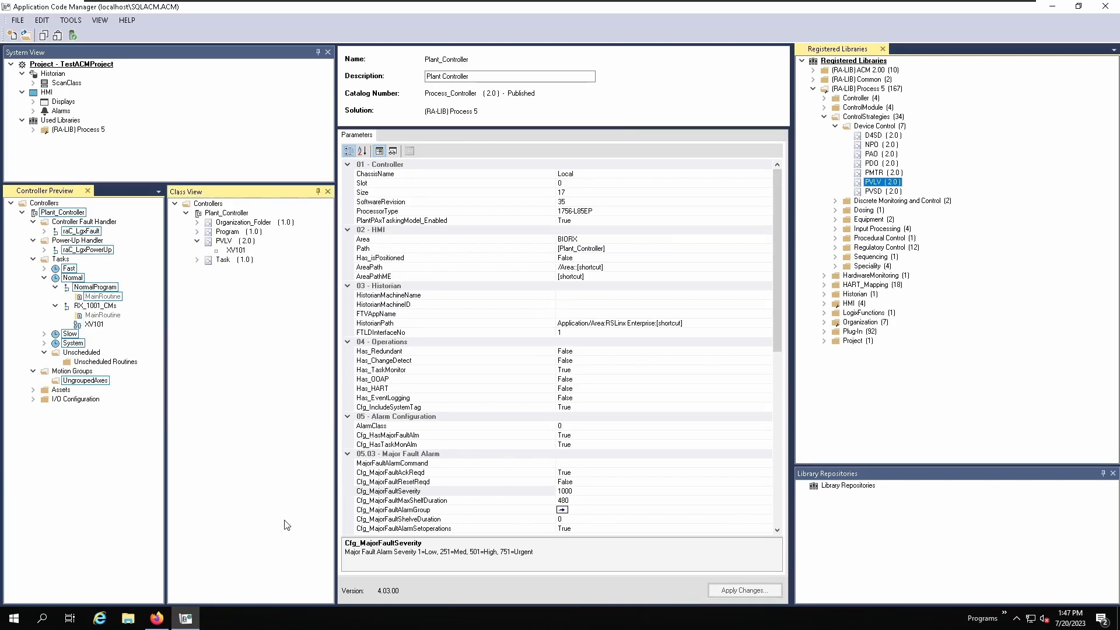
Generate the Plant_Controller code with ACD creation enabled and the Desktop as save path, then close the generation dialog
{"action": "right_click", "coordinate": [228, 214]}
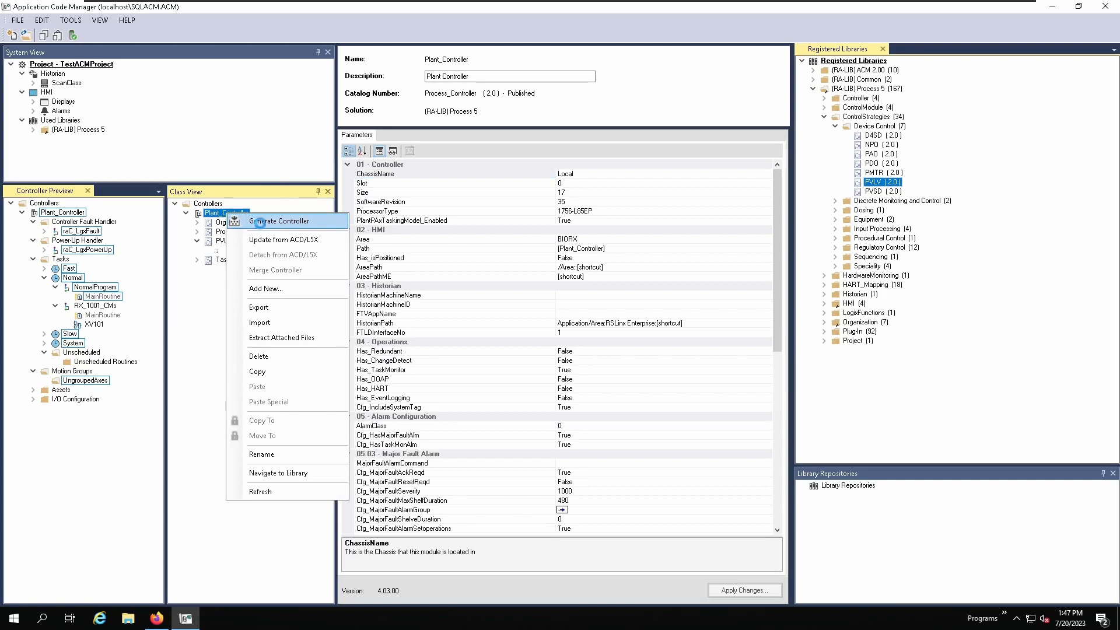
{"action": "left_click", "coordinate": [262, 227]}
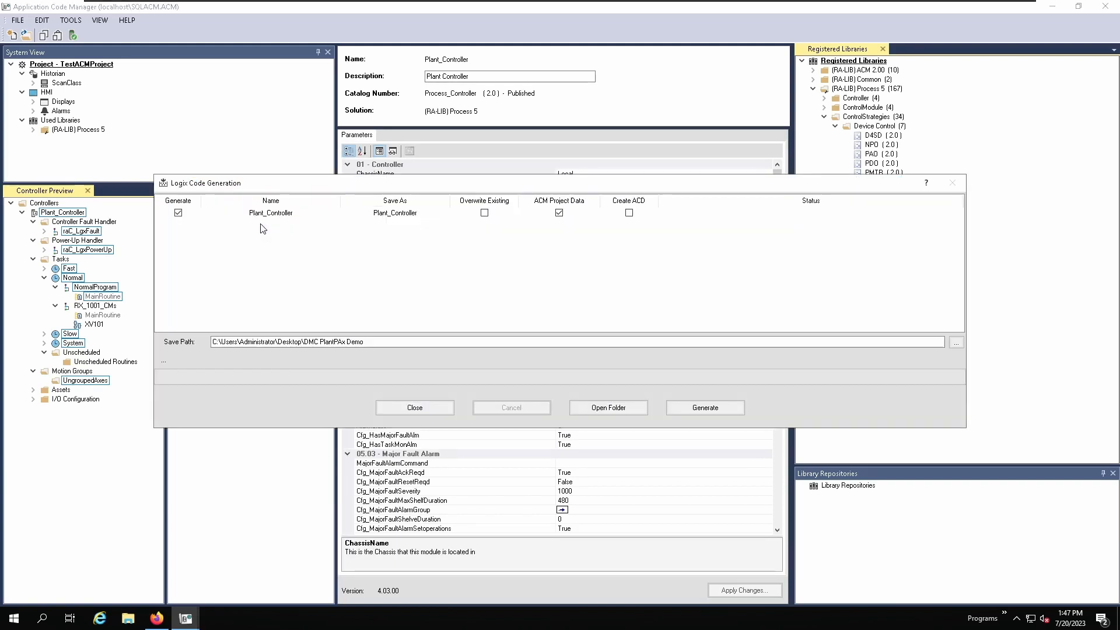
{"action": "left_click", "coordinate": [629, 213]}
{"action": "left_click", "coordinate": [956, 342]}
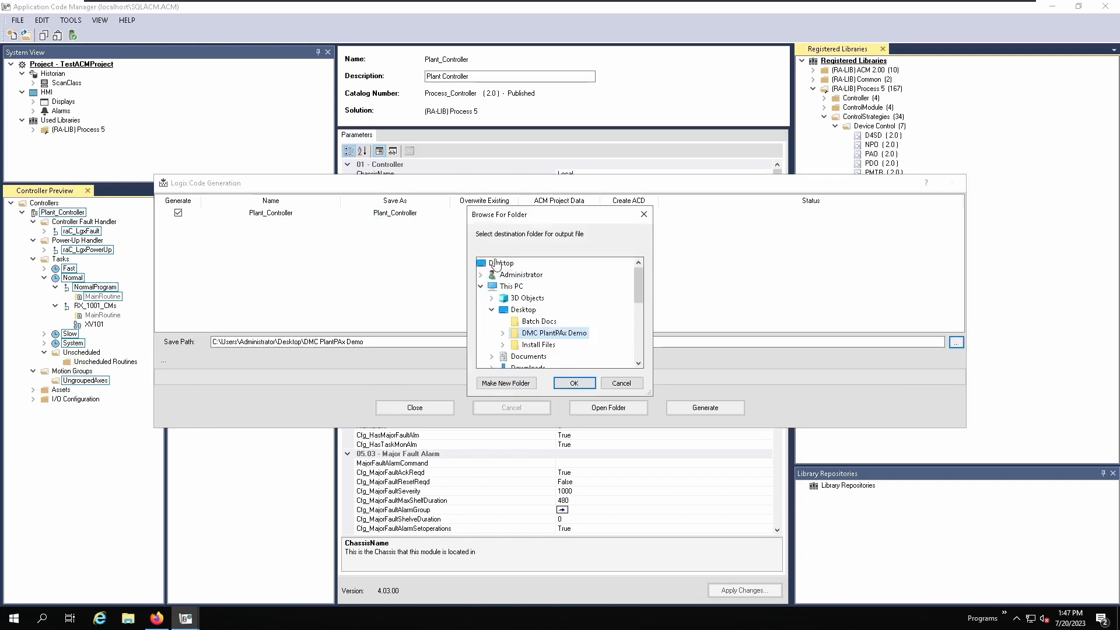
{"action": "left_click", "coordinate": [499, 263]}
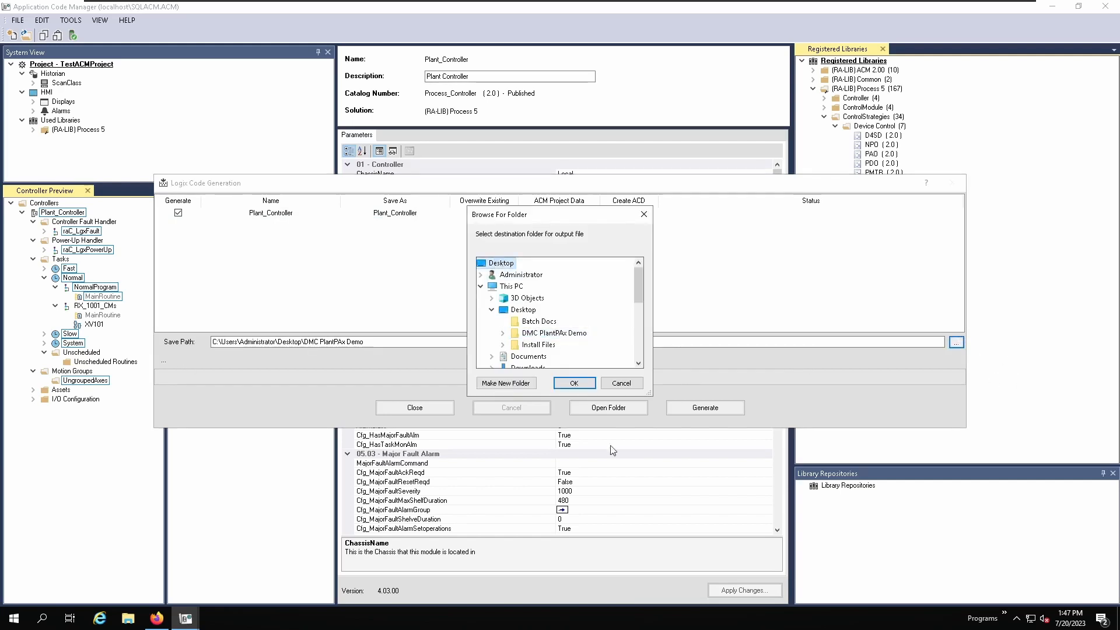
{"action": "left_click", "coordinate": [574, 384]}
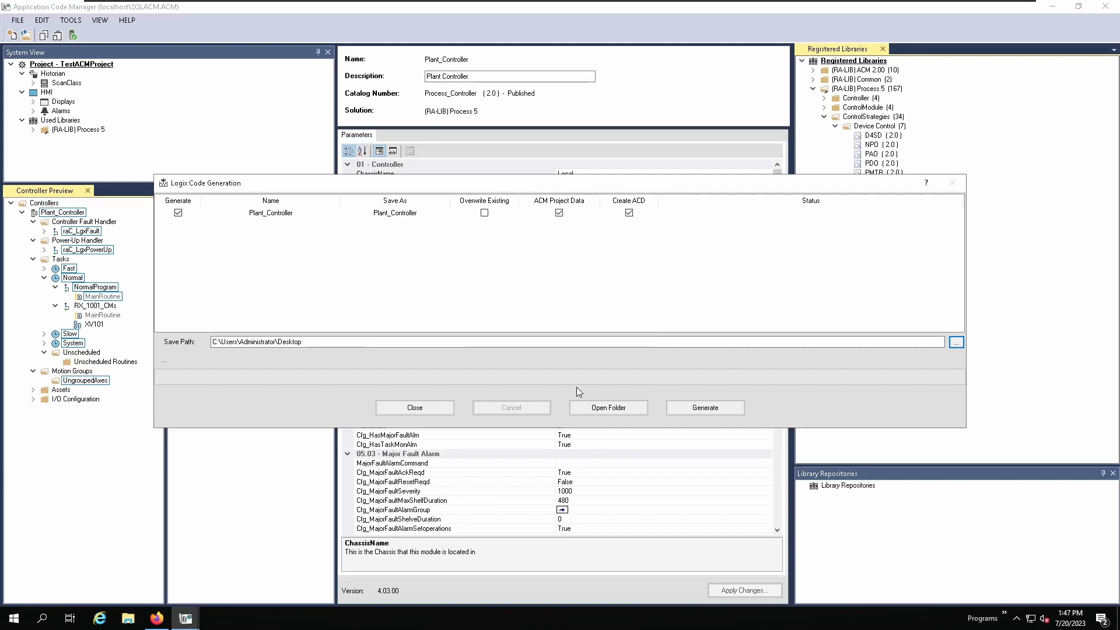
{"action": "left_click", "coordinate": [717, 410]}
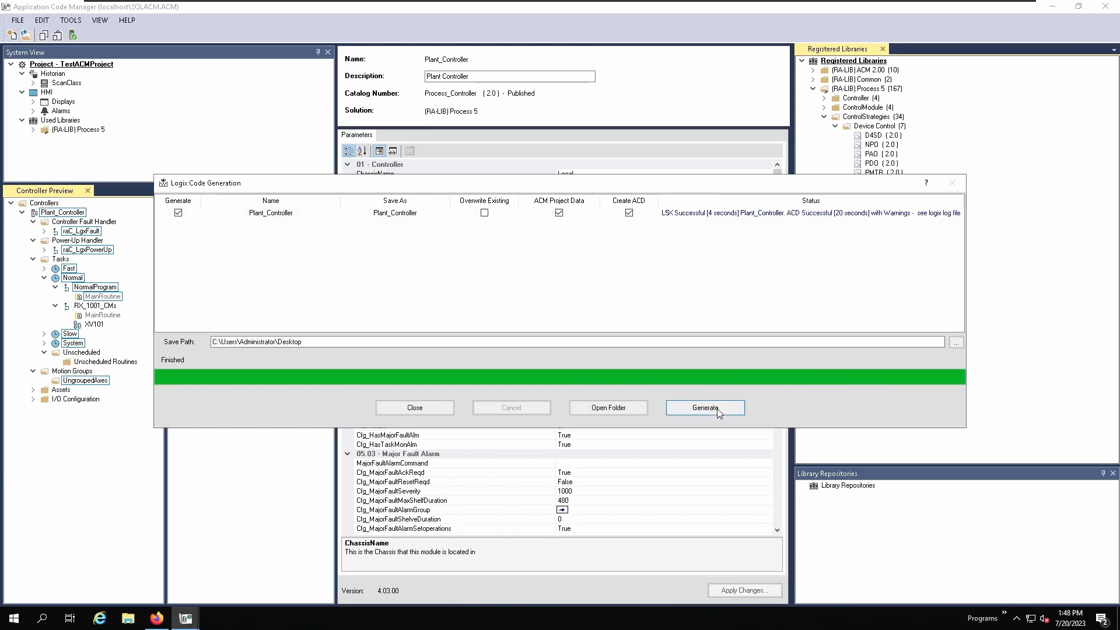
{"action": "left_click", "coordinate": [415, 408]}
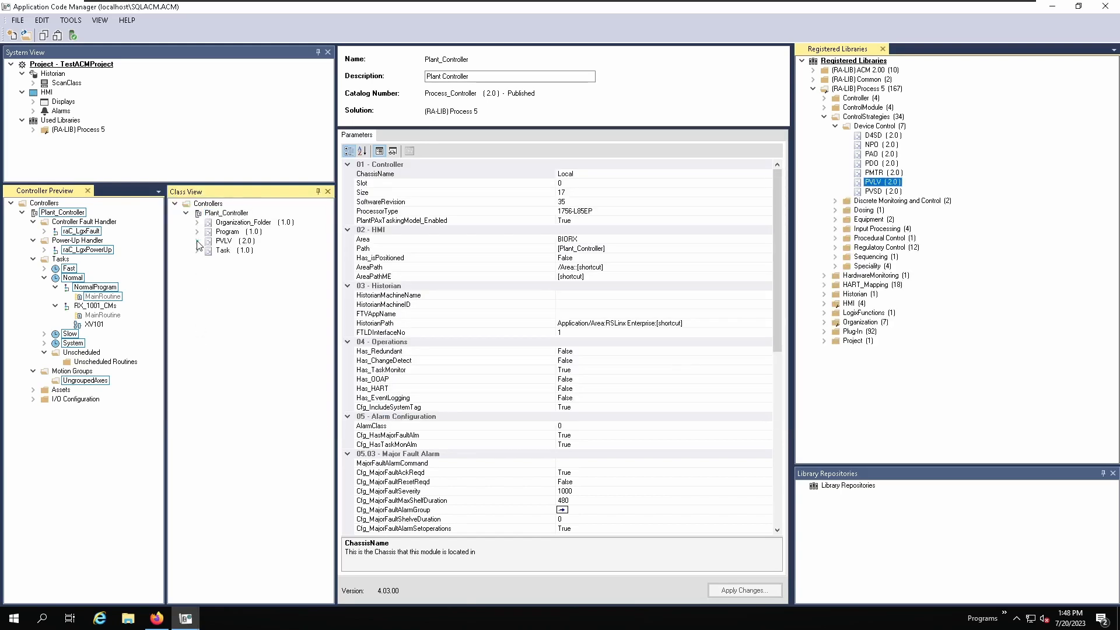
Open the generated Plant_Controller project from the Desktop folder in Logix Designer
{"action": "left_click", "coordinate": [122, 619]}
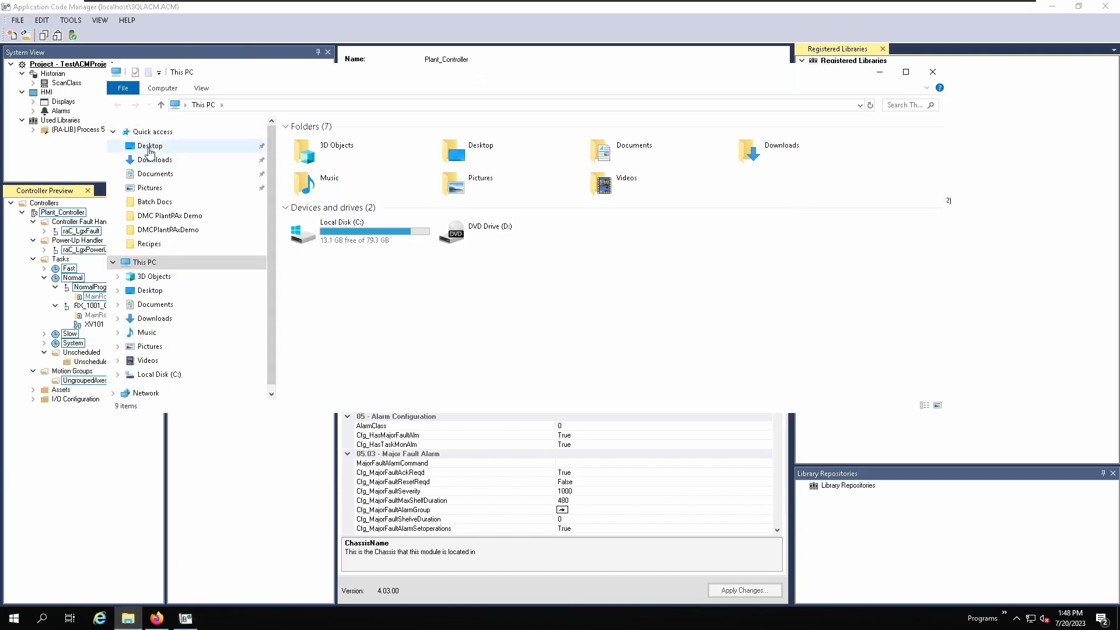
{"action": "left_click", "coordinate": [149, 151]}
{"action": "double_click", "coordinate": [346, 190]}
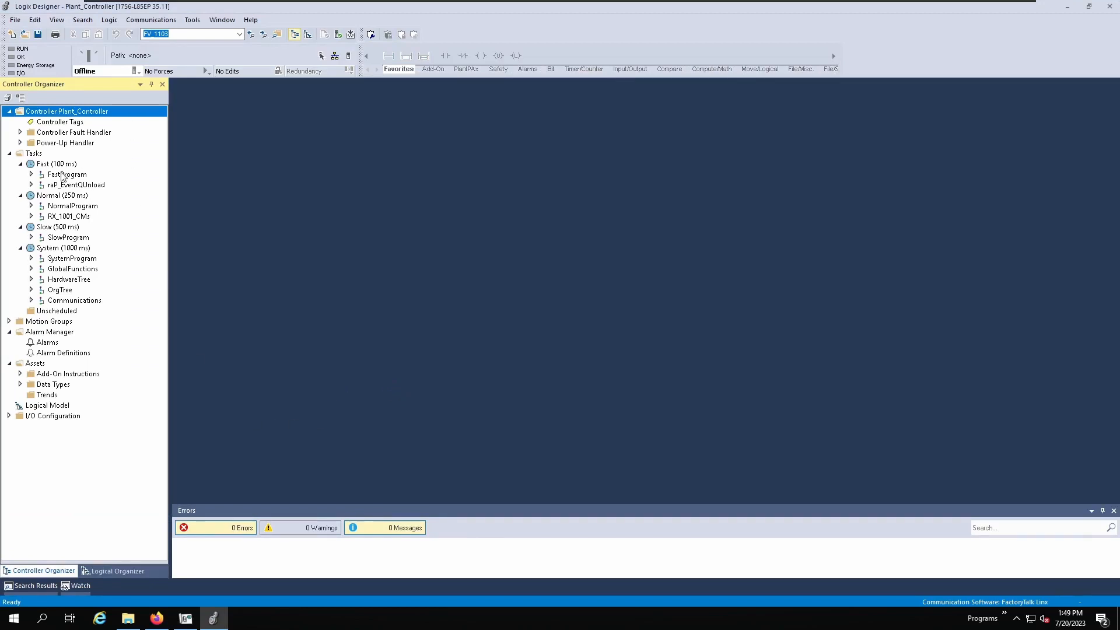
Collapse the Fast, Normal, Slow and System tasks in the controller organizer
{"action": "left_click", "coordinate": [20, 164]}
{"action": "left_click", "coordinate": [21, 174]}
{"action": "left_click", "coordinate": [21, 185]}
{"action": "left_click", "coordinate": [21, 196]}
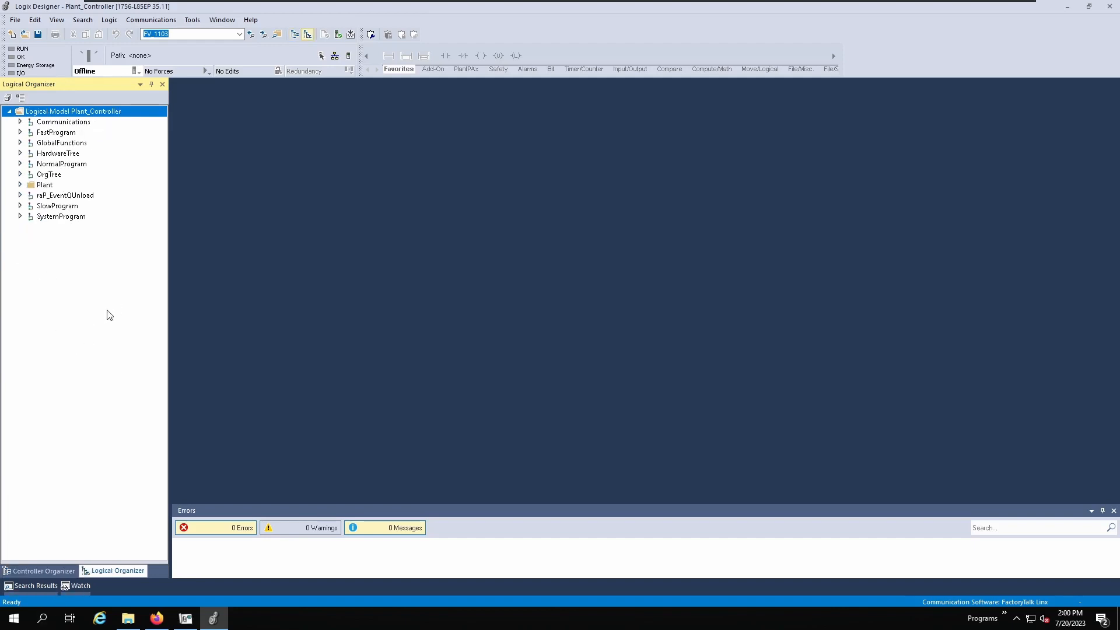
Expand Plant, BIORX, RX_1001 and RX_1001_CMs in the logical model and open the XV101 routine to examine its logic
{"action": "left_click", "coordinate": [20, 185]}
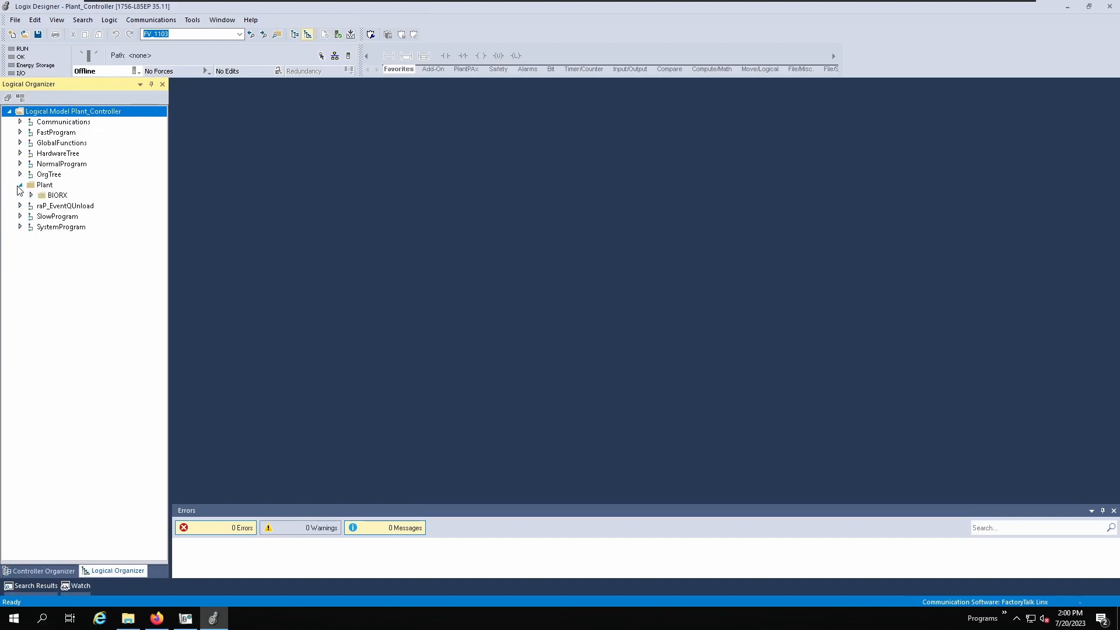
{"action": "left_click", "coordinate": [31, 196]}
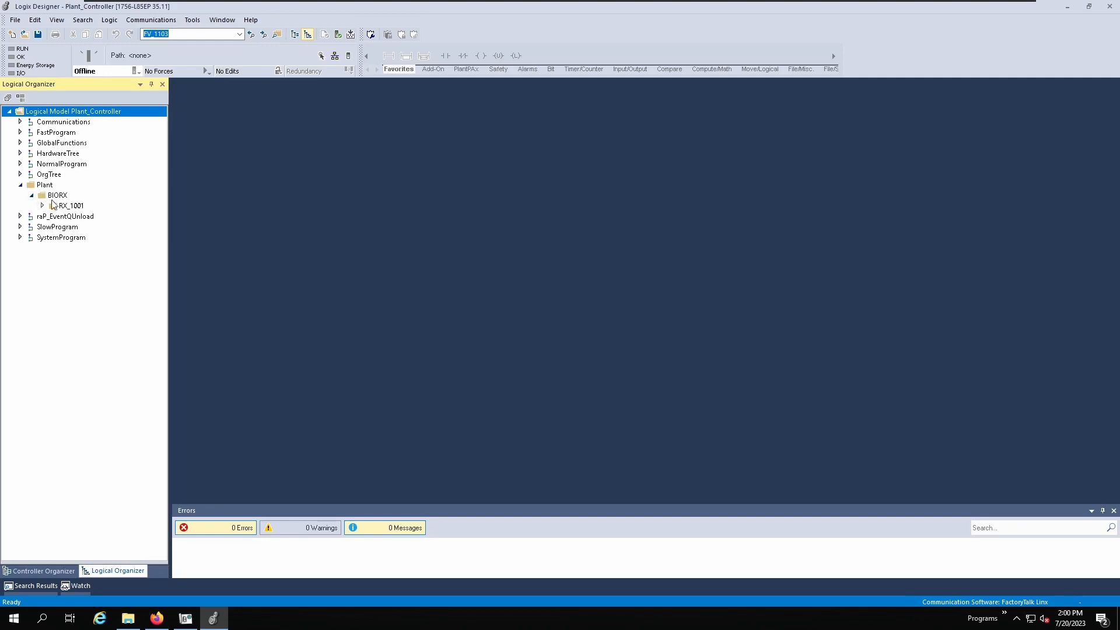
{"action": "left_click", "coordinate": [42, 206]}
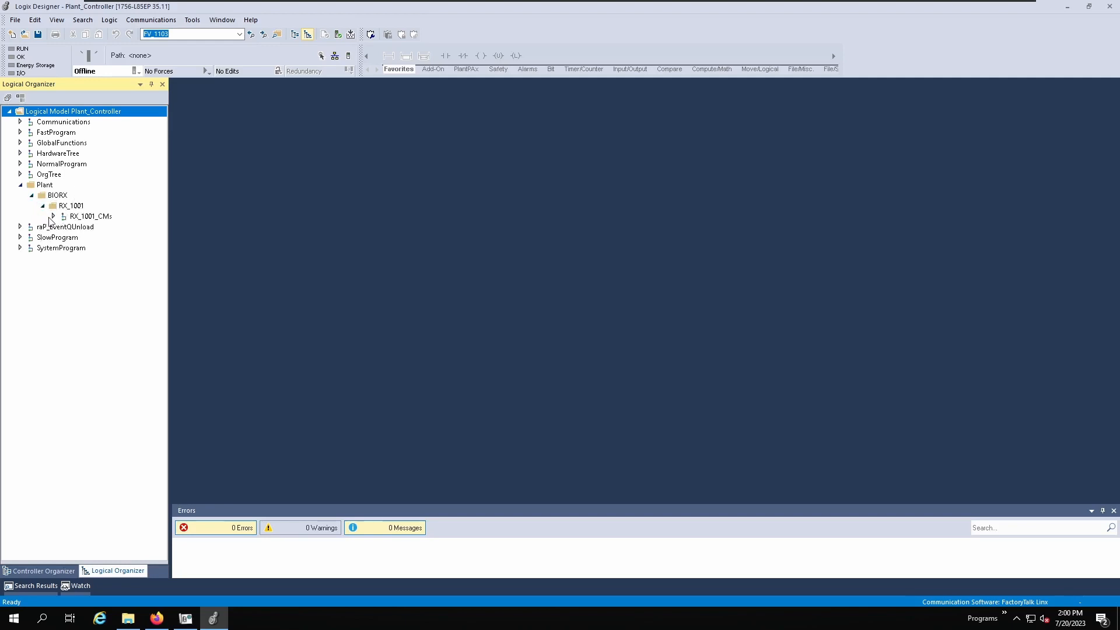
{"action": "left_click", "coordinate": [53, 217]}
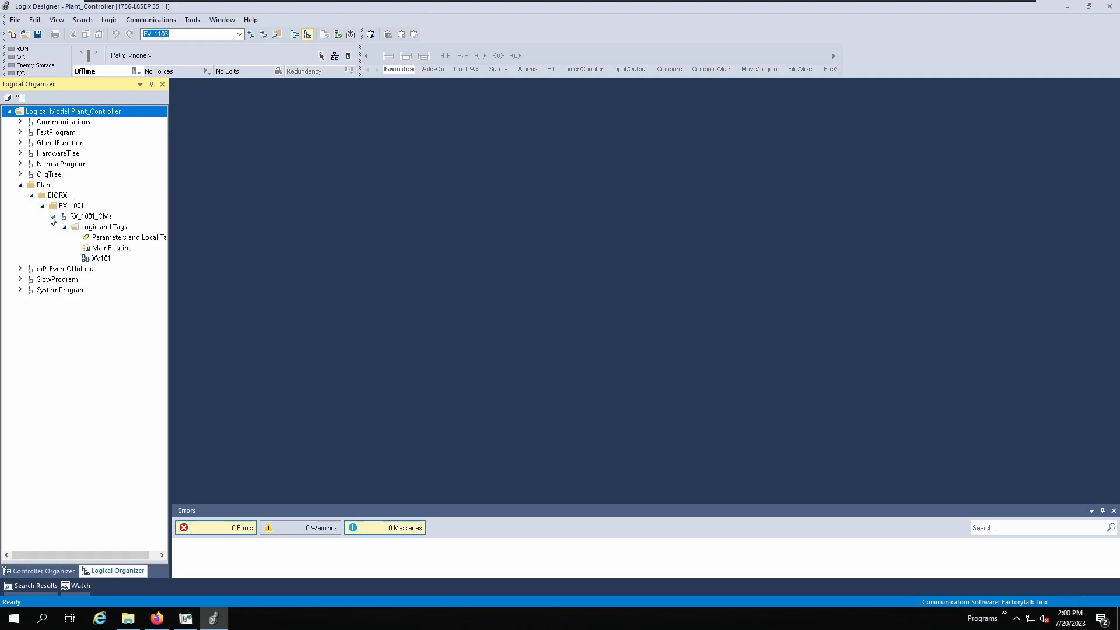
{"action": "double_click", "coordinate": [96, 259]}
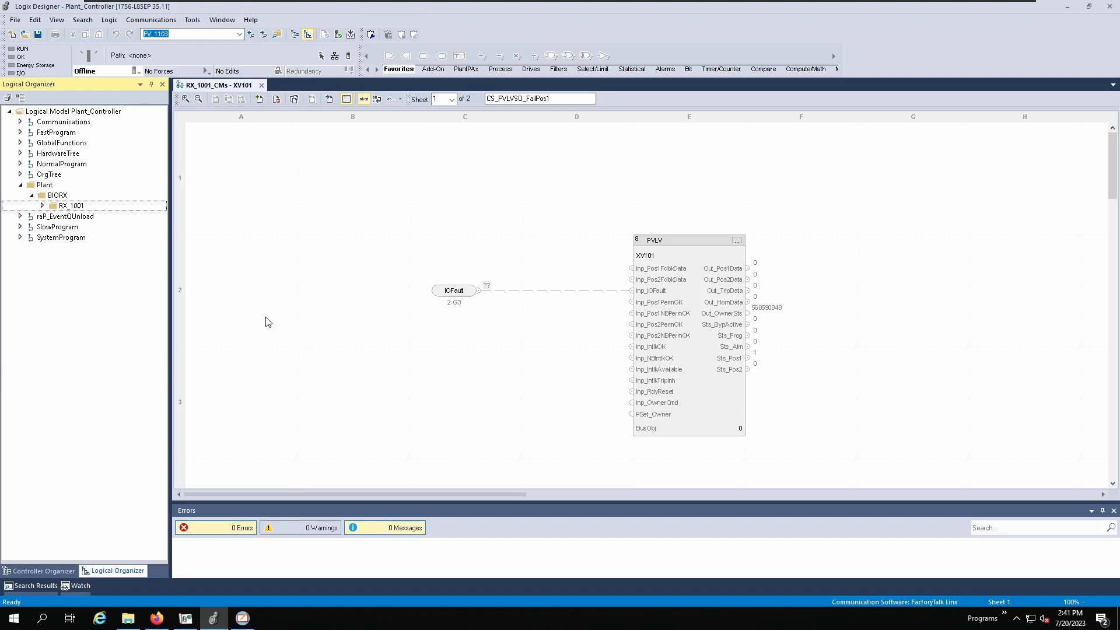
Switch to Application Code Manager and generate the RX_1001 display of FTViewSE_Server, saving it as RX_1001.xml on the Desktop
{"action": "left_click", "coordinate": [190, 622]}
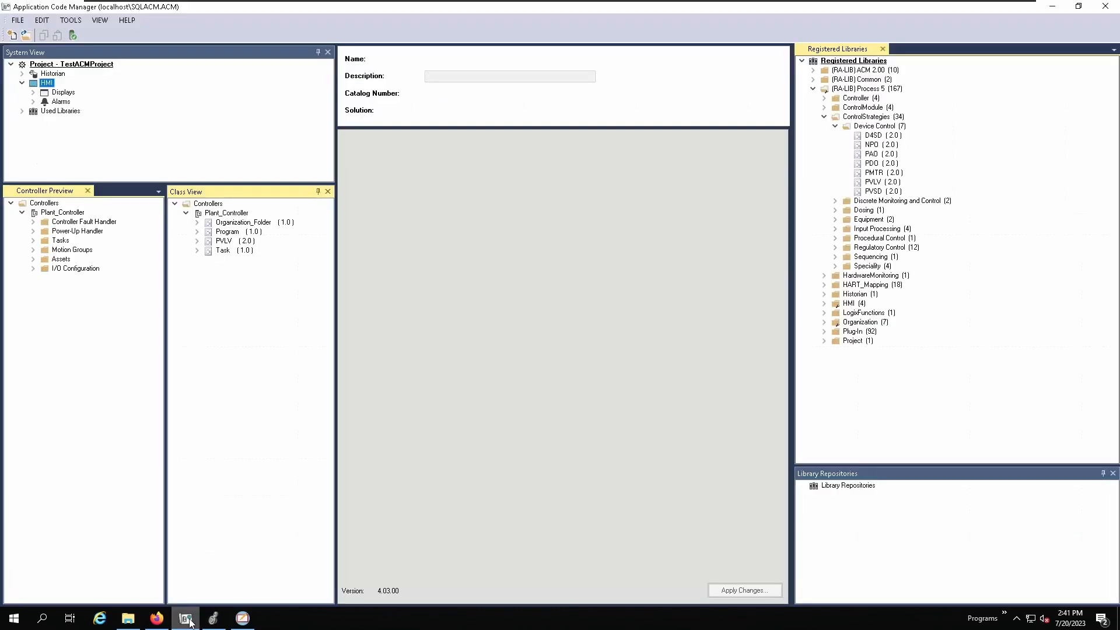
{"action": "left_click", "coordinate": [33, 92]}
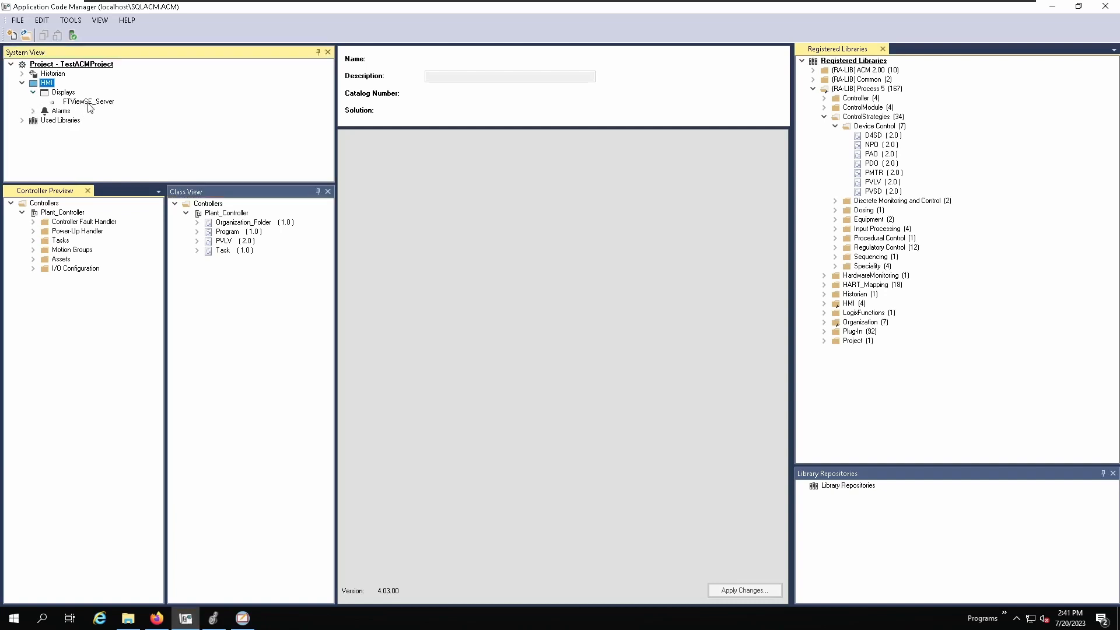
{"action": "left_click", "coordinate": [87, 102]}
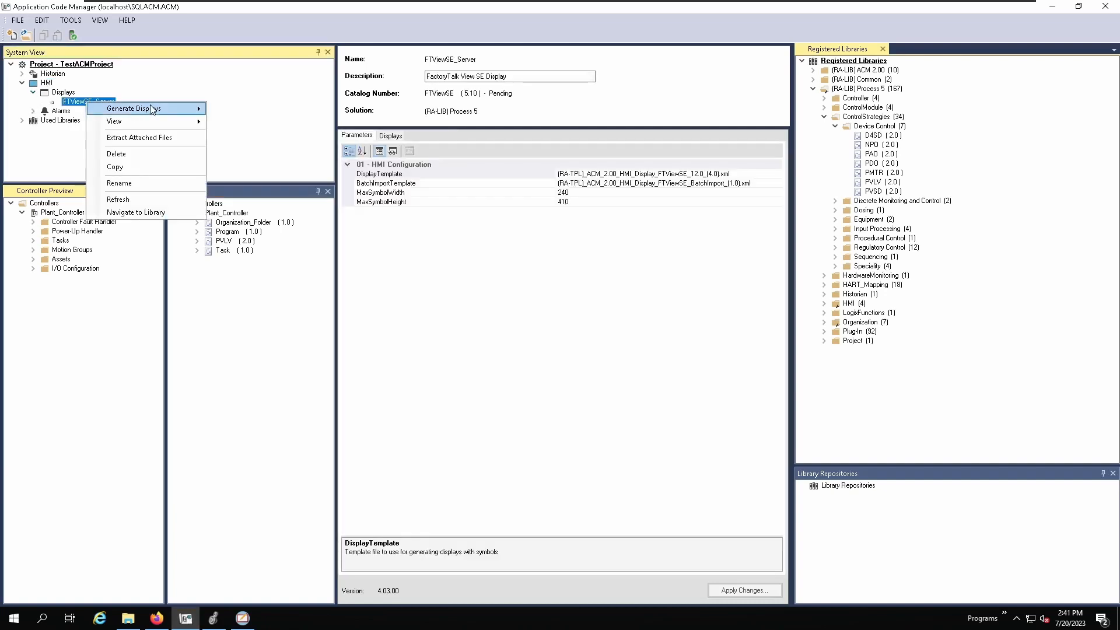
{"action": "mouse_move", "coordinate": [155, 109]}
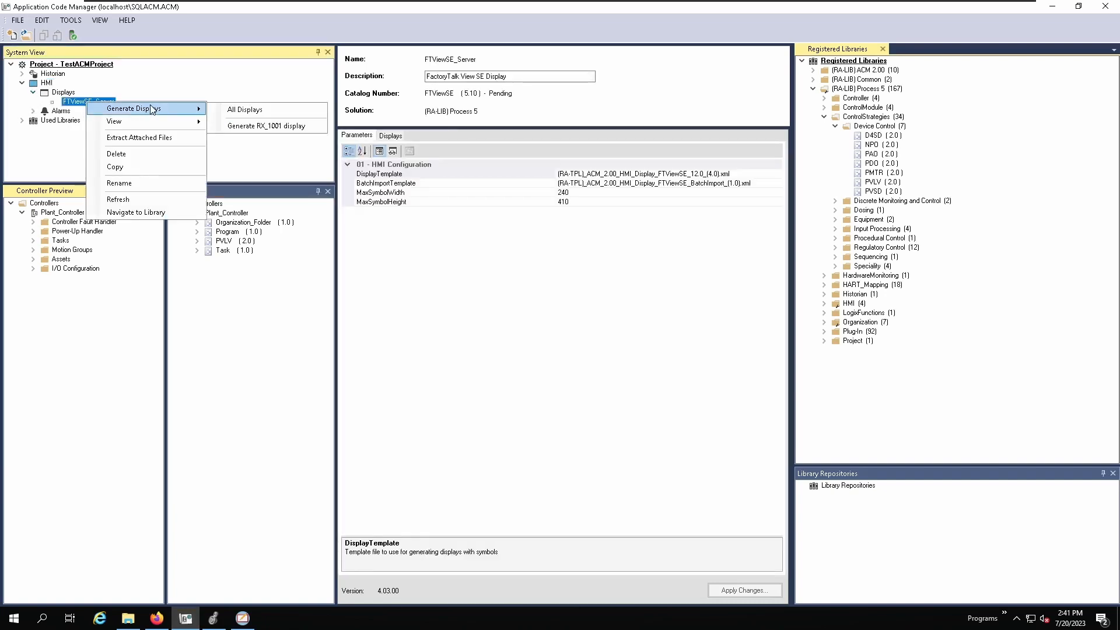
{"action": "left_click", "coordinate": [271, 126]}
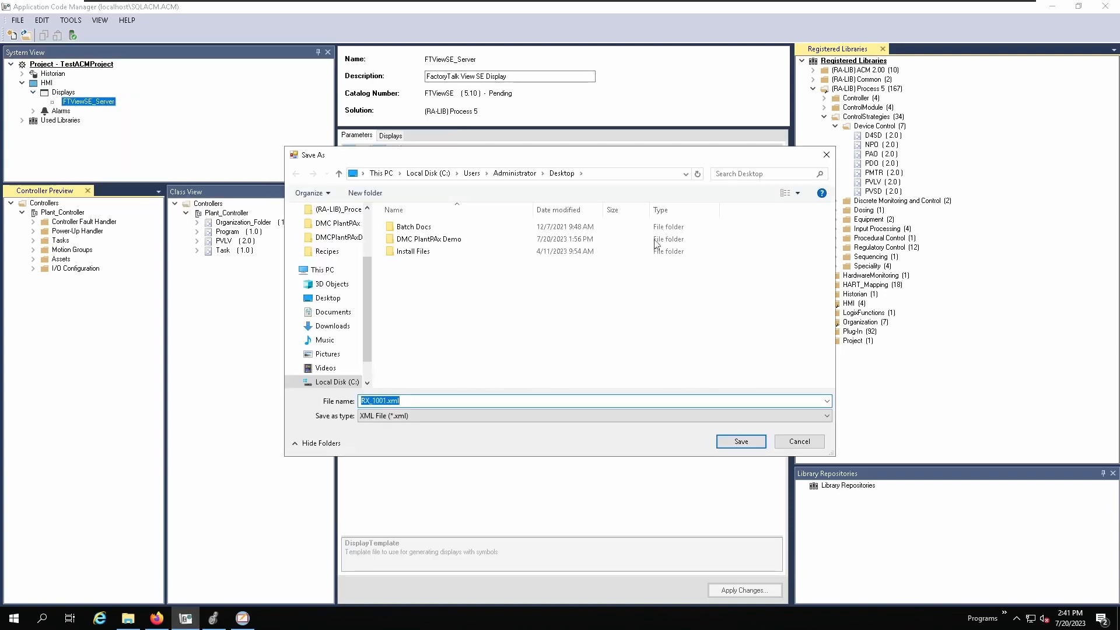
{"action": "left_click", "coordinate": [745, 443]}
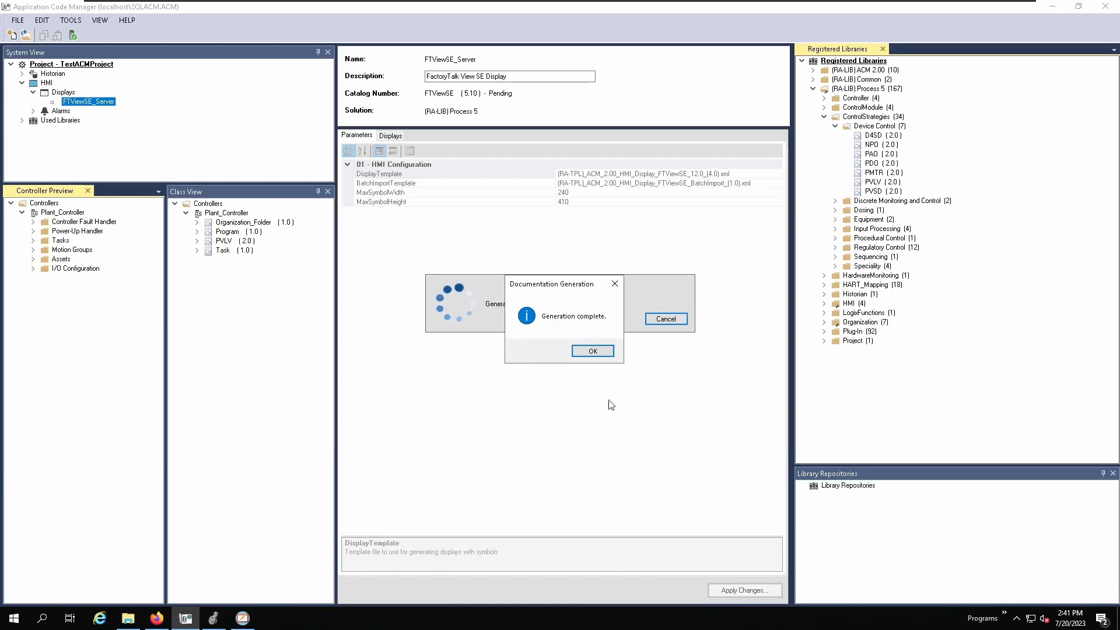
Switch to FactoryTalk View Studio and open the existing RX_1001 display to check its contents, then close it
{"action": "left_click", "coordinate": [597, 354]}
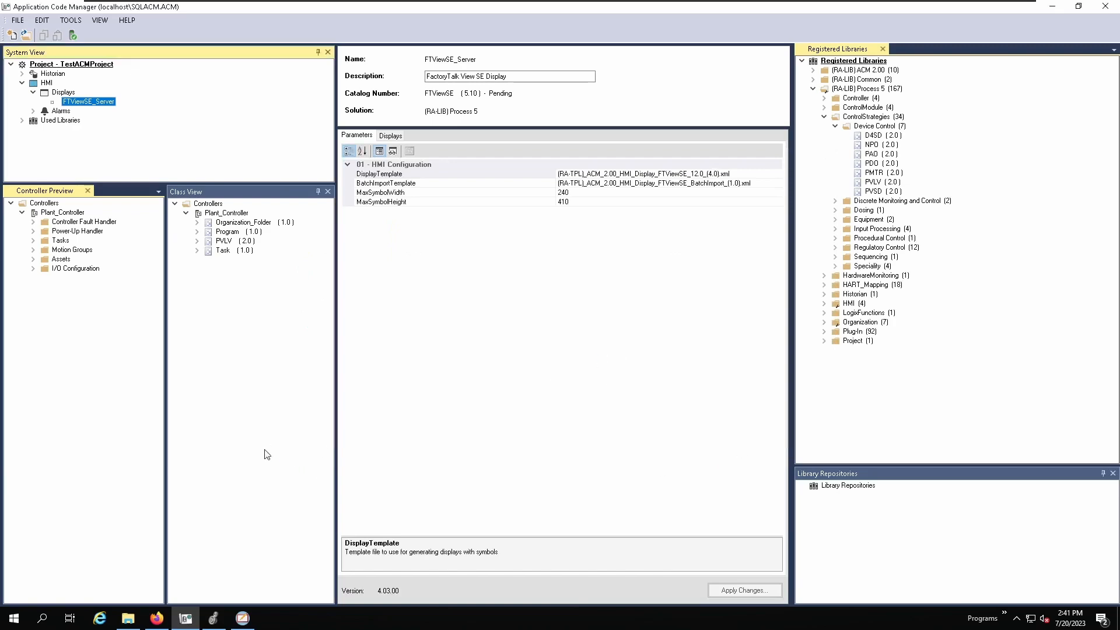
{"action": "left_click", "coordinate": [243, 620]}
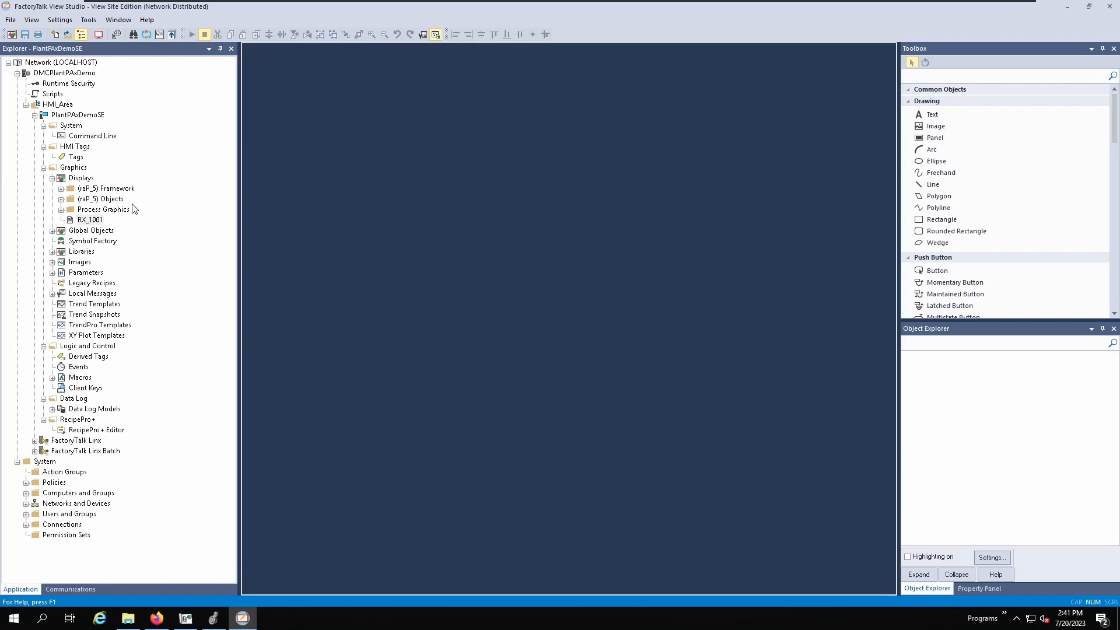
{"action": "left_click", "coordinate": [83, 221]}
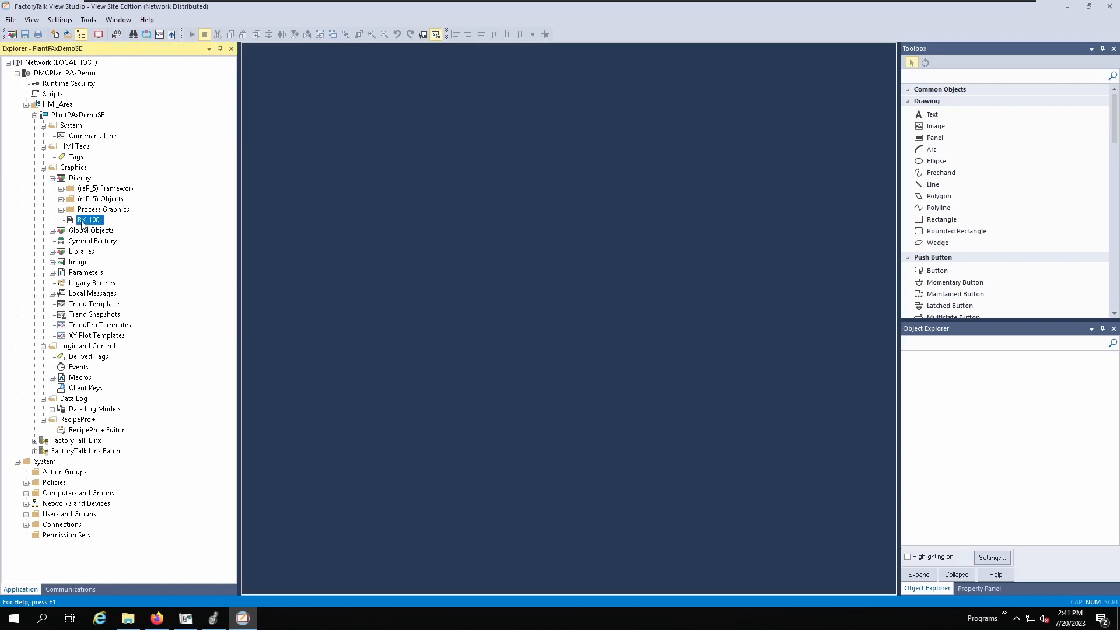
{"action": "double_click", "coordinate": [83, 222]}
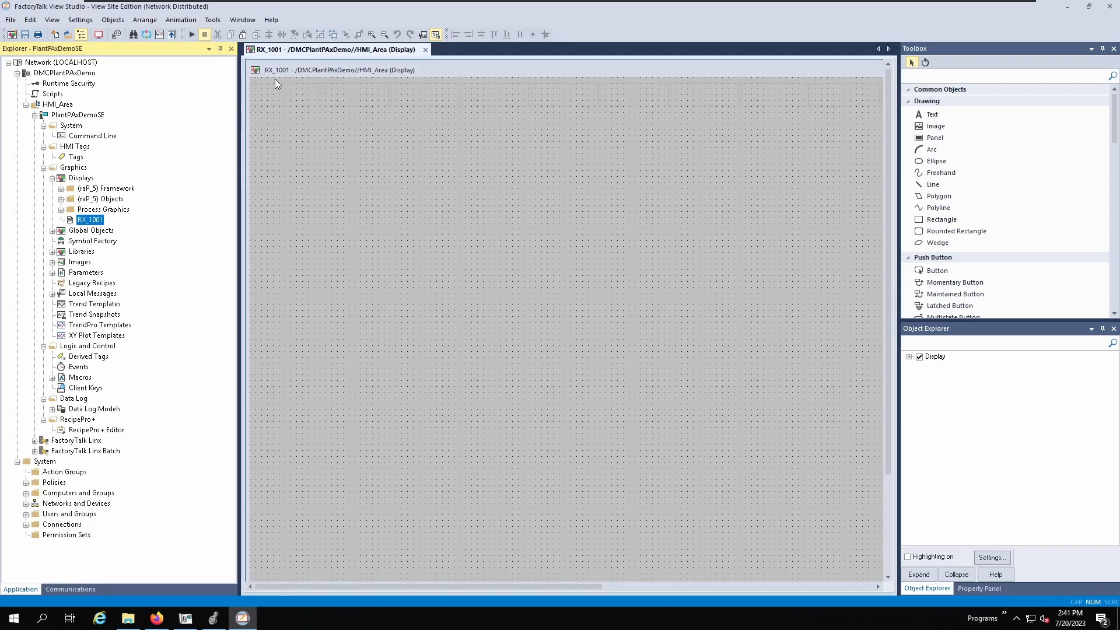
{"action": "left_click", "coordinate": [426, 50]}
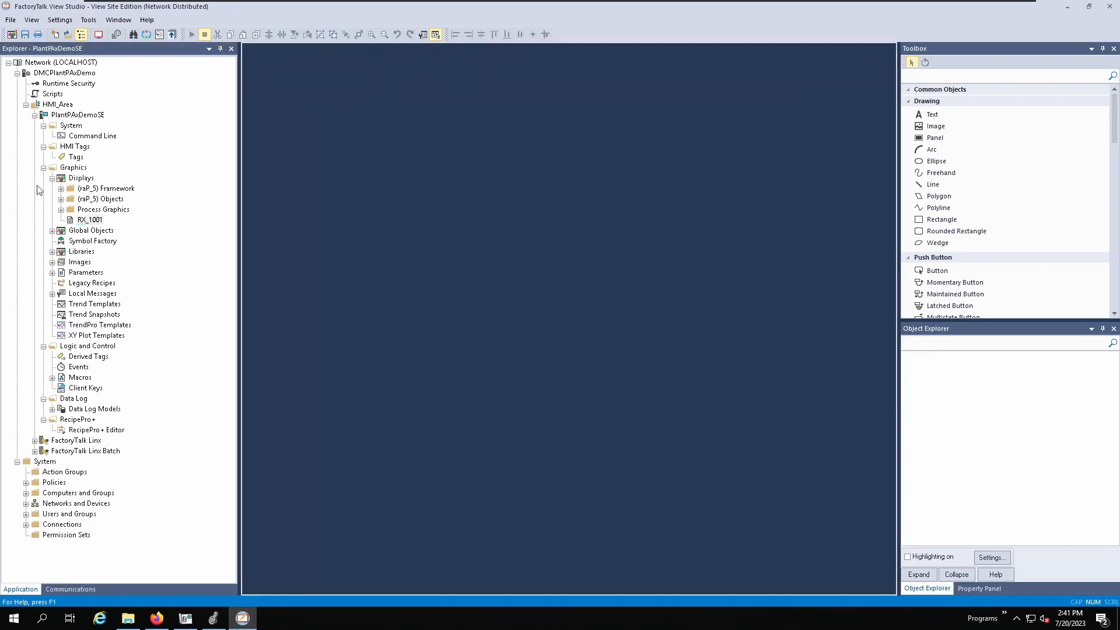
Start a graphics import into Displays, choosing no backup and the single display import file type
{"action": "right_click", "coordinate": [73, 181]}
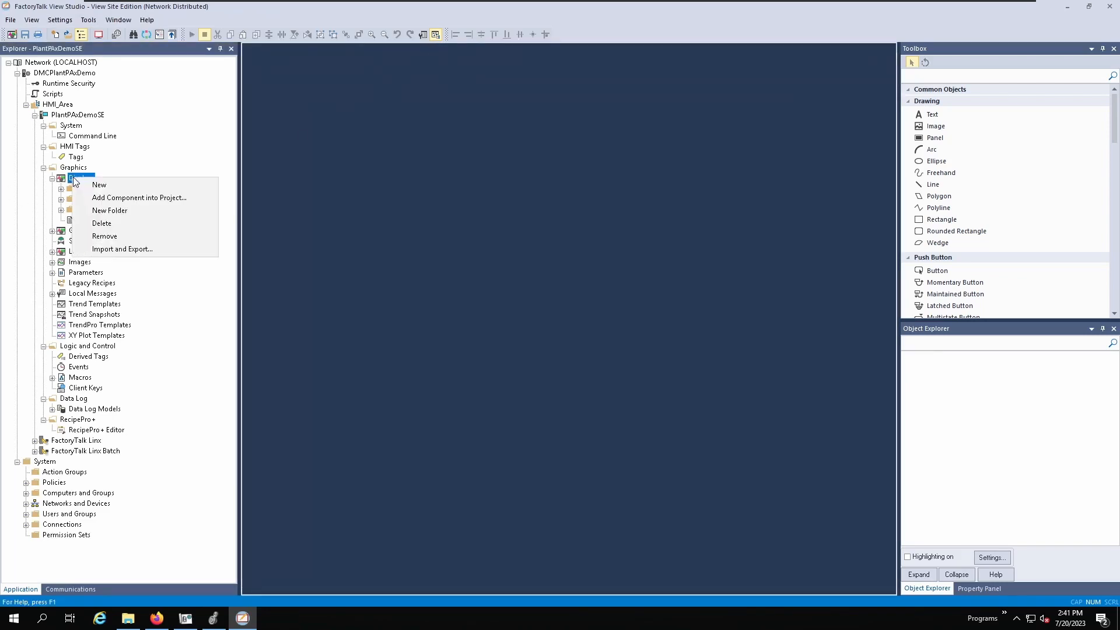
{"action": "left_click", "coordinate": [151, 250]}
{"action": "left_click", "coordinate": [514, 272]}
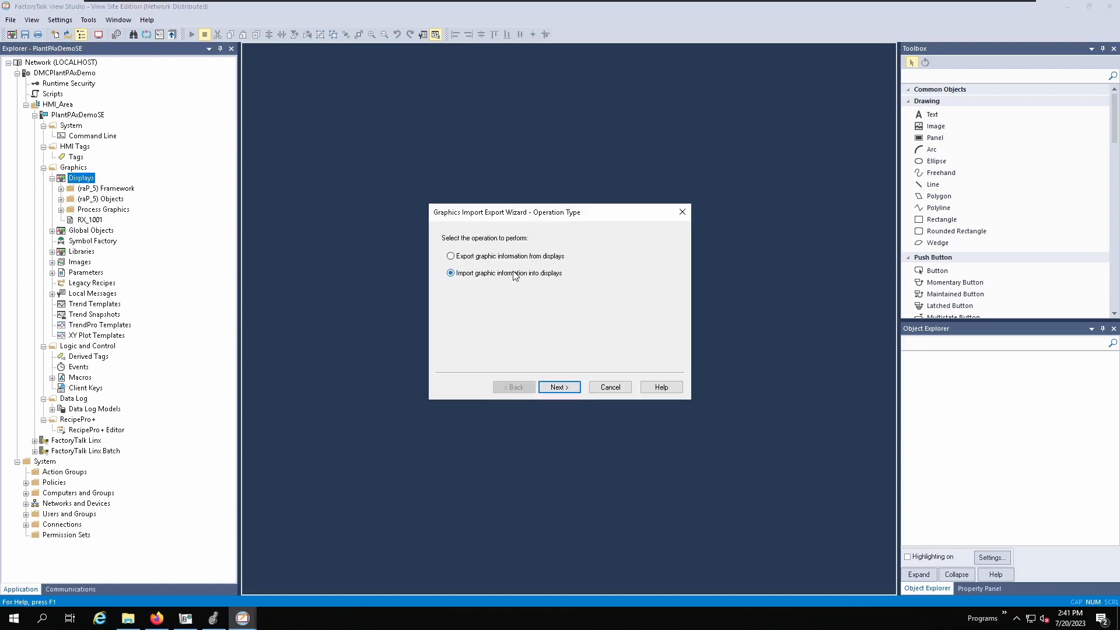
{"action": "left_click", "coordinate": [555, 385]}
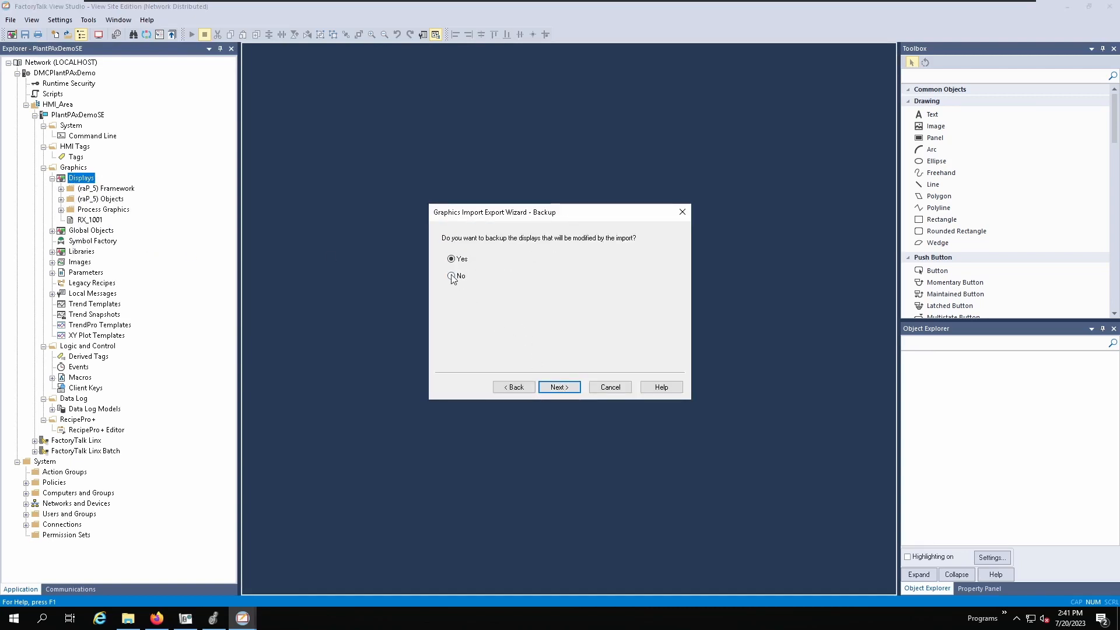
{"action": "left_click", "coordinate": [451, 276]}
{"action": "left_click", "coordinate": [557, 385]}
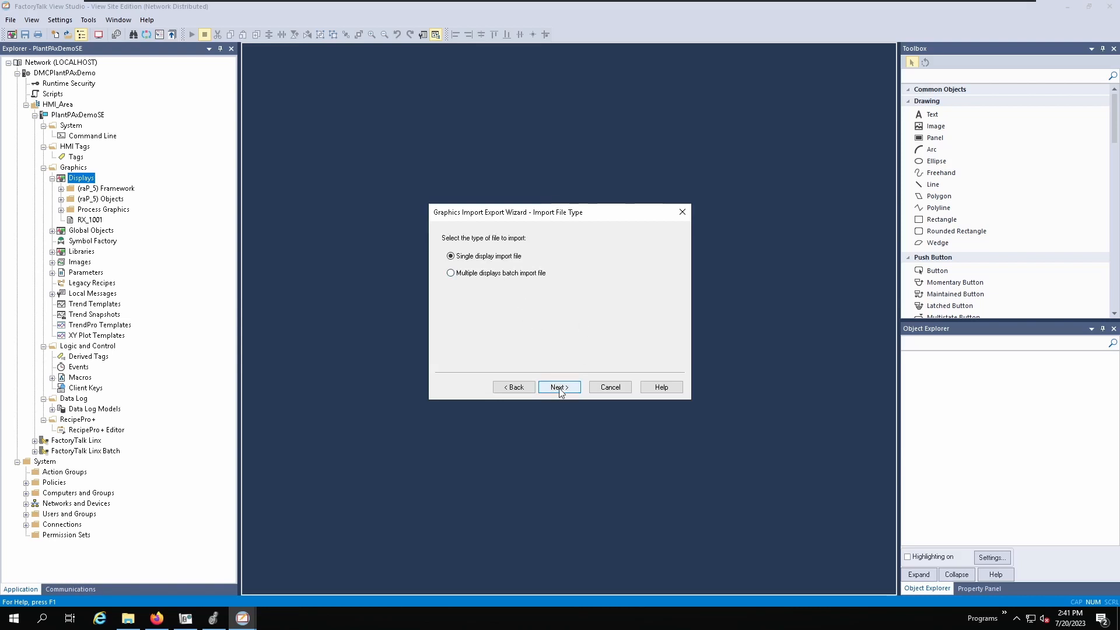
{"action": "left_click", "coordinate": [560, 387]}
Import RX_1001.xml from the Desktop into the RX_1001 display, creating new objects, and close the import status file
{"action": "left_click", "coordinate": [671, 255]}
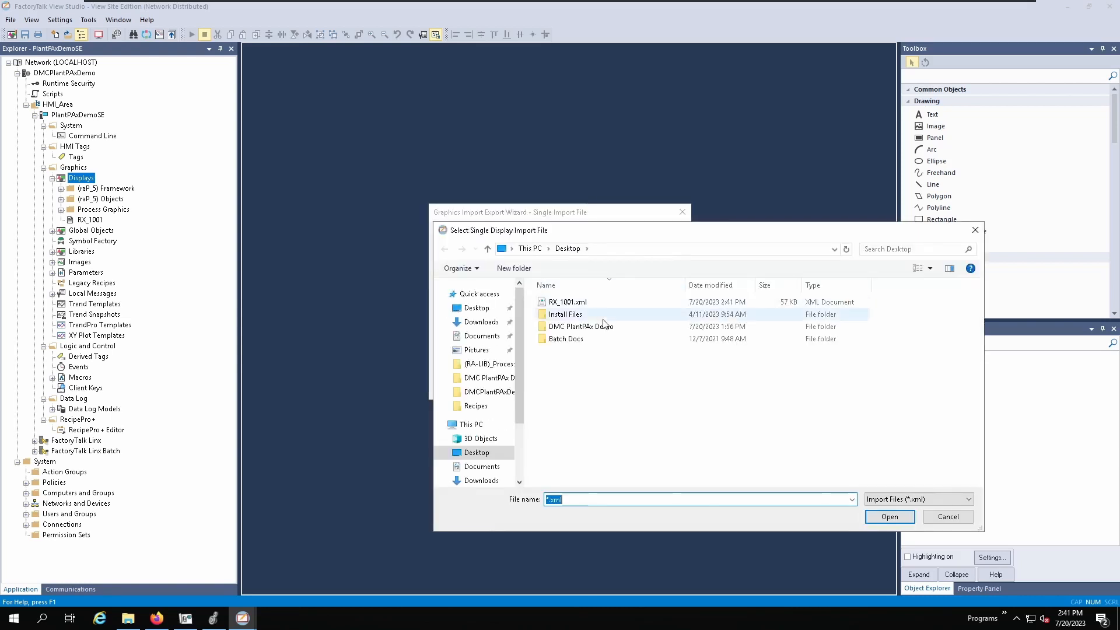
{"action": "double_click", "coordinate": [578, 307]}
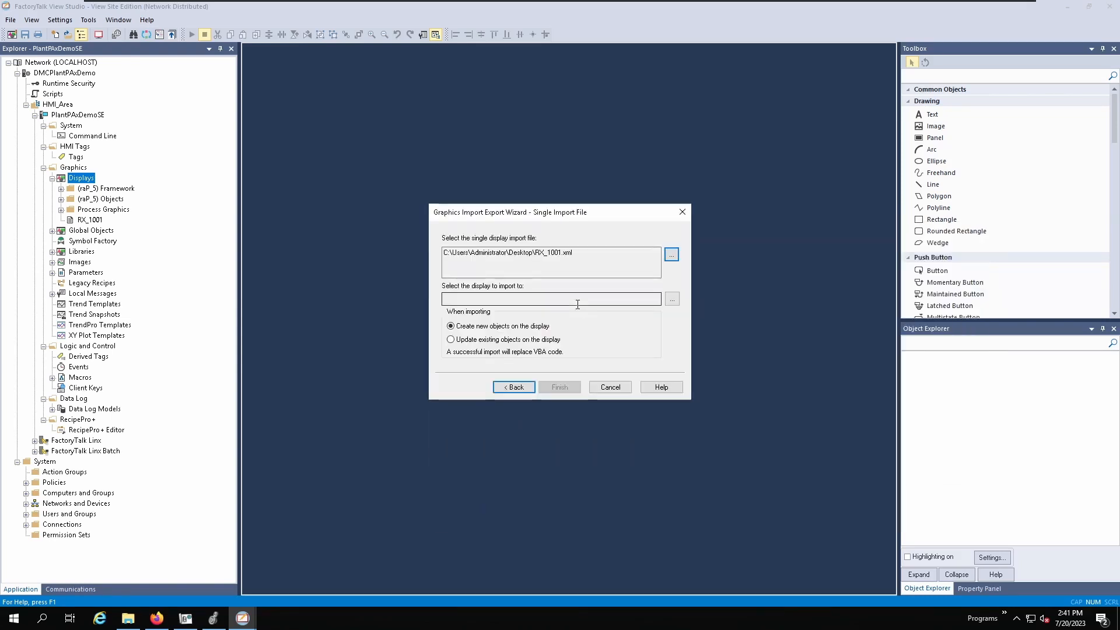
{"action": "left_click", "coordinate": [671, 299]}
{"action": "left_click", "coordinate": [506, 249]}
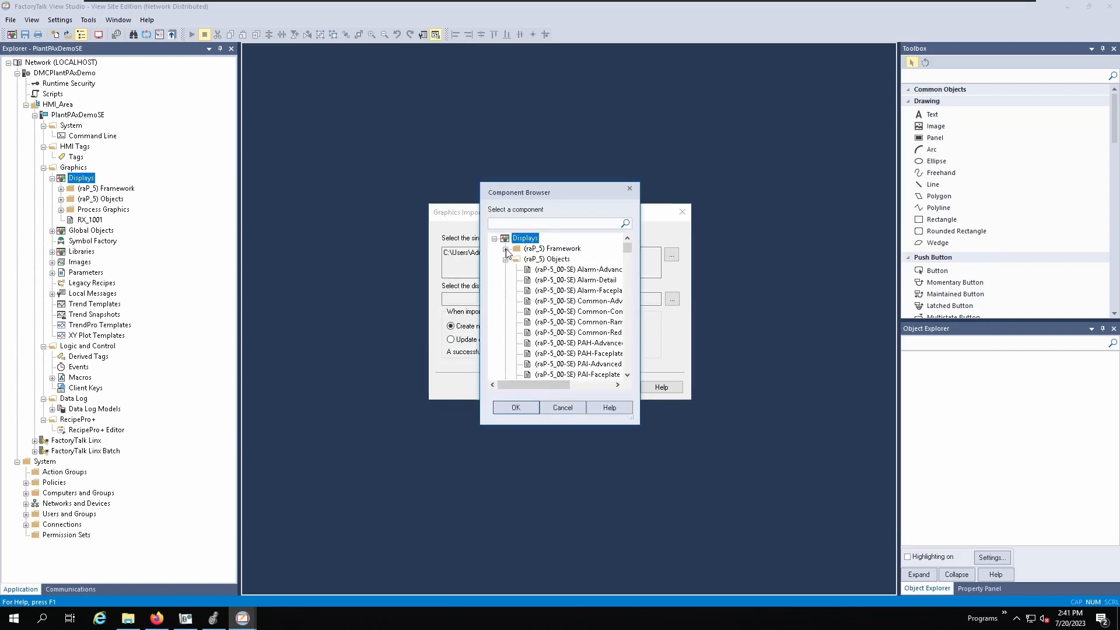
{"action": "left_click", "coordinate": [506, 259]}
{"action": "left_click", "coordinate": [506, 269]}
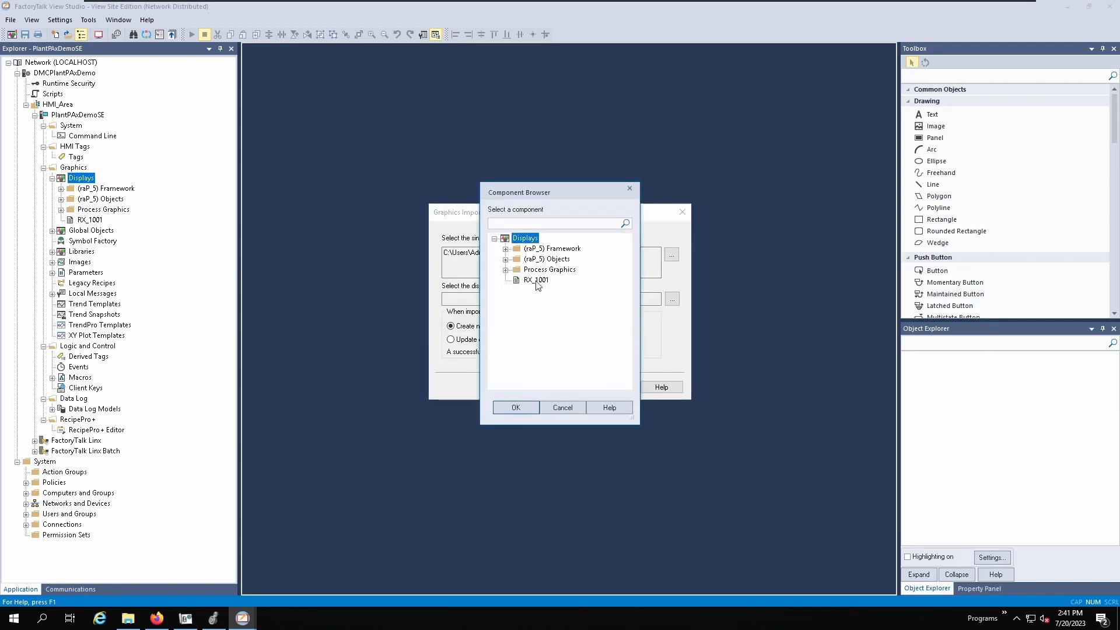
{"action": "double_click", "coordinate": [536, 281]}
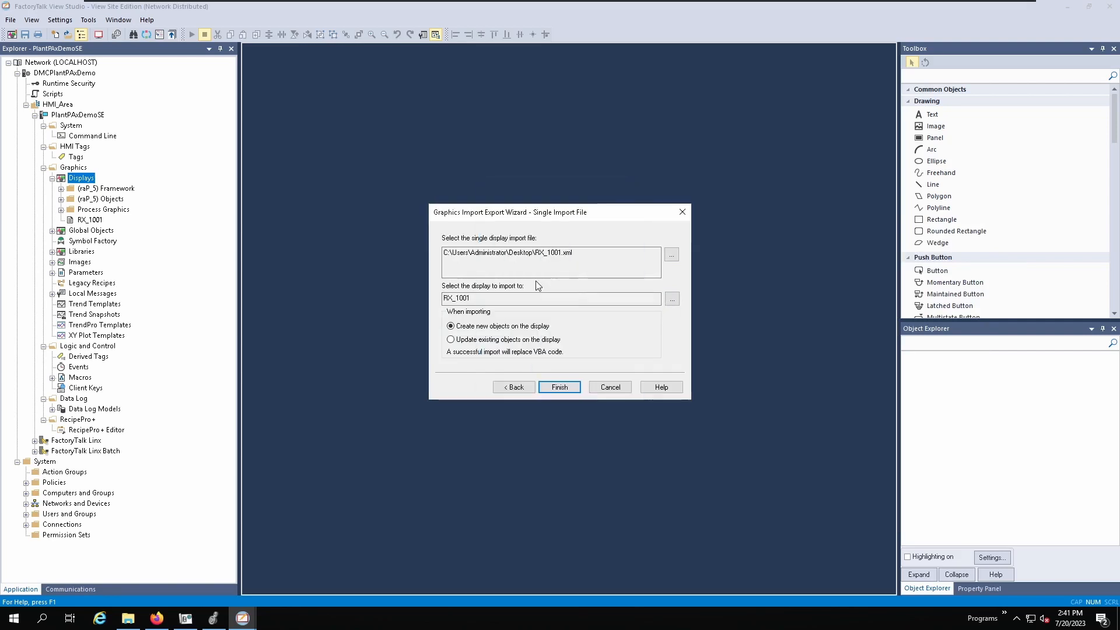
{"action": "left_click", "coordinate": [569, 388]}
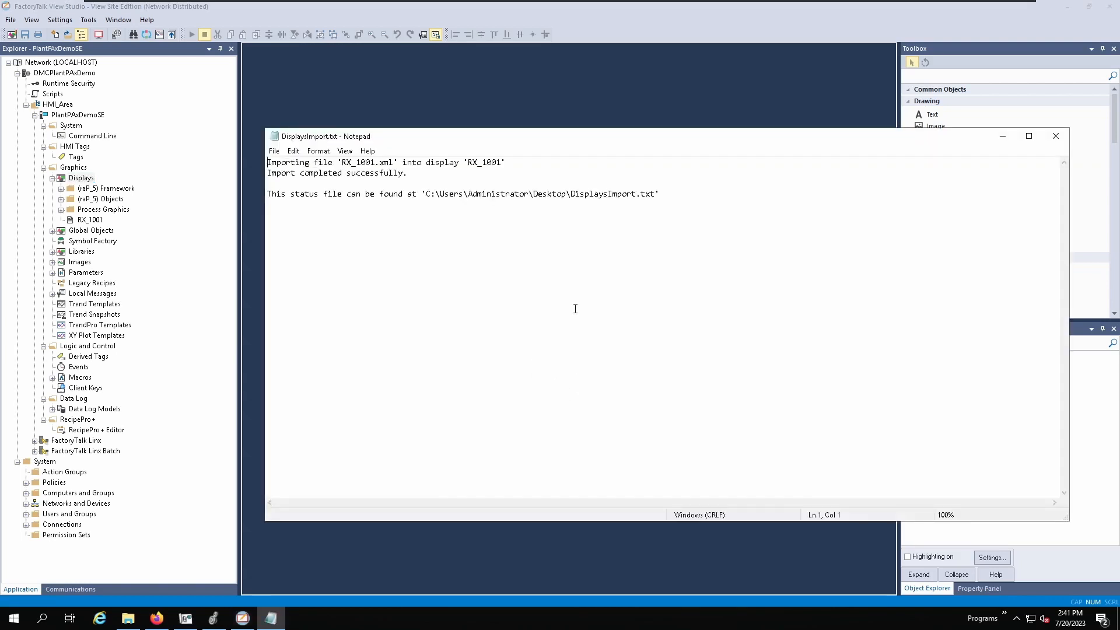
{"action": "left_click", "coordinate": [1057, 136]}
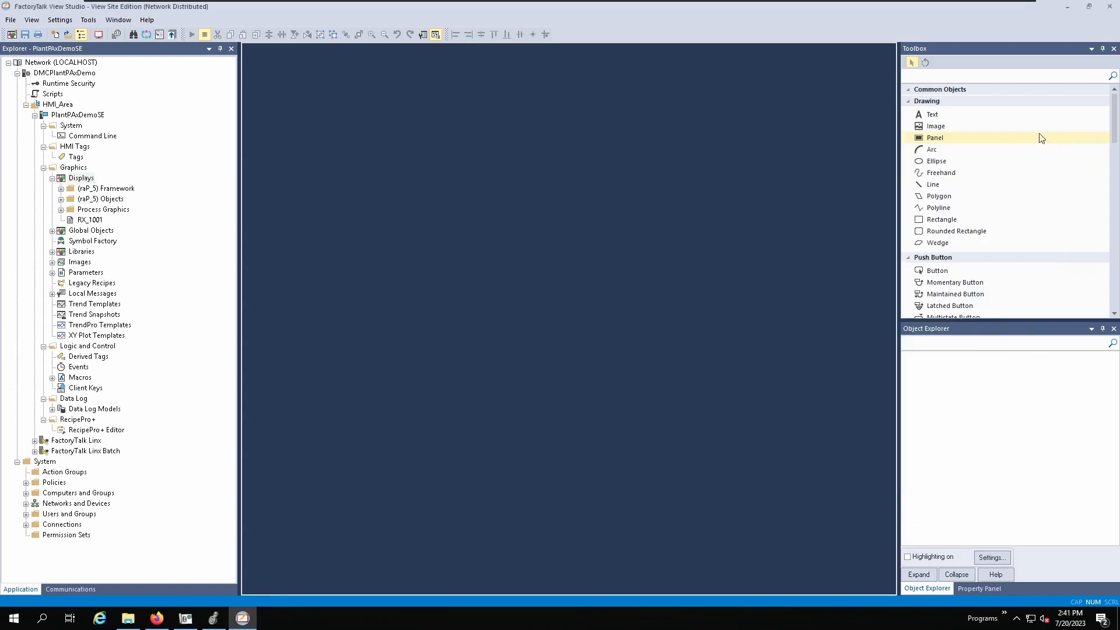
Open the RX_1001 display and move the imported XV101 valve object to about x = 80, y = 160
{"action": "double_click", "coordinate": [80, 220]}
{"action": "left_click", "coordinate": [298, 98]}
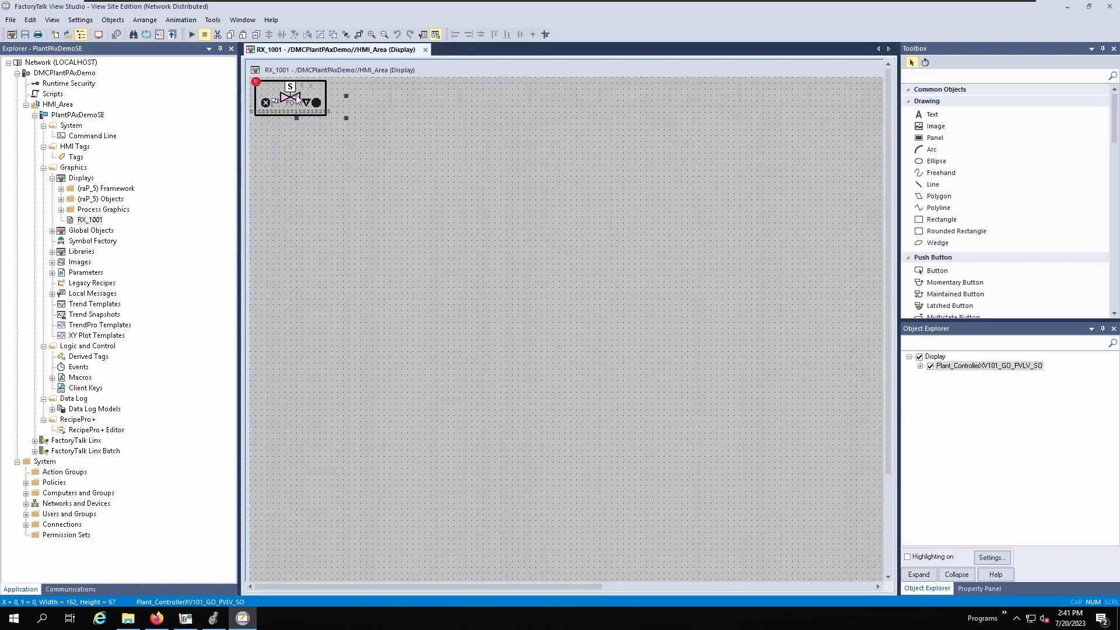
{"action": "left_click_drag", "start_coordinate": [298, 98], "coordinate": [345, 192]}
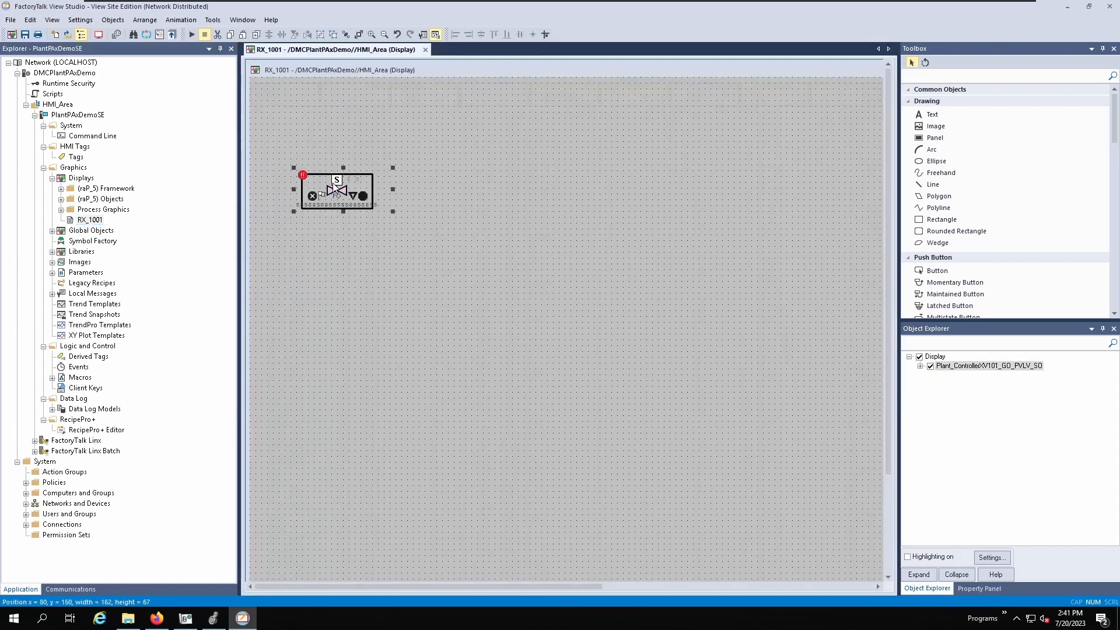
Examine the XV101 valve's global object parameter values, leaving the dialog without changes
{"action": "right_click", "coordinate": [337, 188]}
{"action": "left_click", "coordinate": [433, 500]}
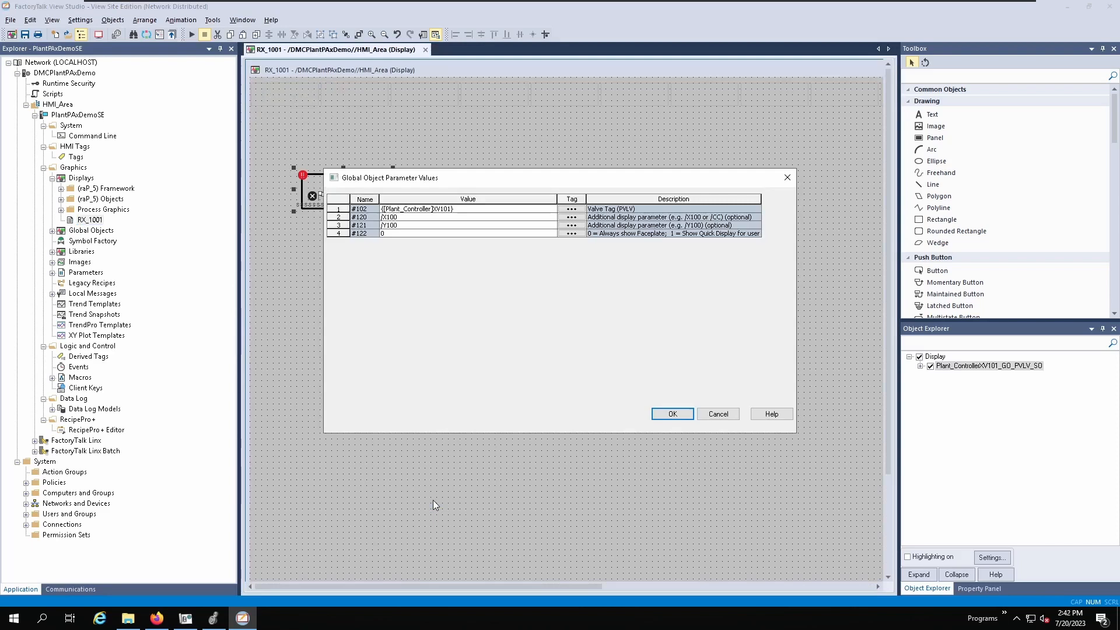
{"action": "left_click", "coordinate": [725, 415]}
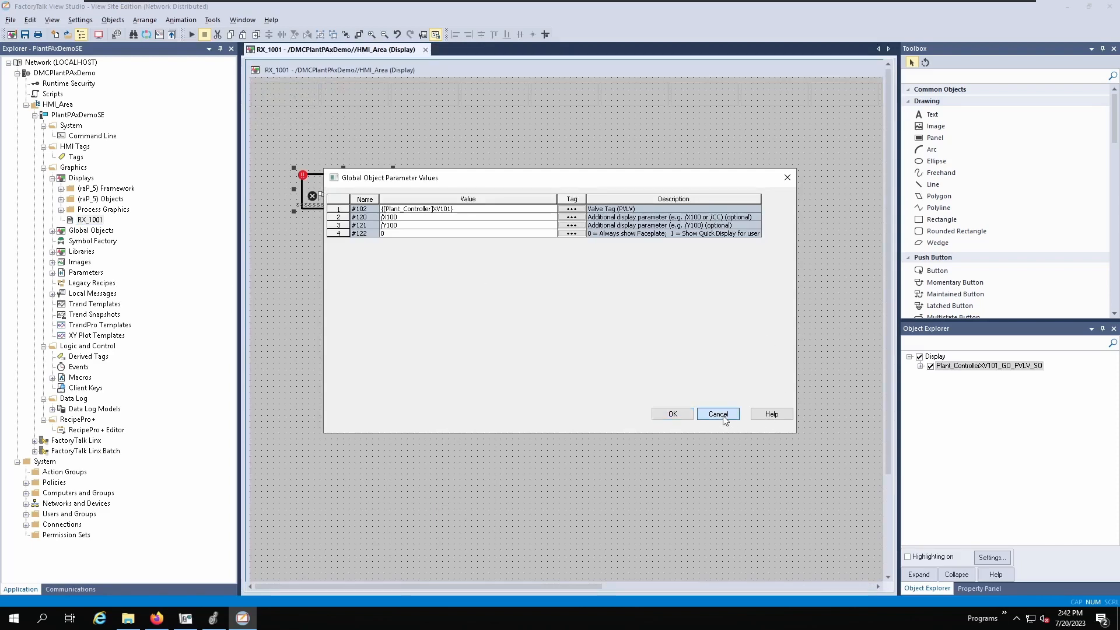